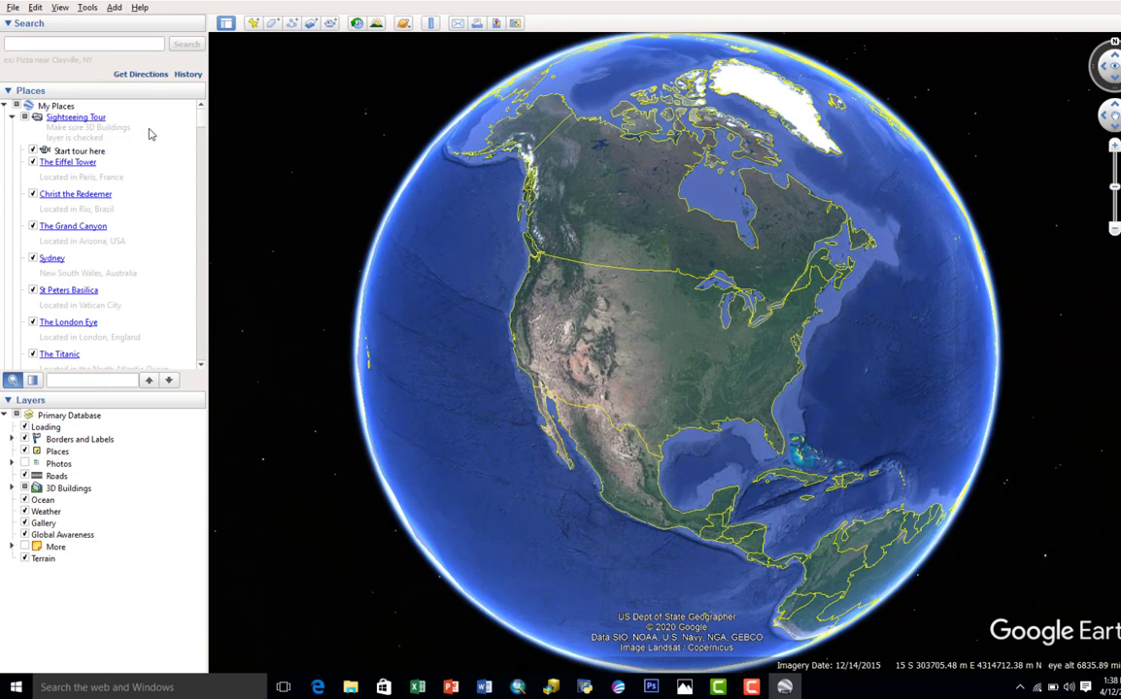
Step: Search for Iperu, Nigeria and fly to the town
click(124, 44)
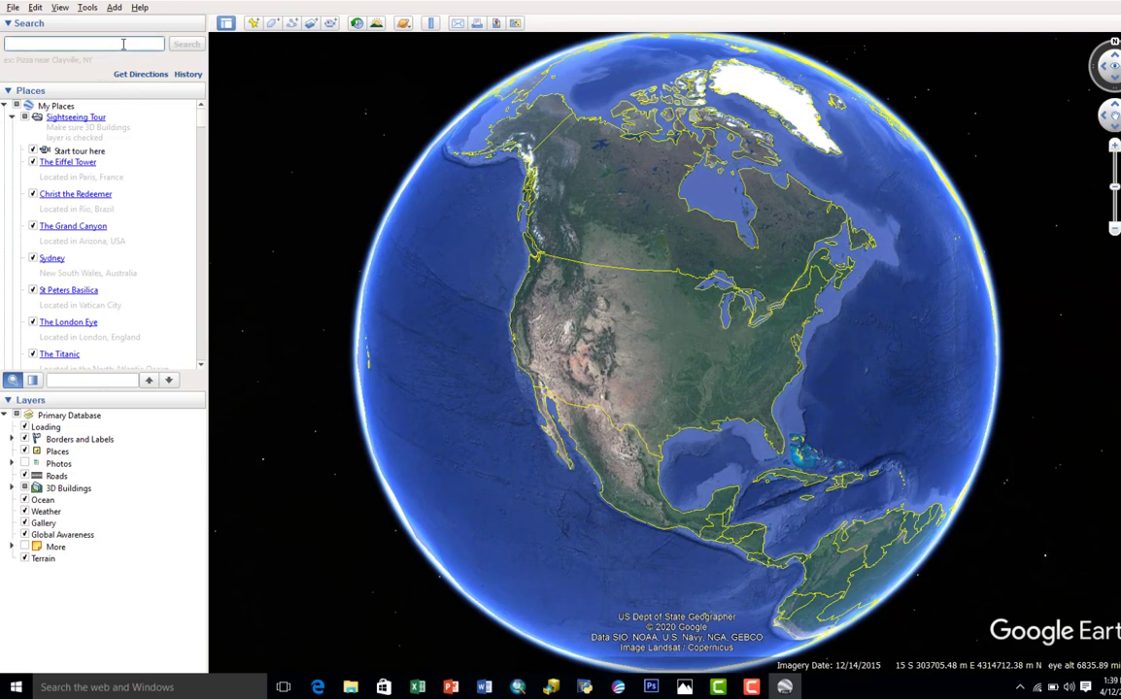
text(IPERU,)
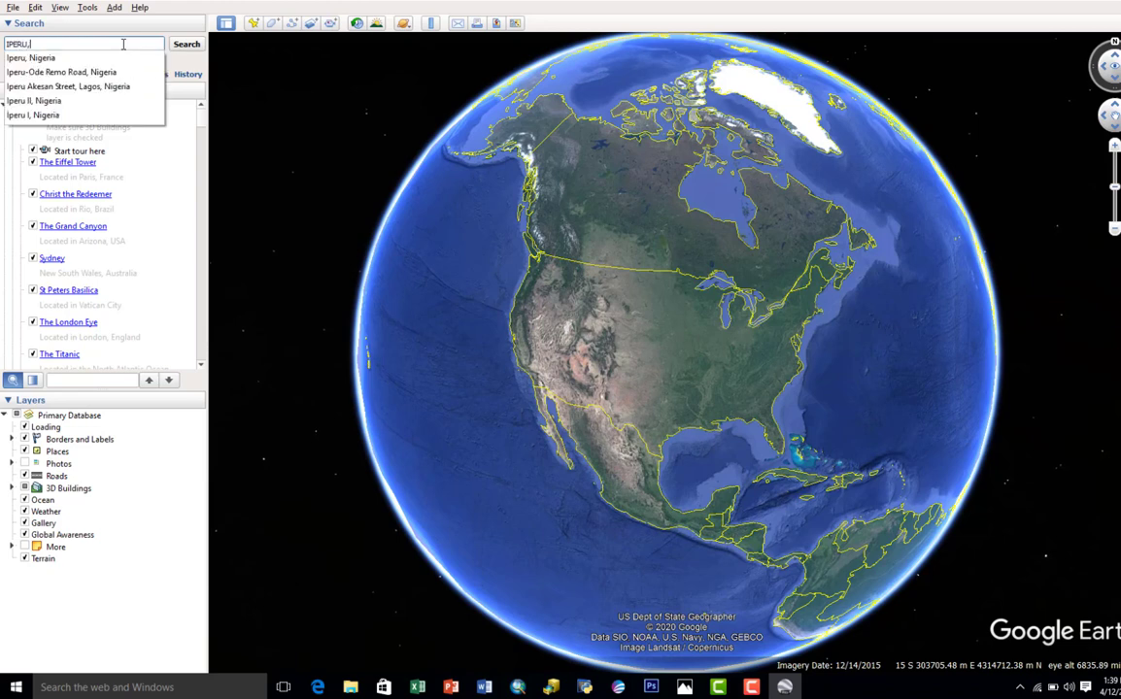
click(93, 56)
click(189, 45)
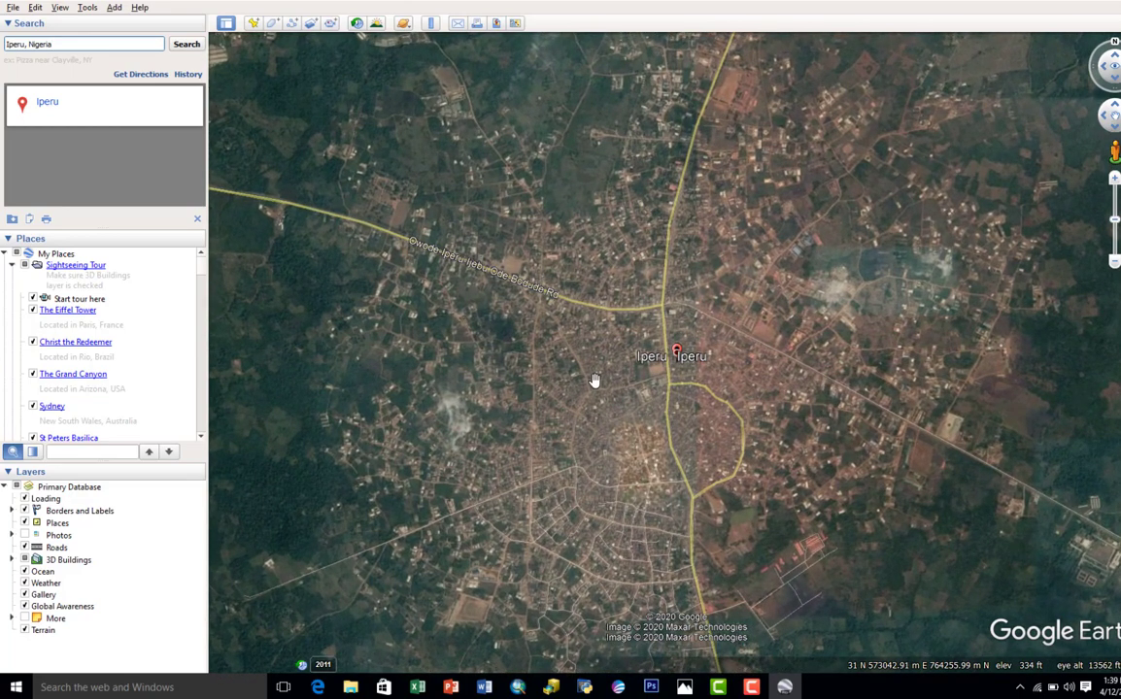
text(R)
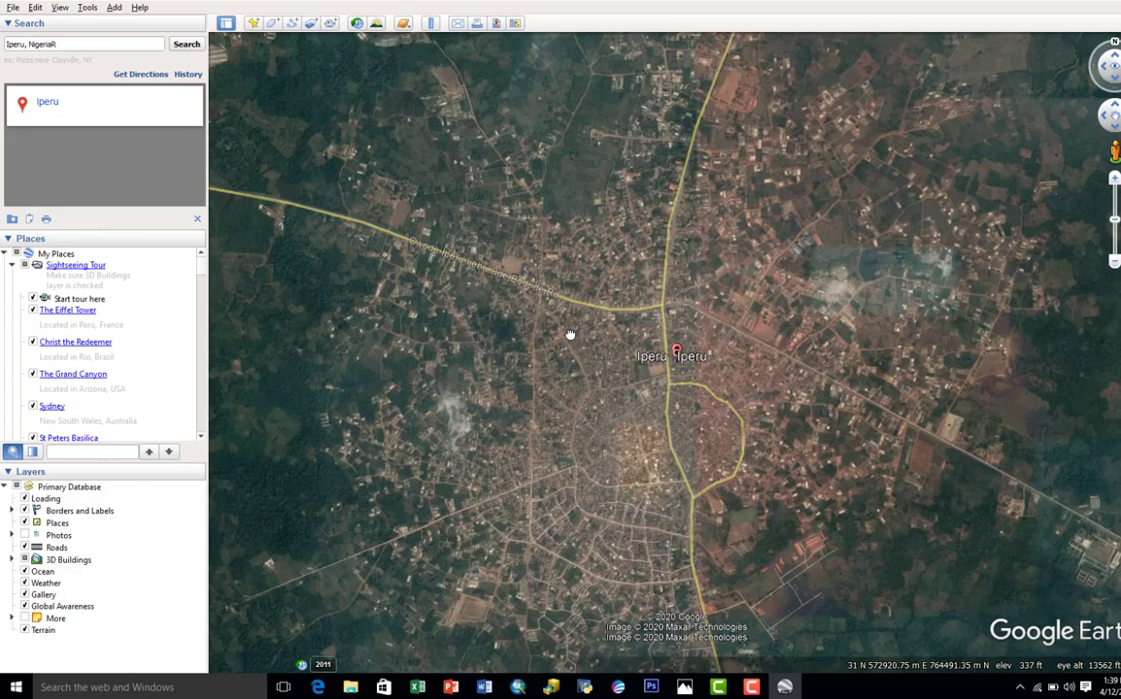
Step: Examine Iperu and its surroundings, then frame the whole town with open land around it
scroll(570, 335, down, 2)
scroll(662, 367, down, 3)
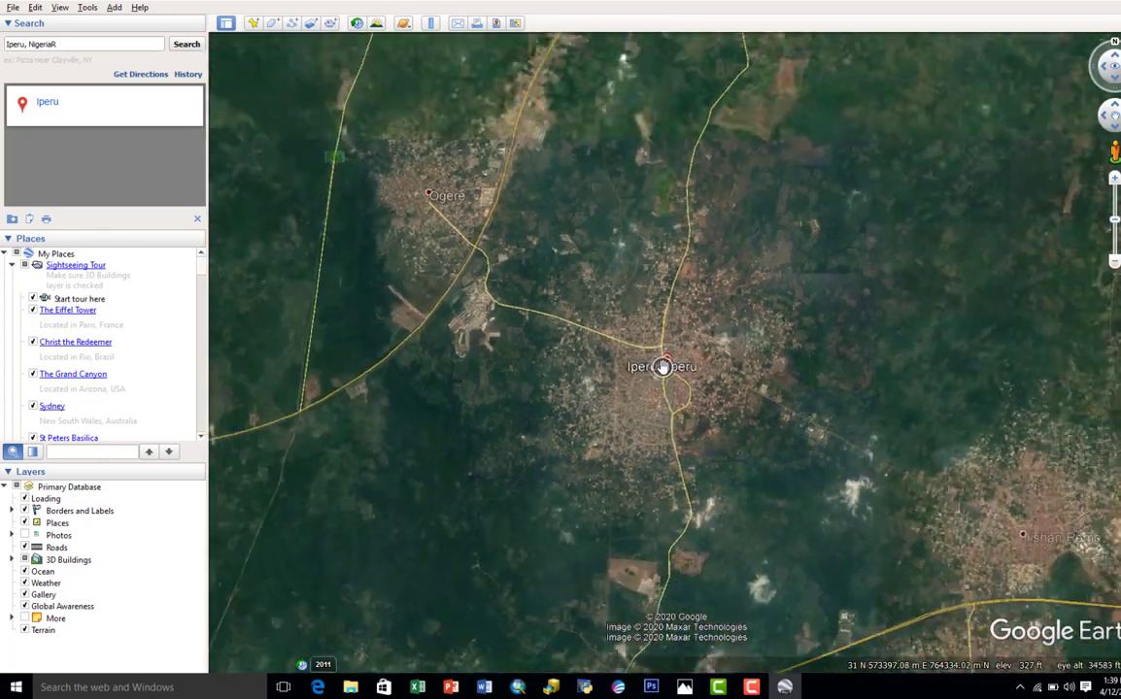
scroll(662, 367, down, 1)
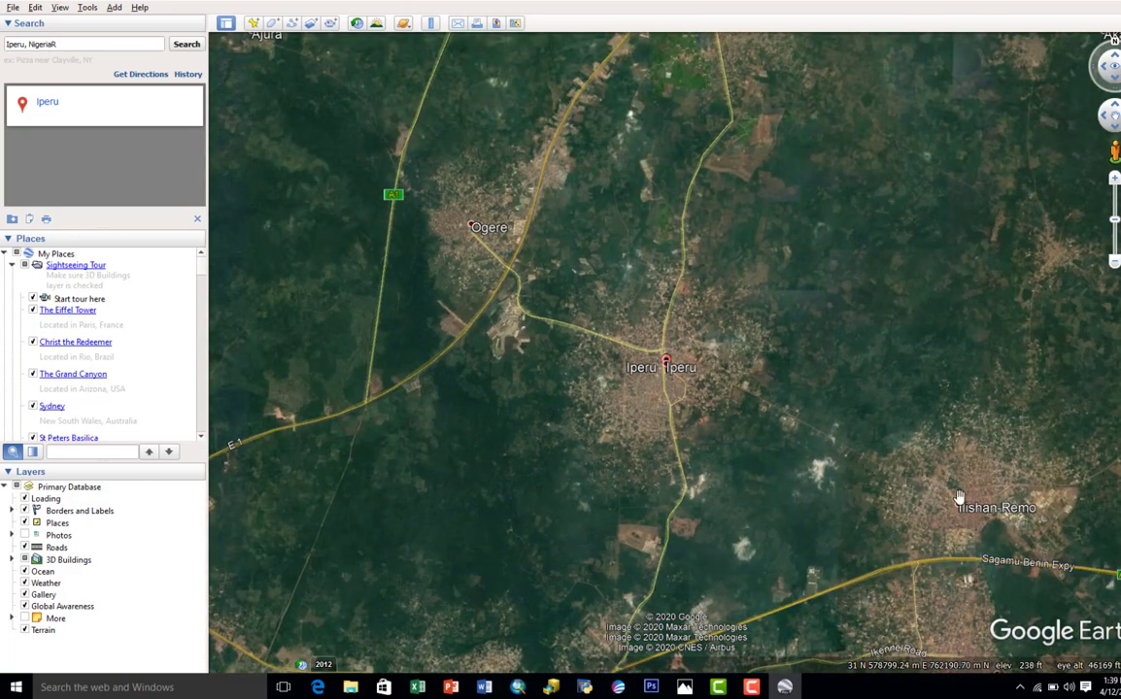
drag(827, 455, 795, 233)
drag(584, 351, 593, 456)
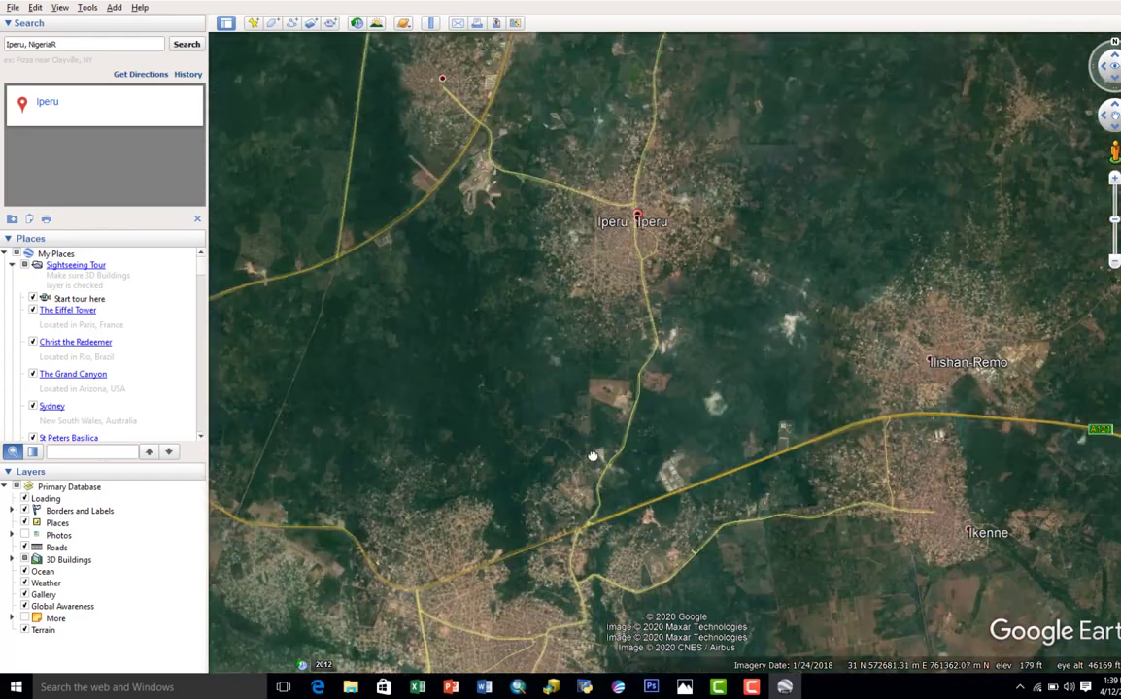
scroll(613, 267, up, 3)
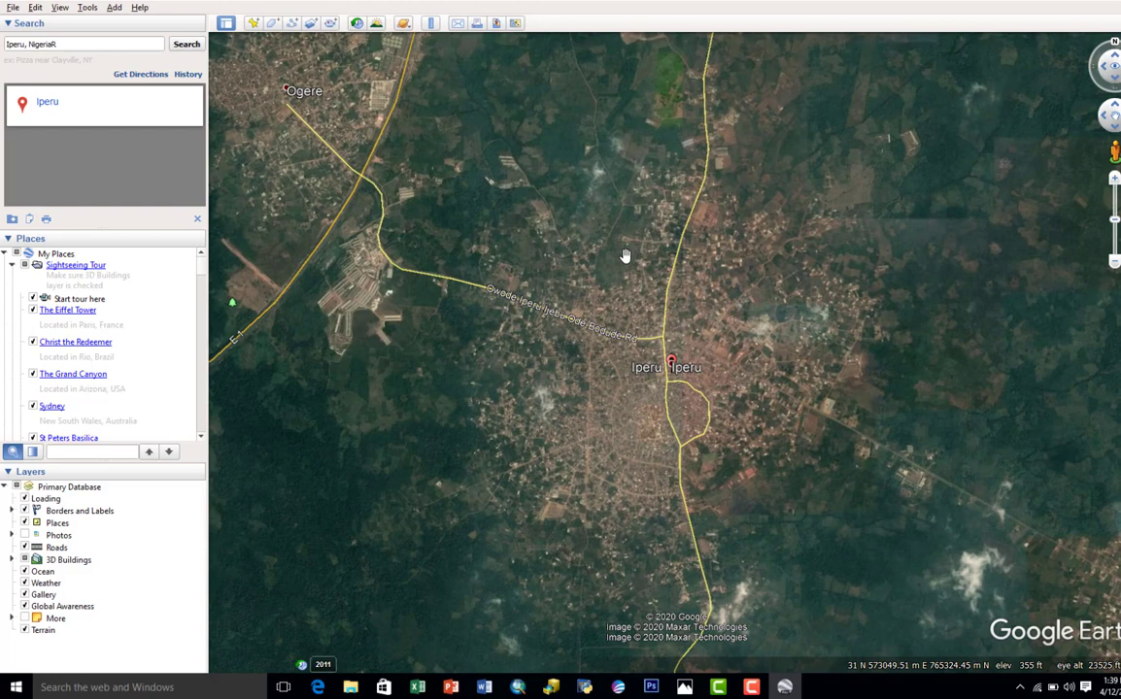
drag(623, 248, 575, 257)
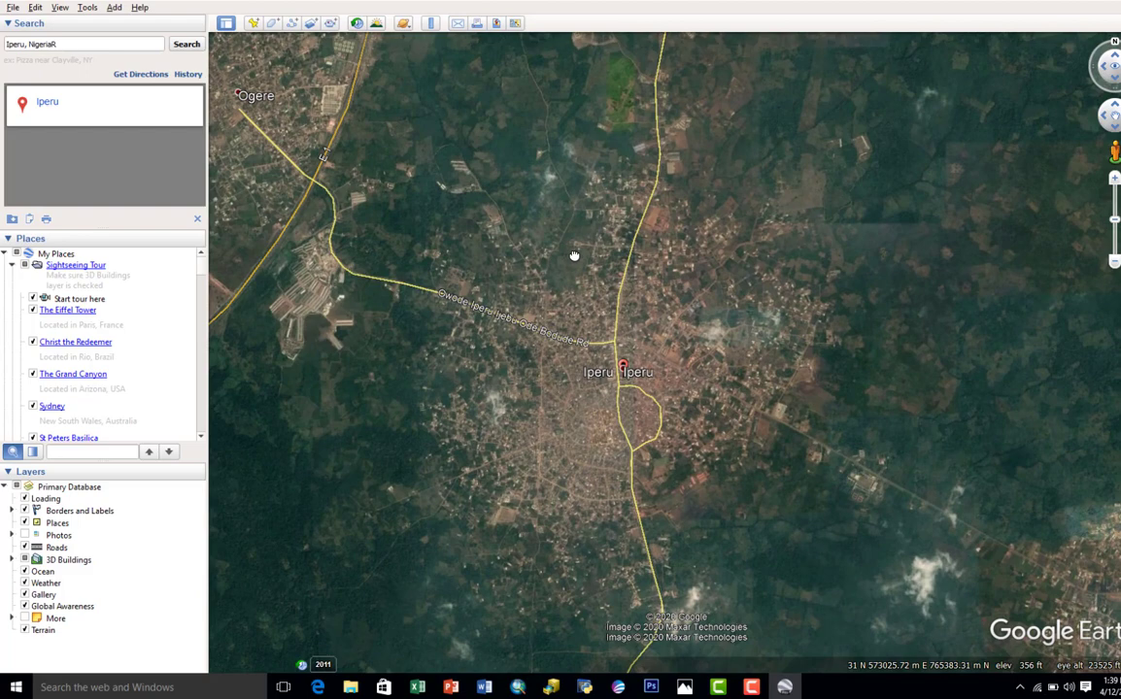
drag(574, 255, 584, 252)
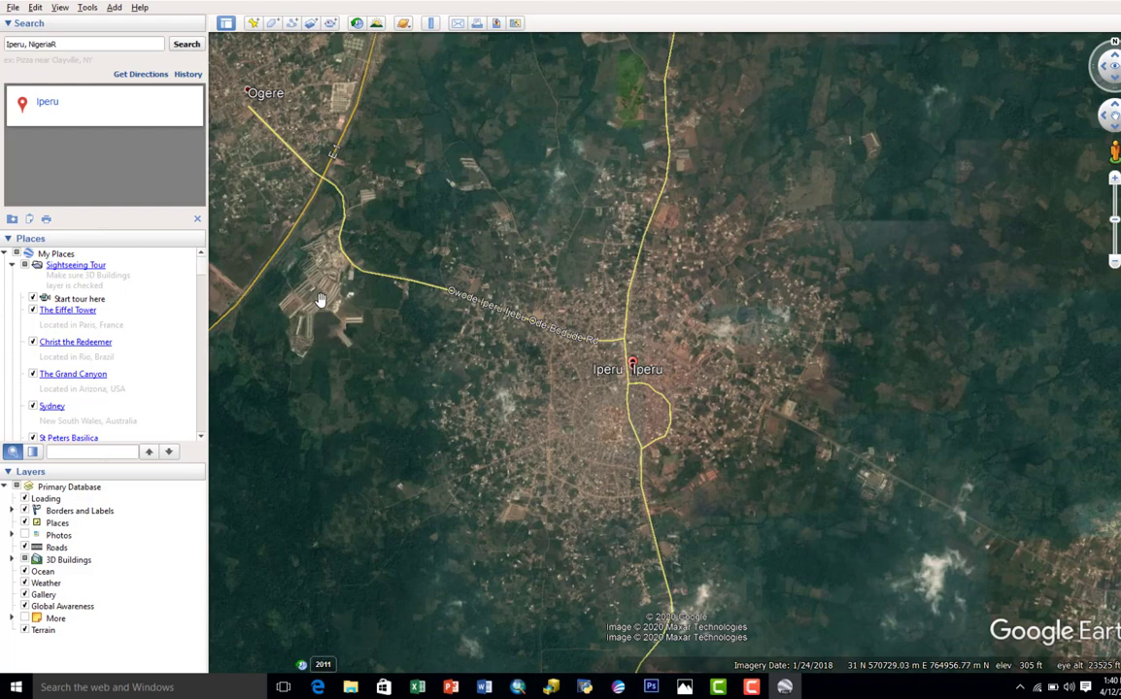
drag(334, 334, 354, 328)
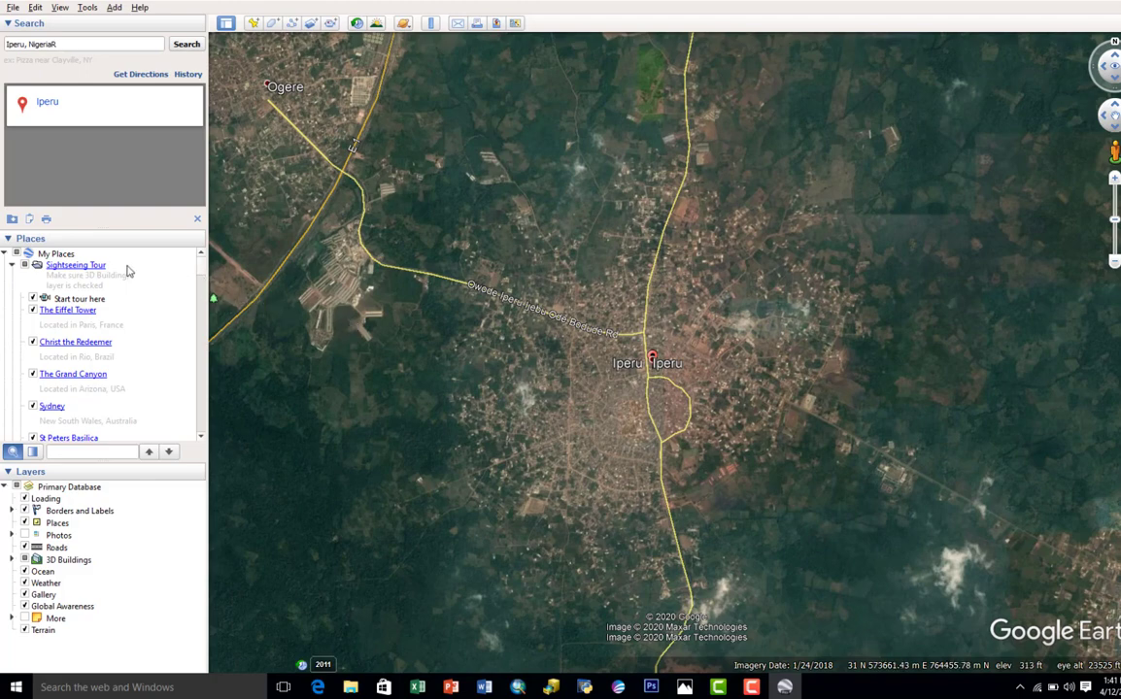
Step: Create a folder named Geo under My Places
right_click(55, 255)
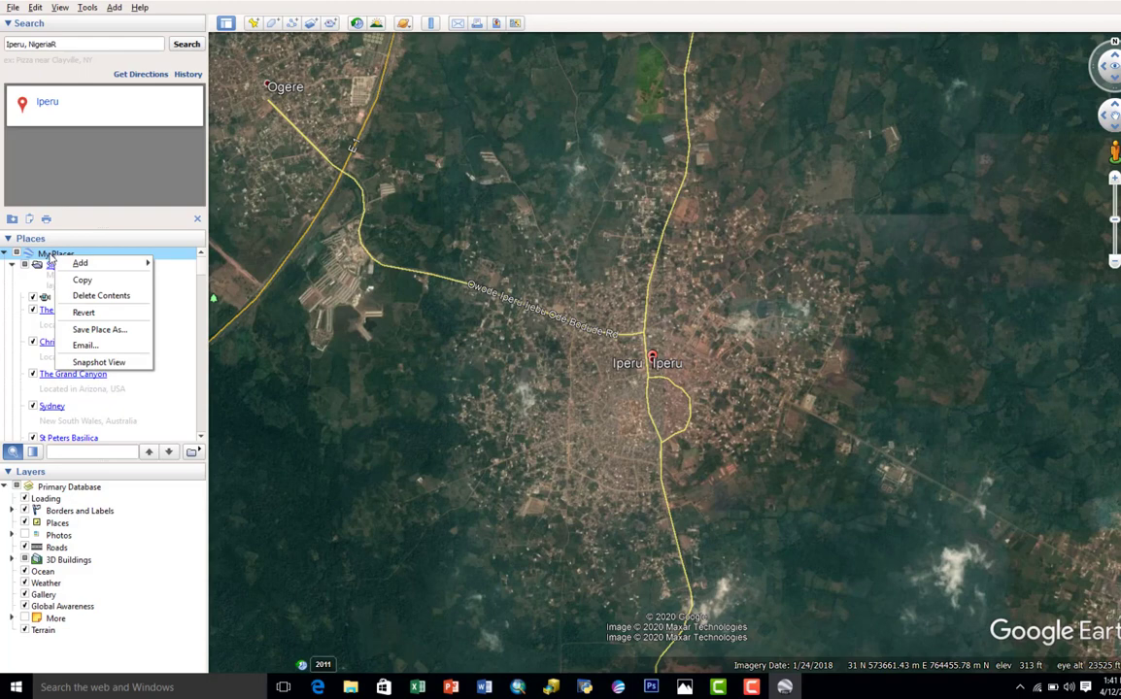
mouse_move(71, 267)
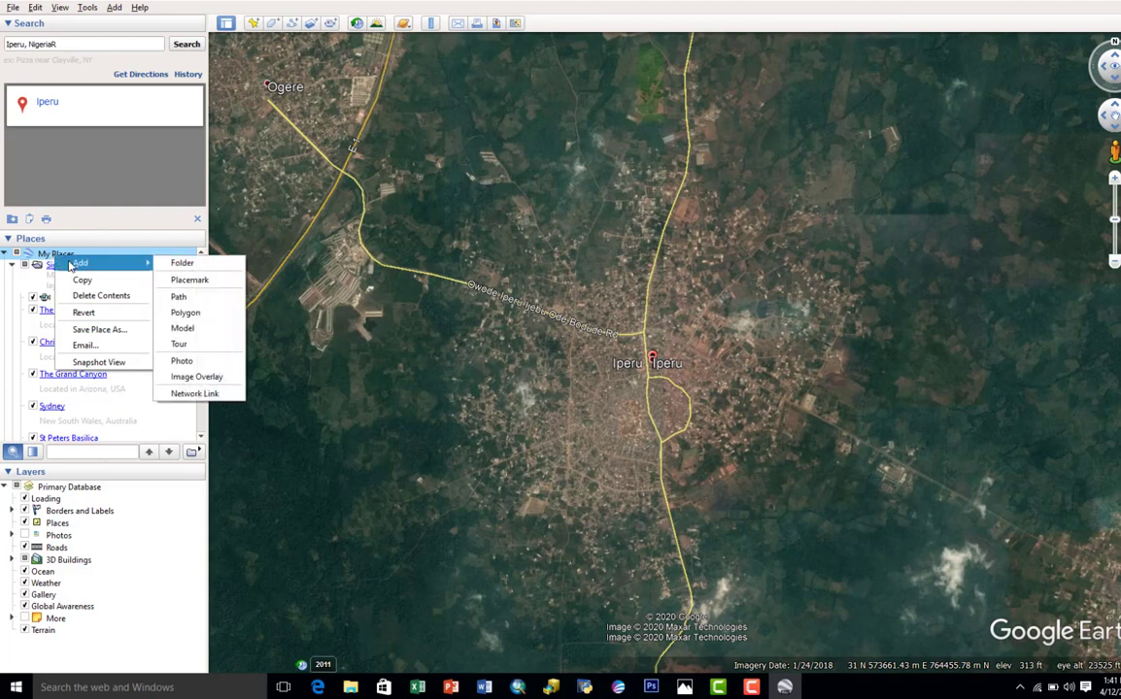
click(170, 264)
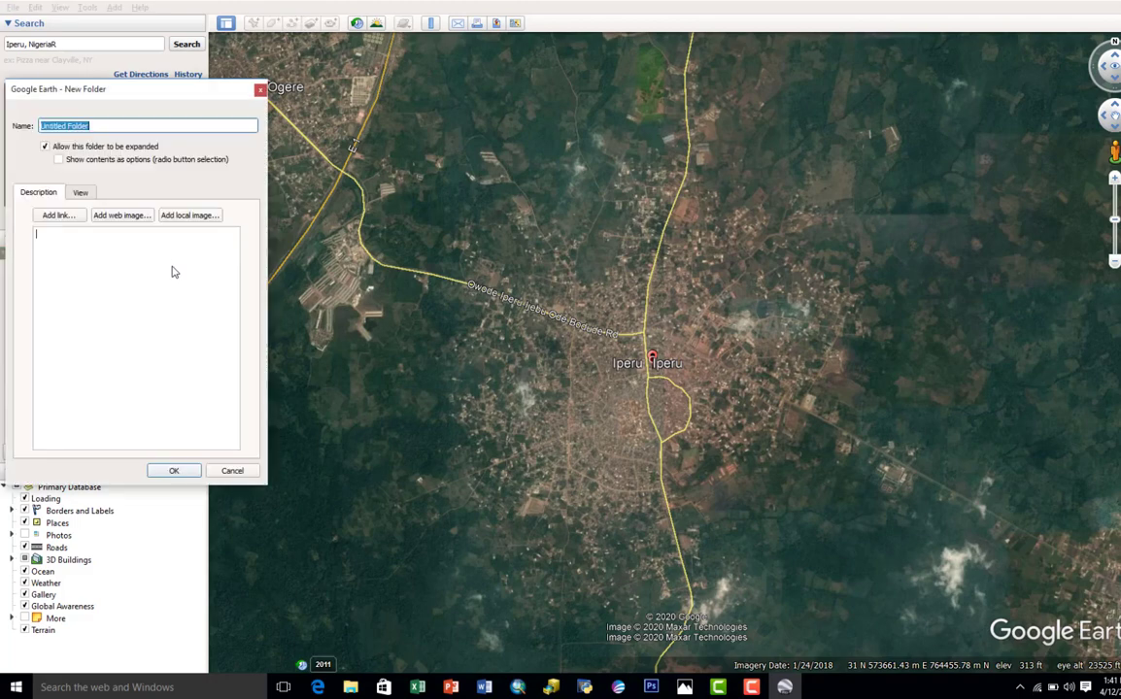
key(BackSpace)
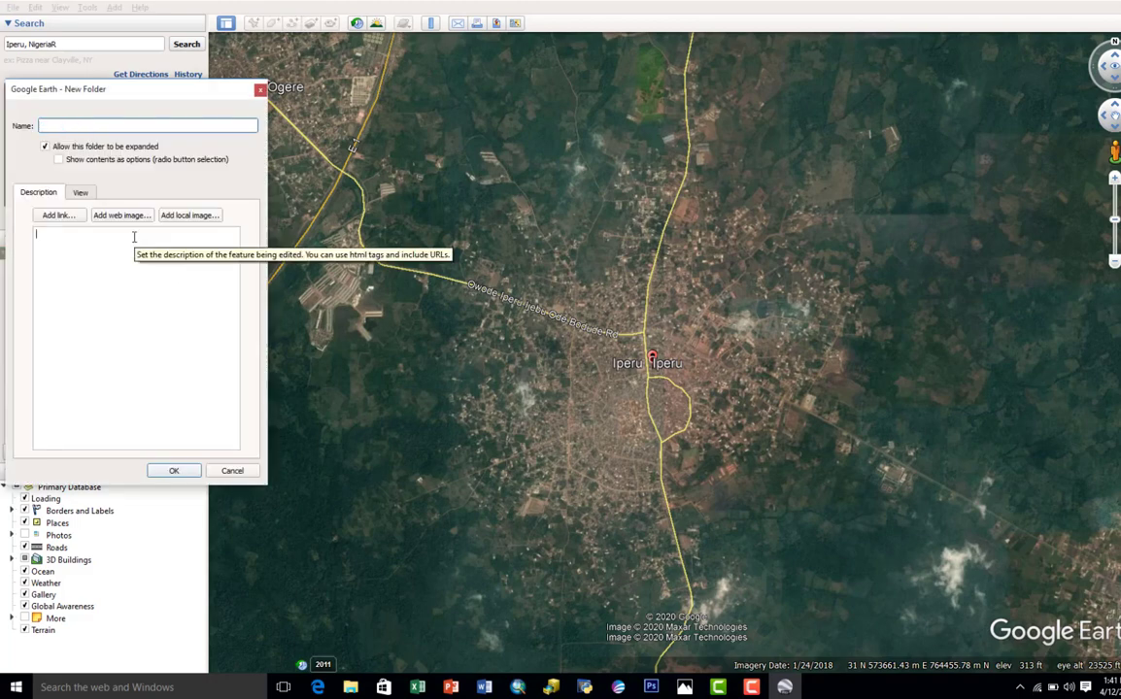
text(Geo)
click(167, 471)
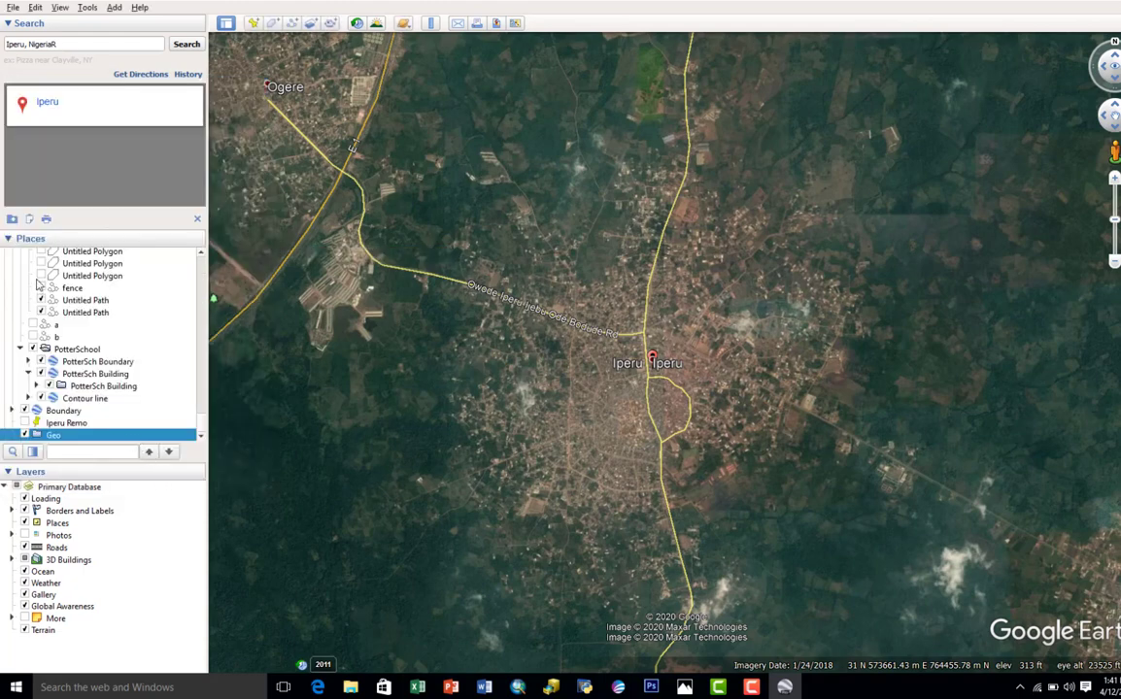
Step: Add a placemark named Point A northwest of Iperu, at about 571744 m E, 766093 m N
click(253, 22)
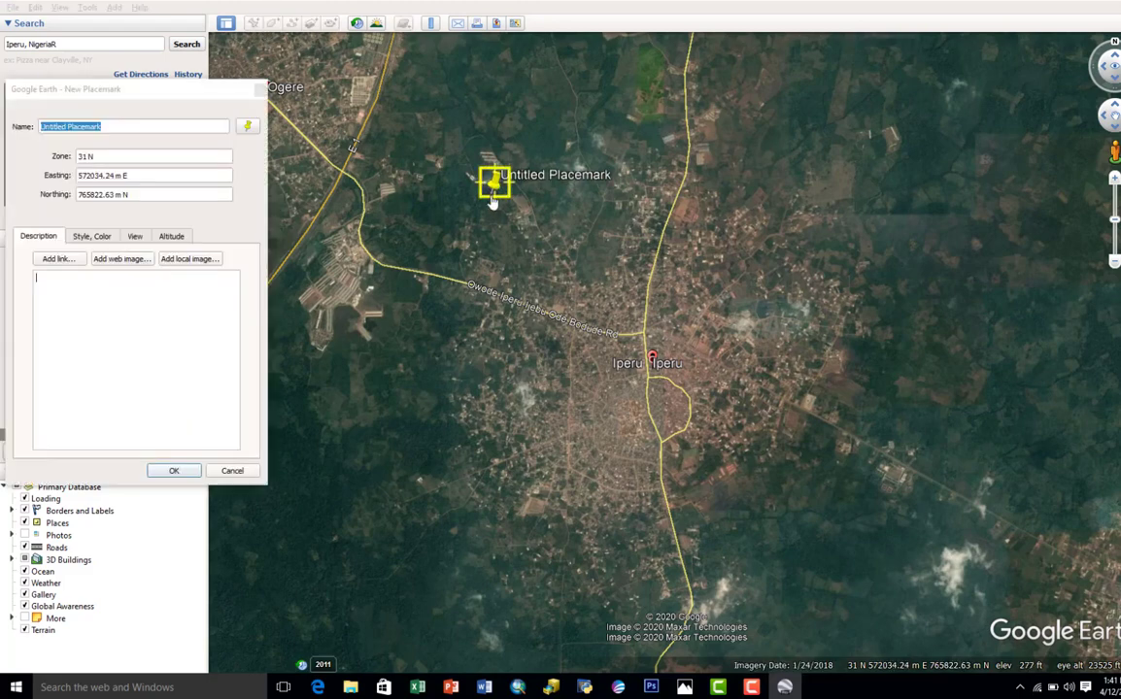
drag(493, 201, 489, 183)
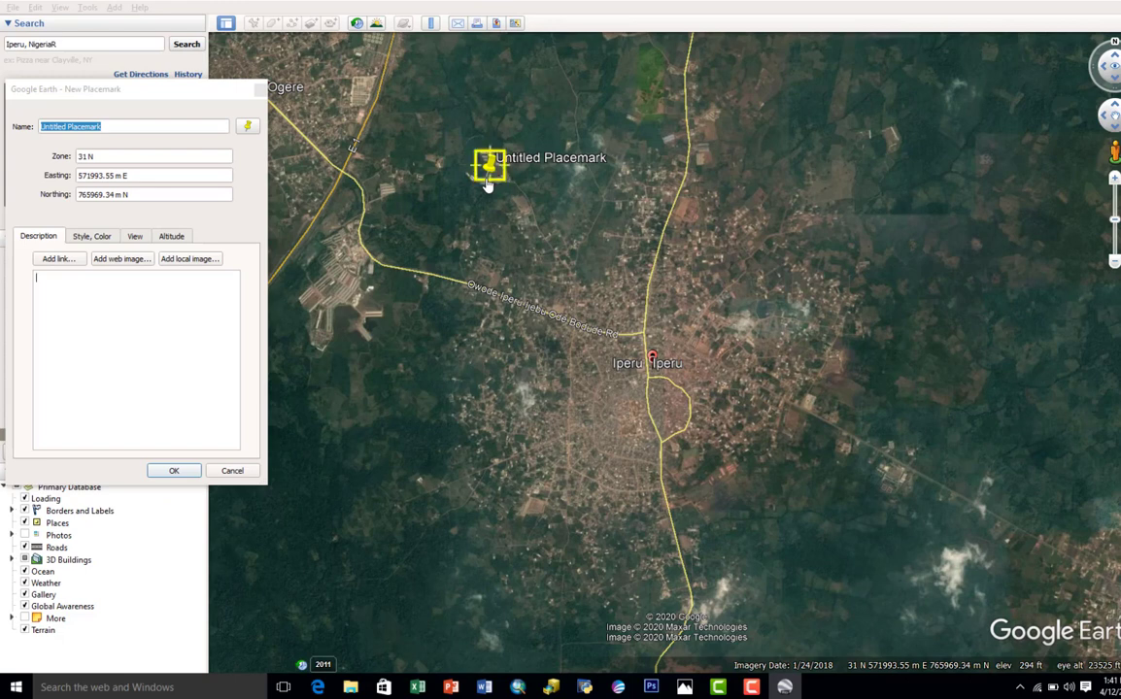
drag(488, 184, 482, 177)
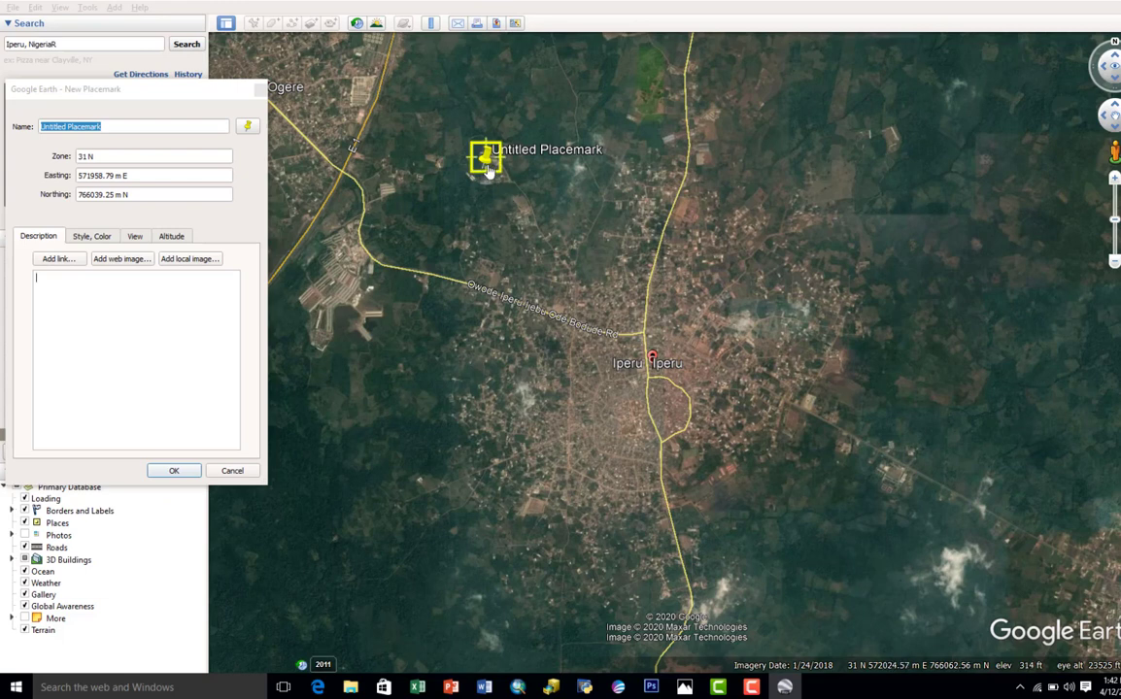
drag(488, 167, 461, 170)
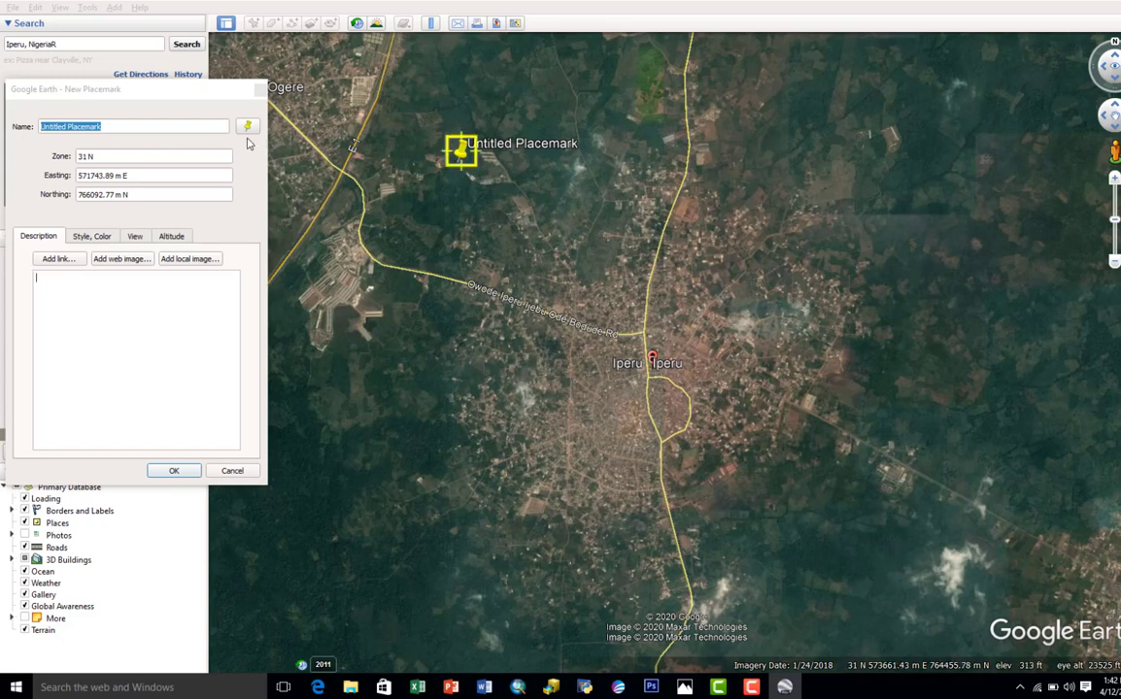
drag(139, 129, 21, 134)
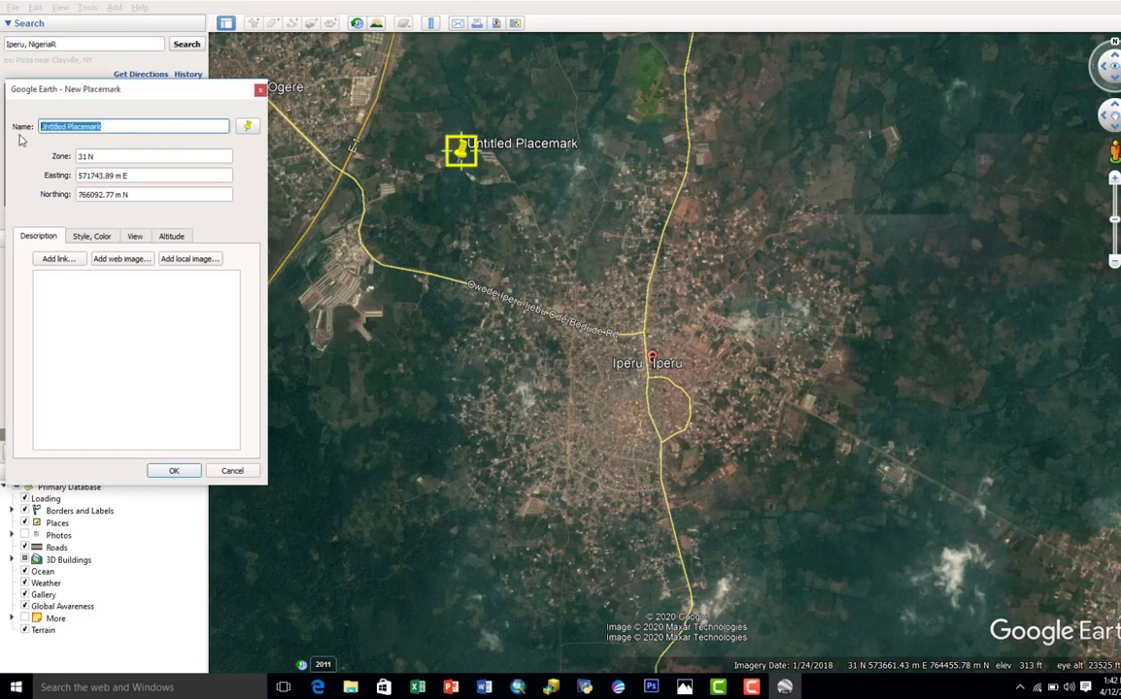
text(A)
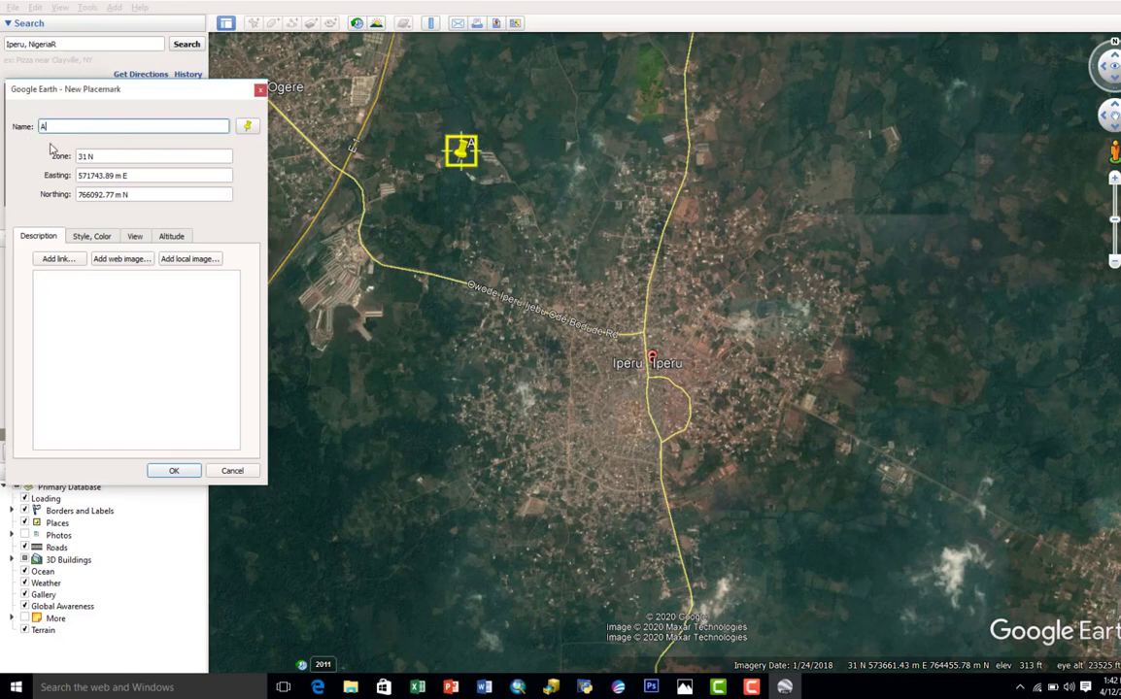
key(BackSpace)
text(Point A)
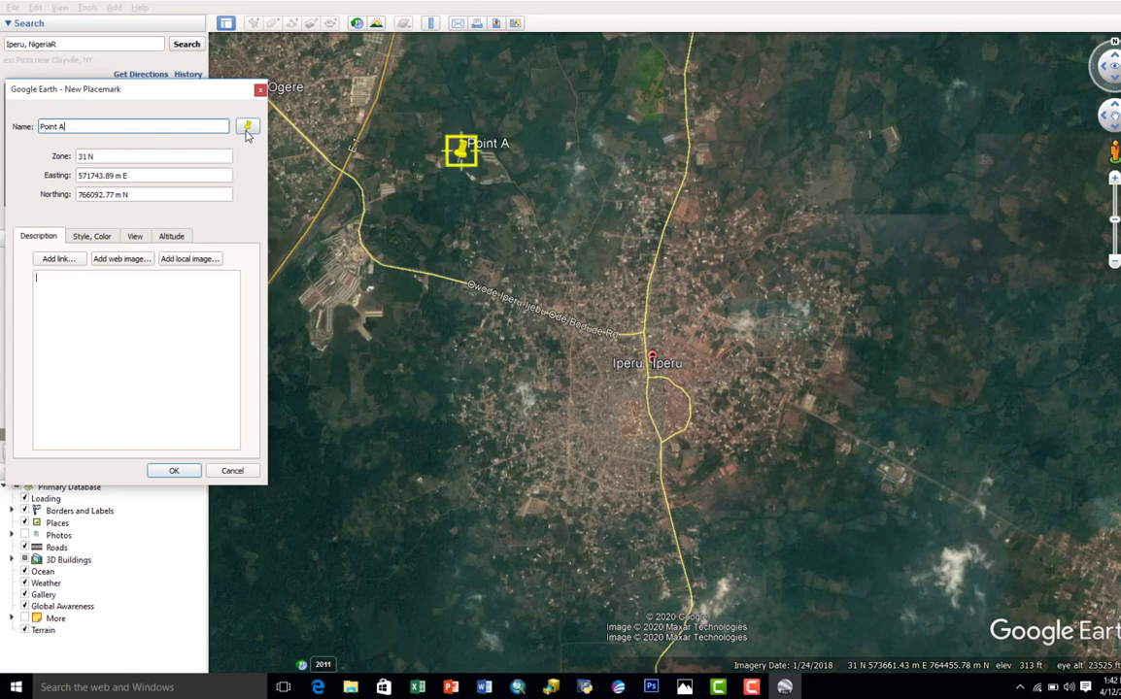
click(188, 474)
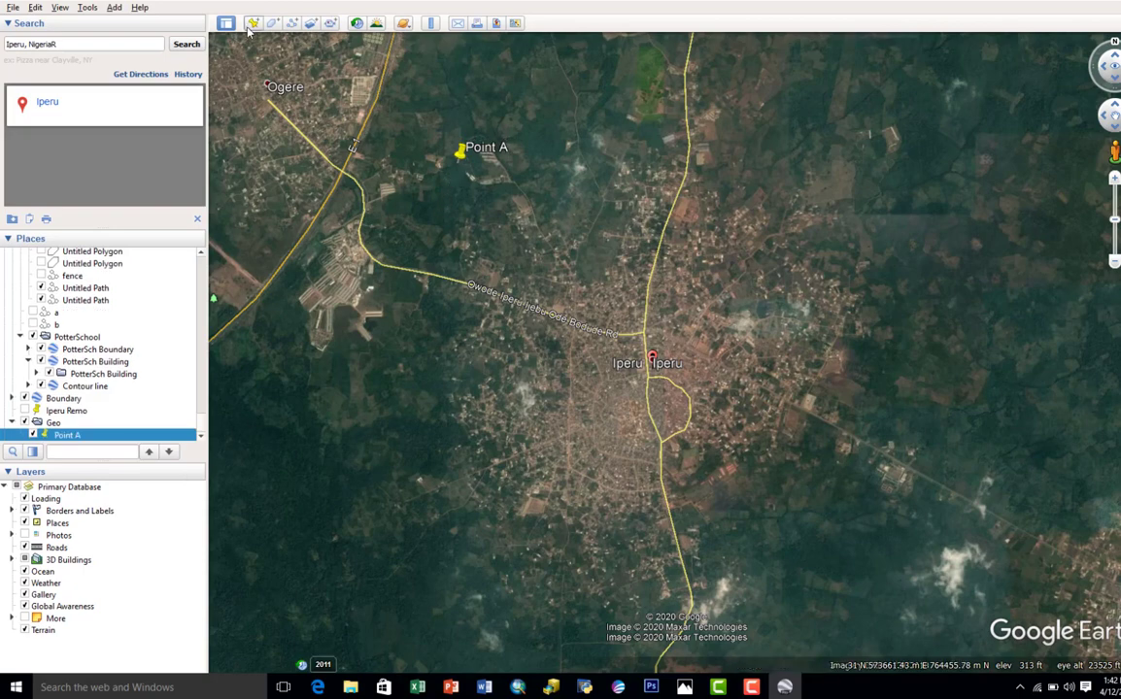
Step: Add placemarks Point B northeast, Point C southwest and Point D southeast of Iperu in the Geo folder
click(251, 23)
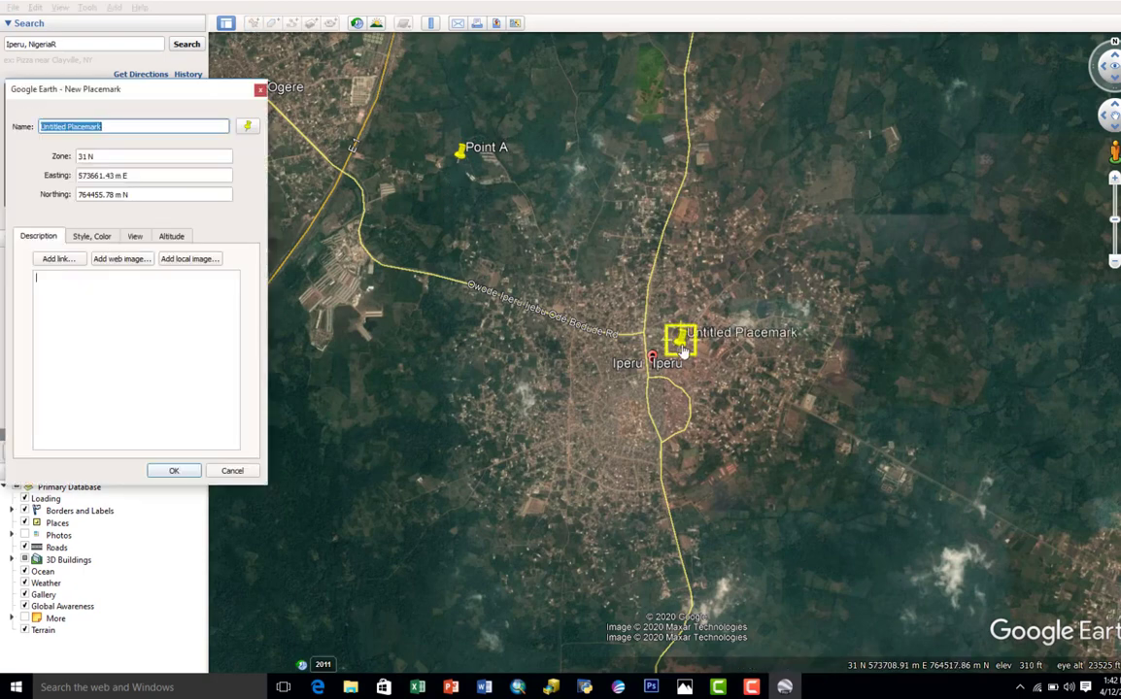
drag(682, 351, 951, 220)
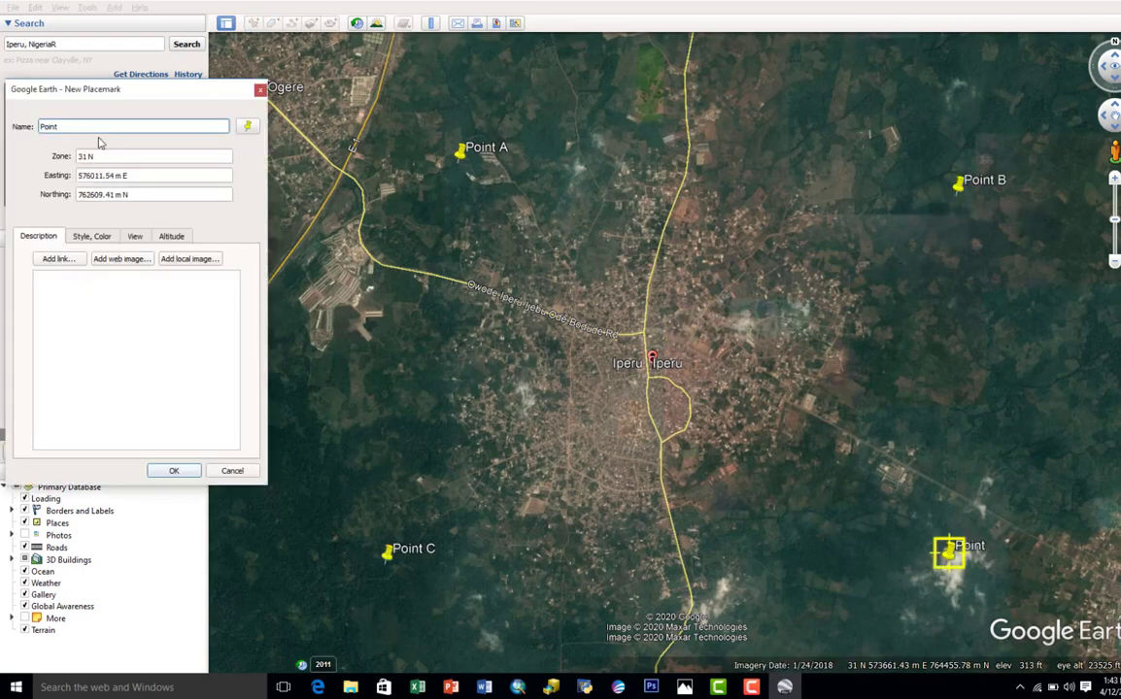
text(D)
key(Return)
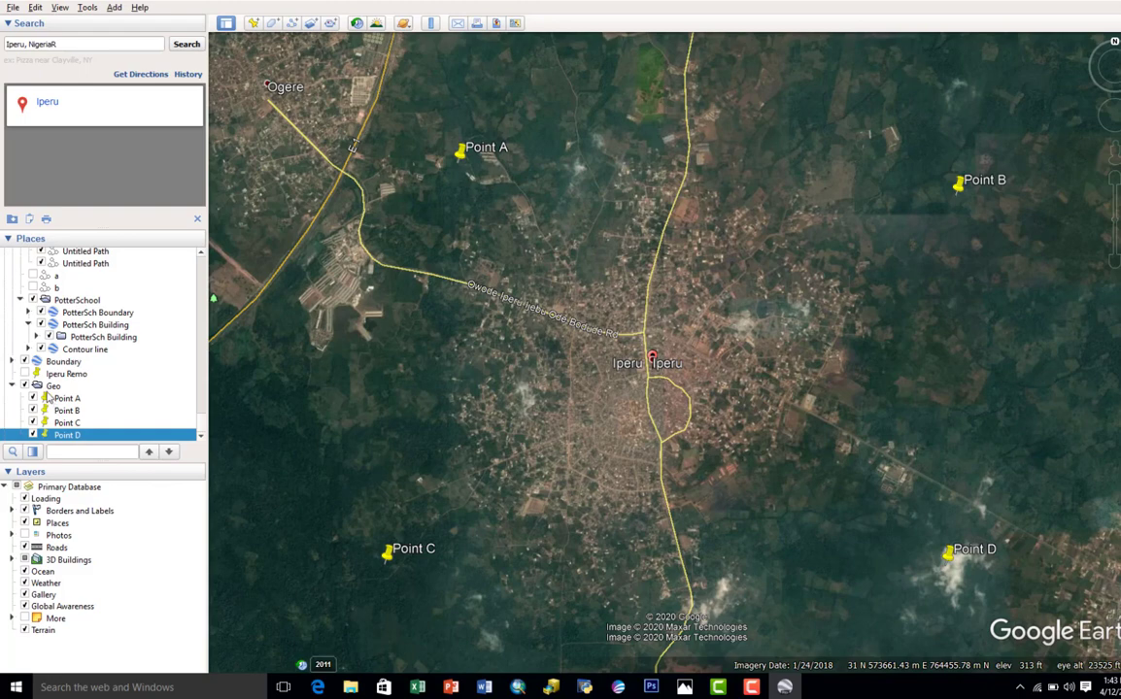
Step: Save the Geo folder with its four placemarks to the Desktop as a KML file named Geo
click(49, 386)
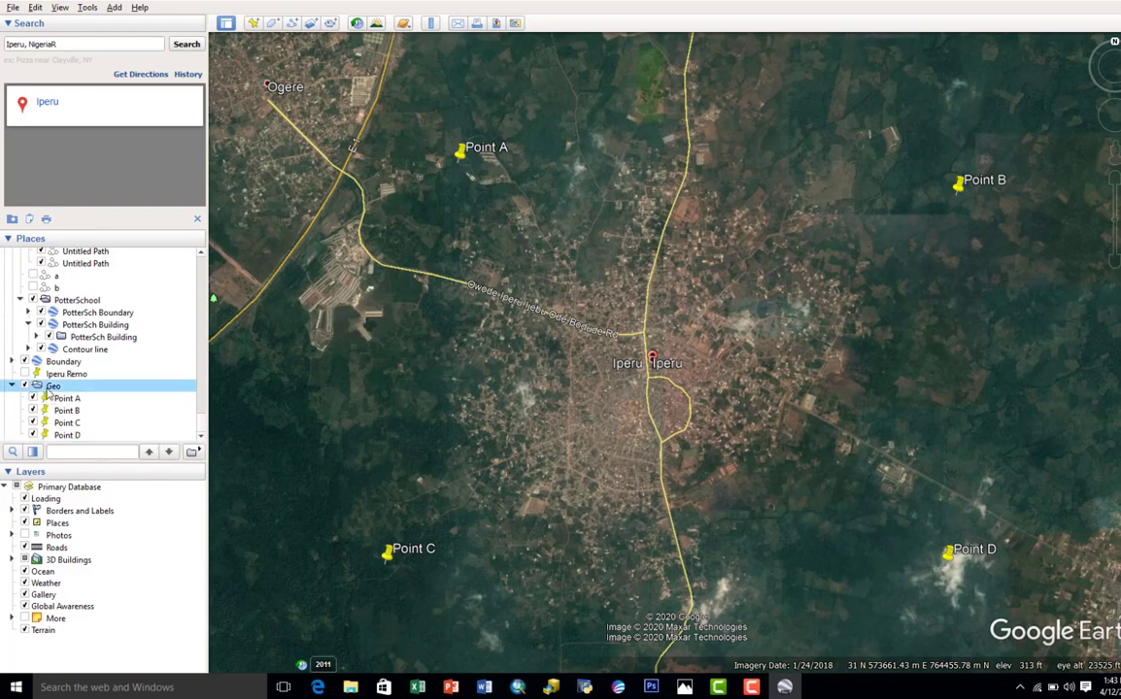
right_click(52, 388)
mouse_move(53, 389)
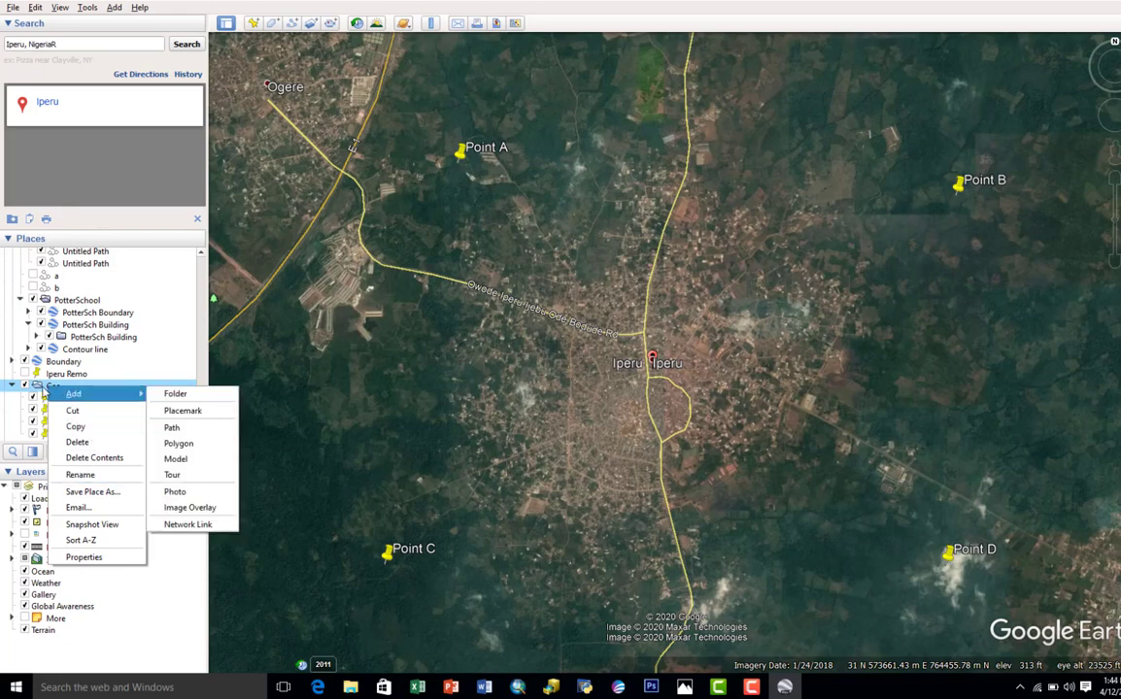
click(38, 390)
right_click(41, 387)
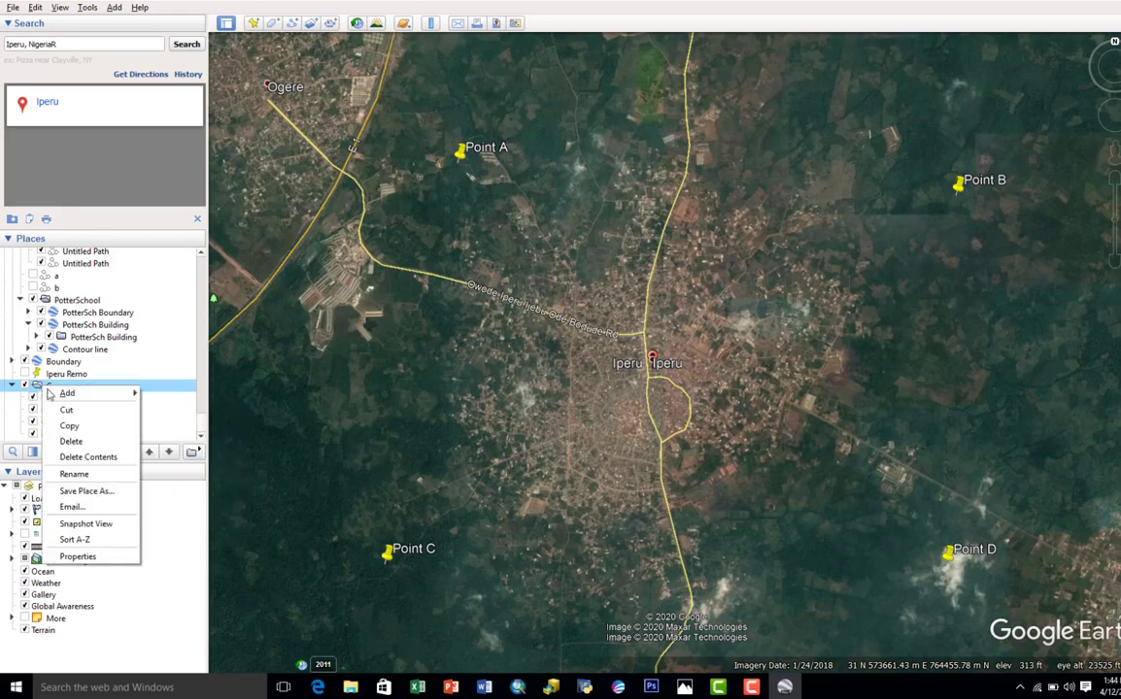
click(85, 492)
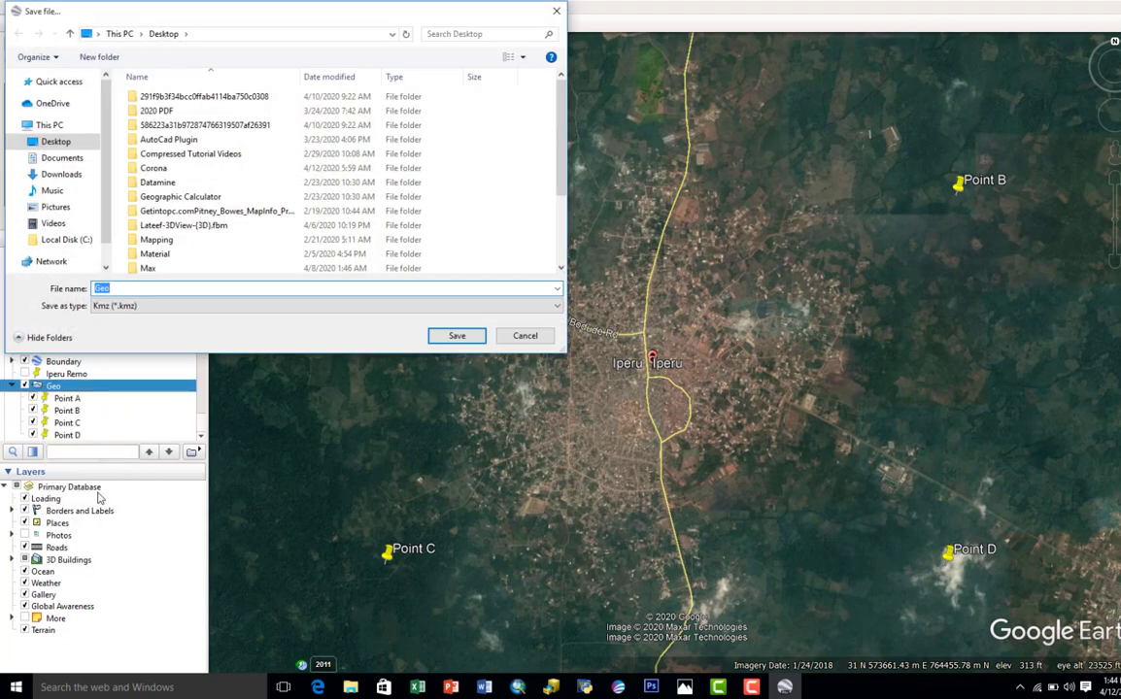
click(133, 310)
click(133, 326)
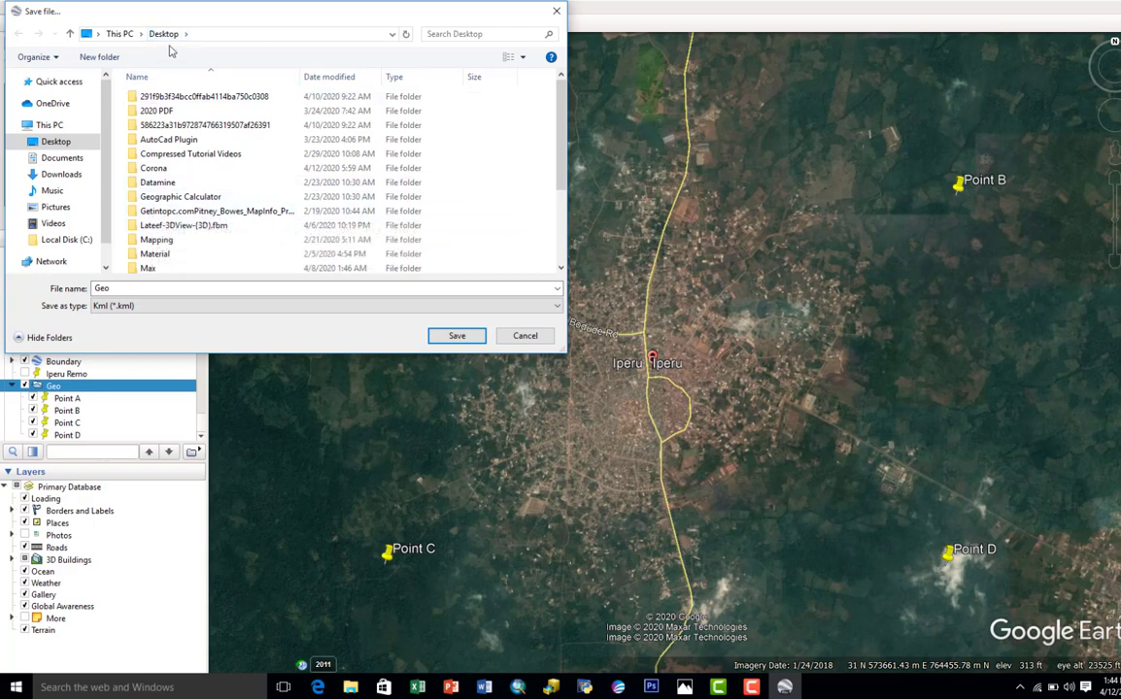
click(456, 336)
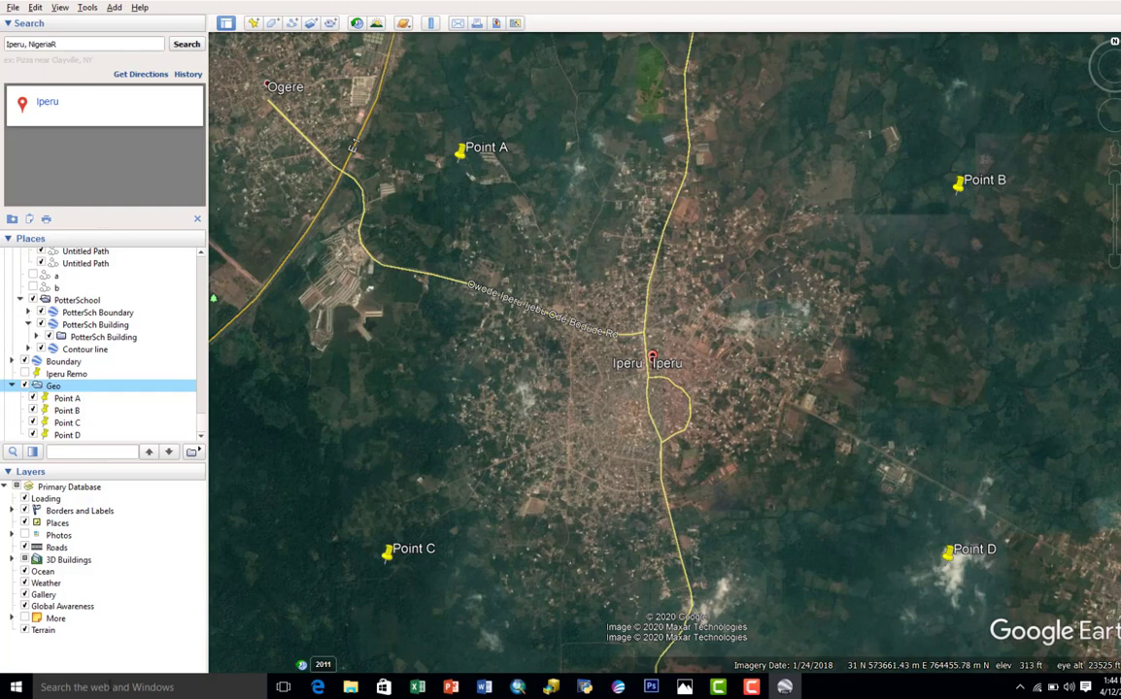
Step: Use the Snipping Tool to capture a rectangular snip of the Iperu imagery enclosing Points A, B, C and D
click(109, 687)
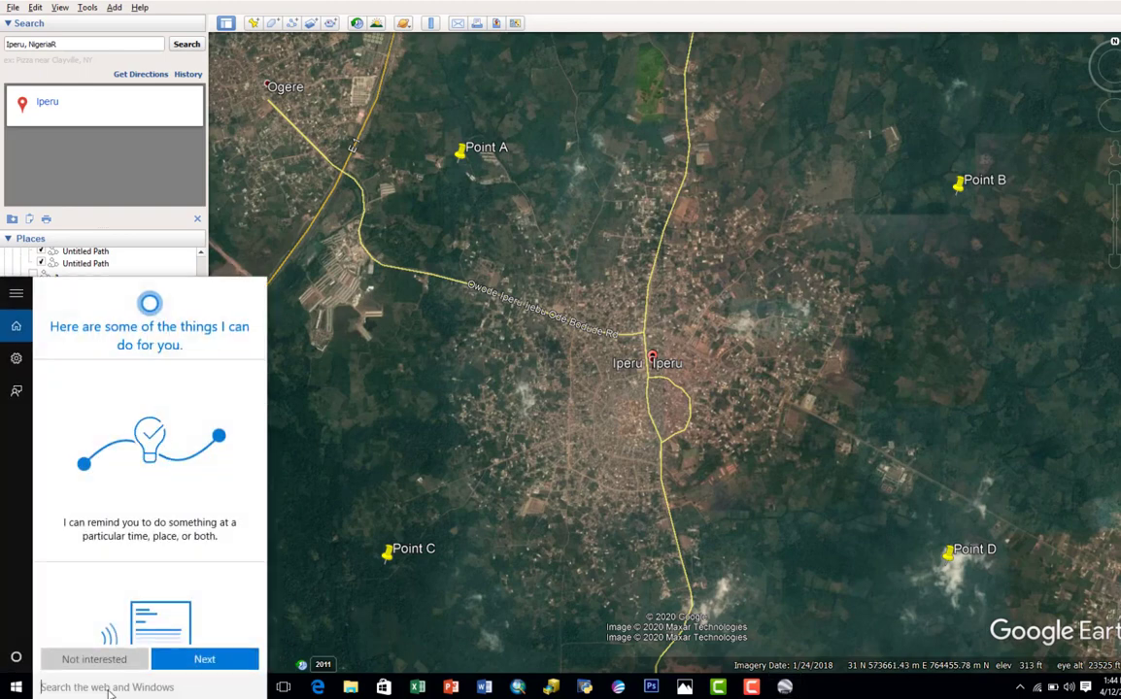
text(sNIP)
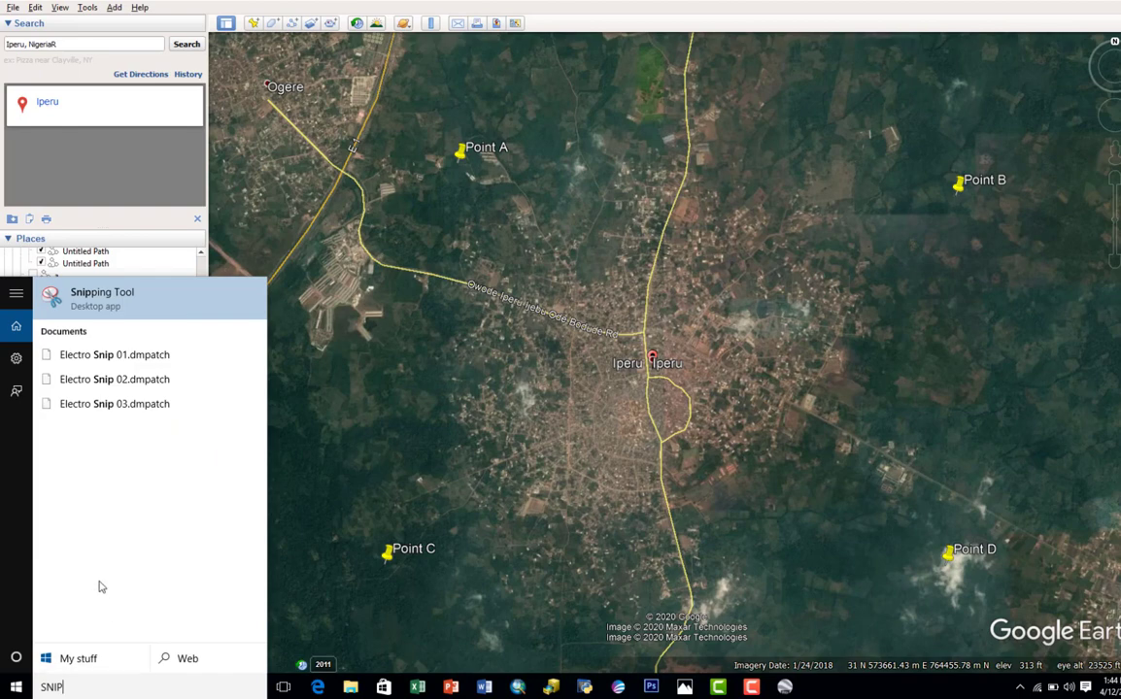
click(115, 303)
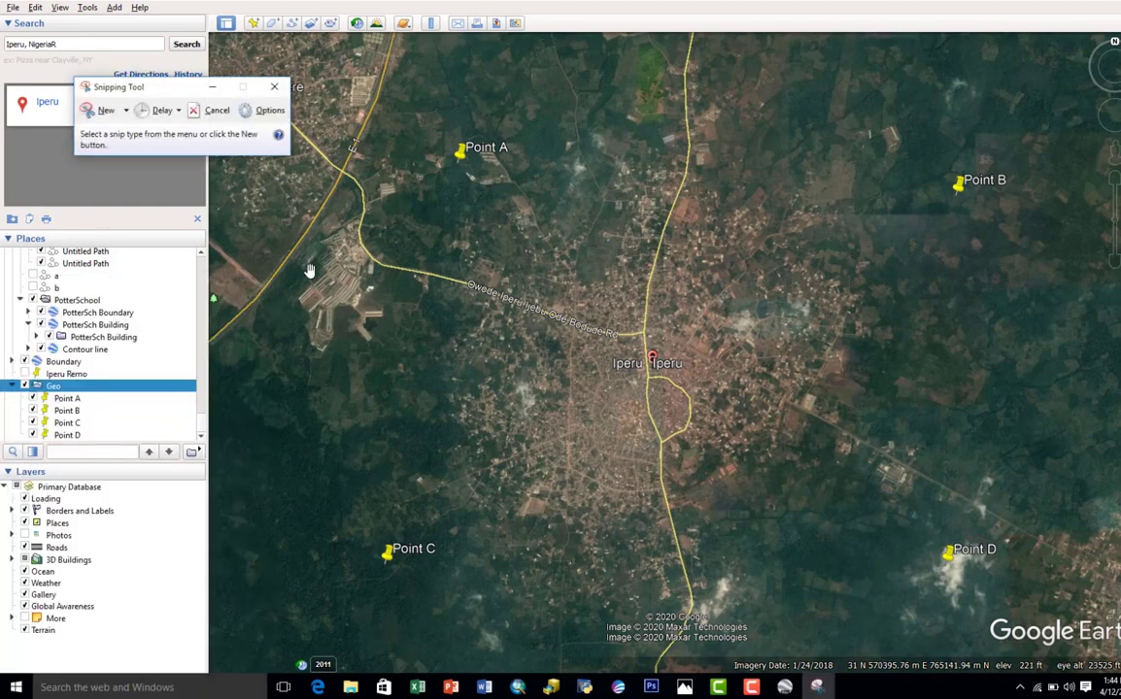
click(102, 111)
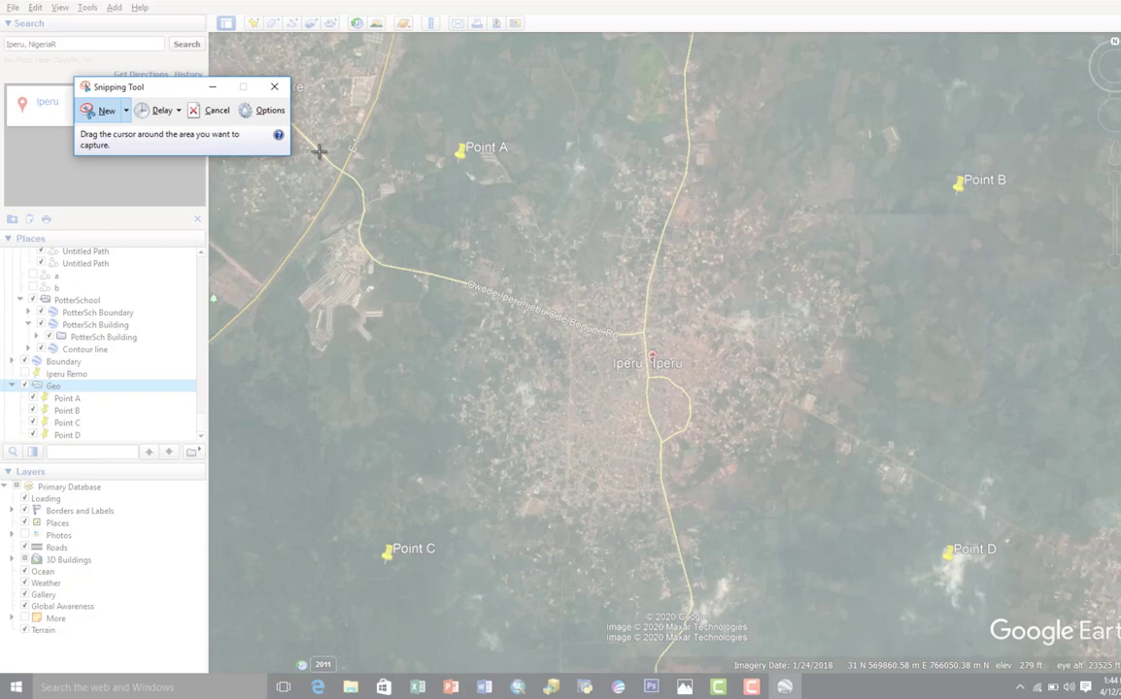
drag(305, 62, 1038, 609)
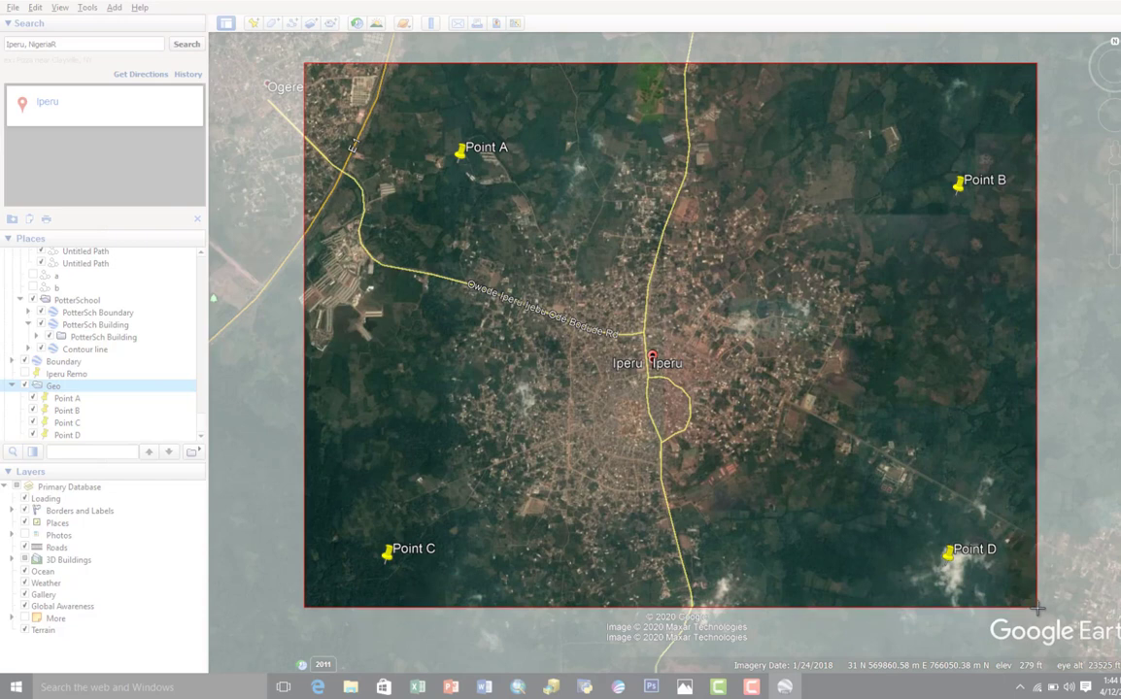
mouse_move(1038, 608)
mouse_down()
mouse_move(1069, 603)
mouse_move(1029, 613)
mouse_move(1033, 603)
mouse_up()
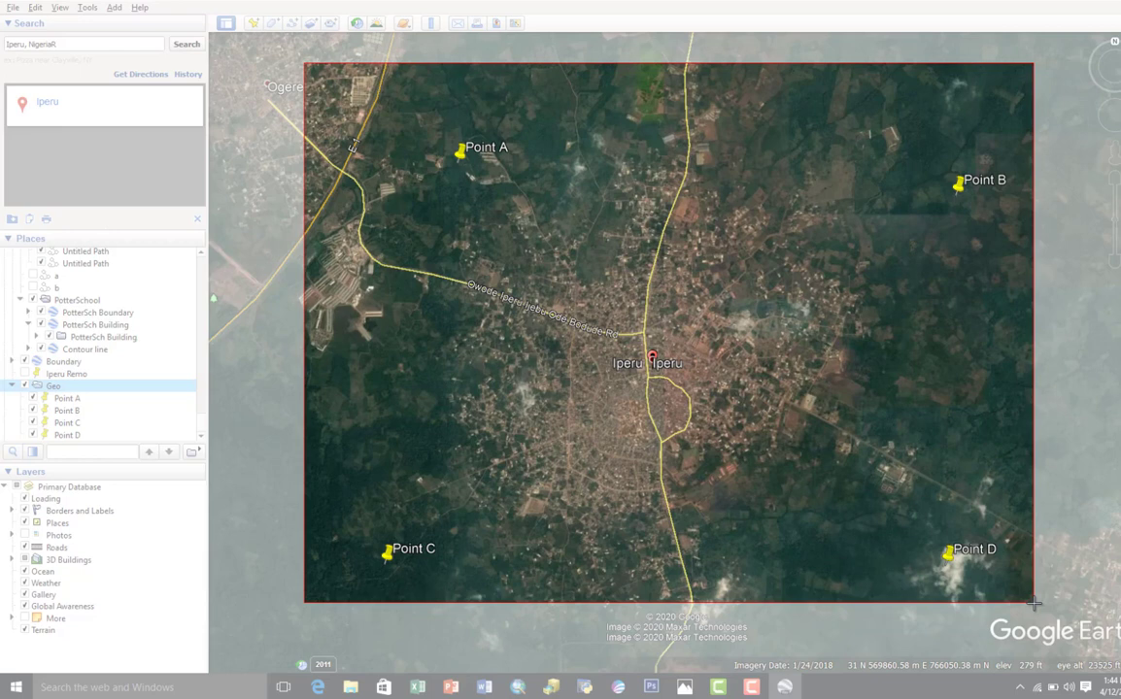
drag(1034, 603, 1034, 603)
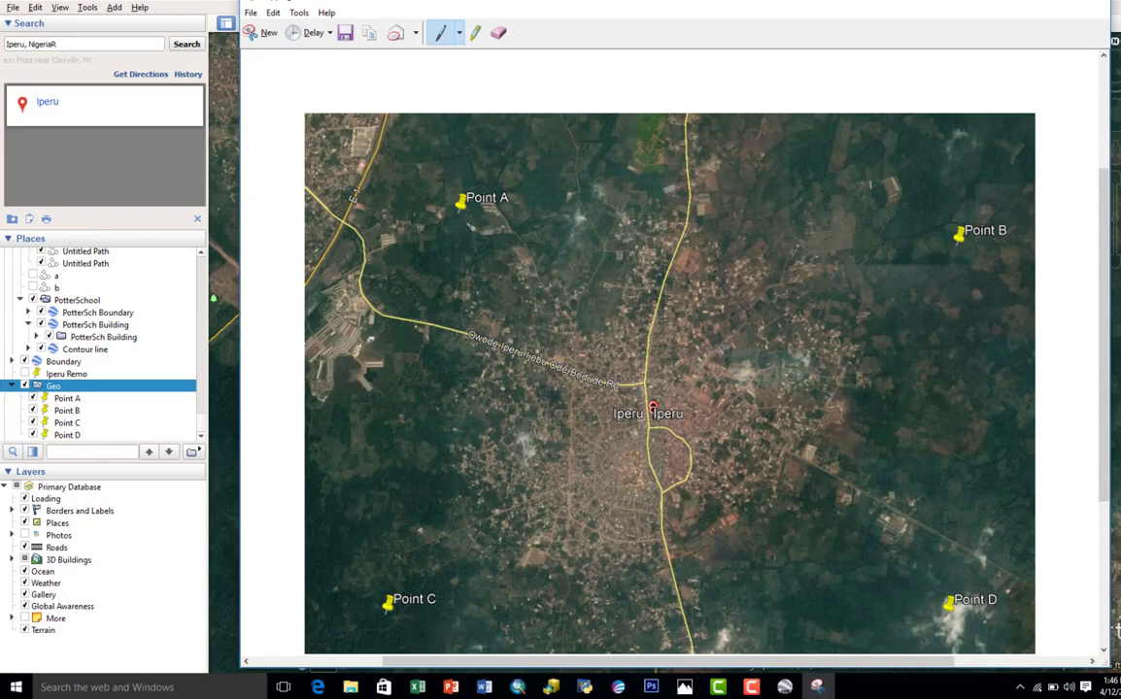
Step: Save the snip to the Desktop as a JPEG file named Iperu Imagery and return to Google Earth
drag(492, 2, 426, 0)
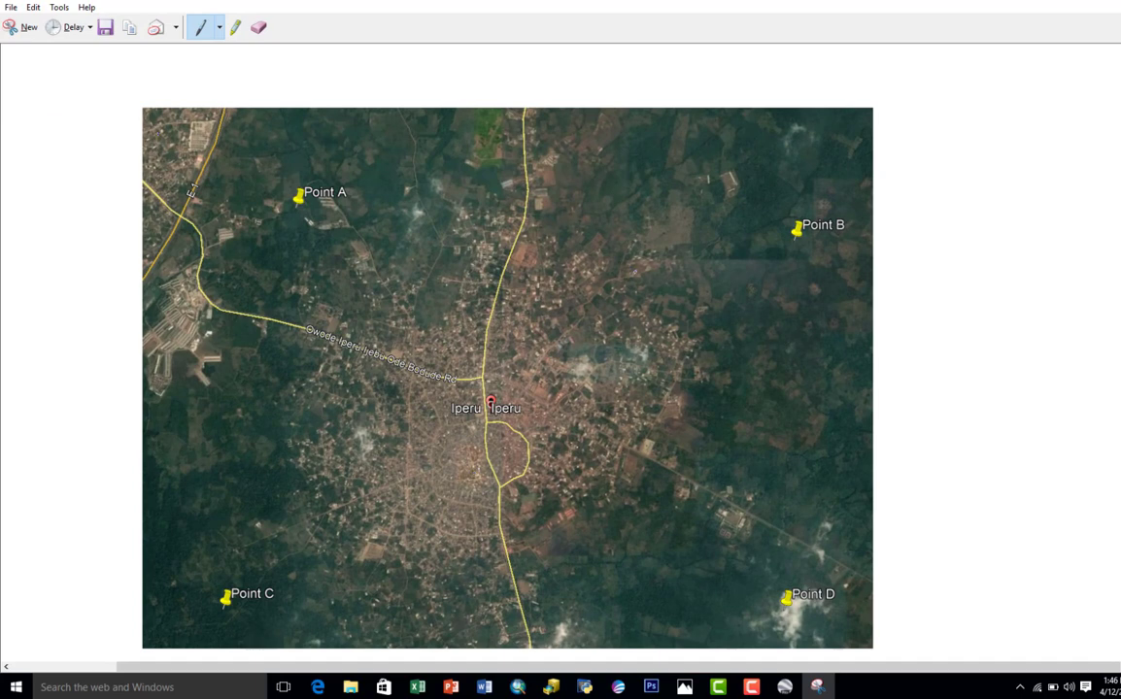
click(7, 12)
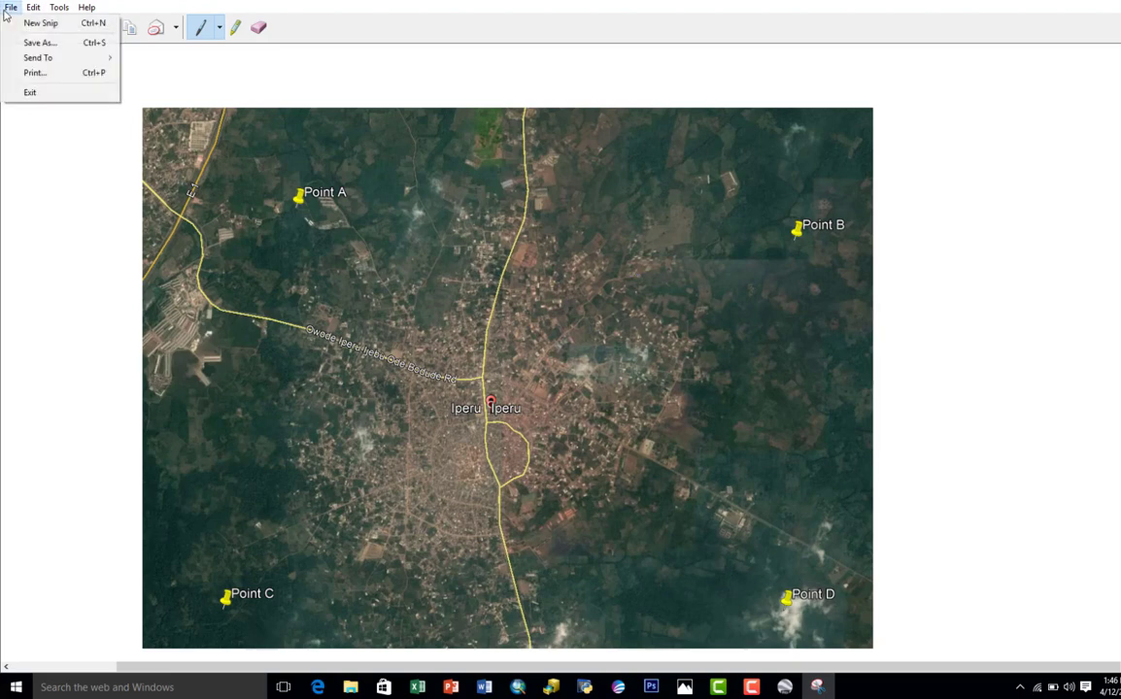
click(51, 41)
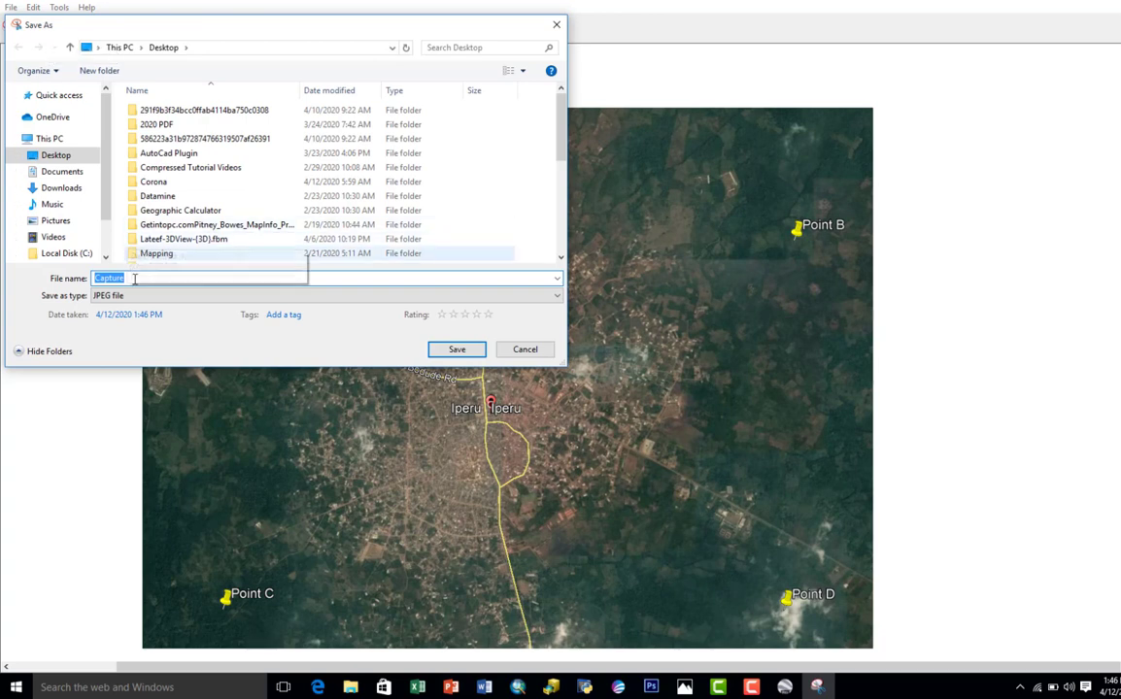
click(136, 299)
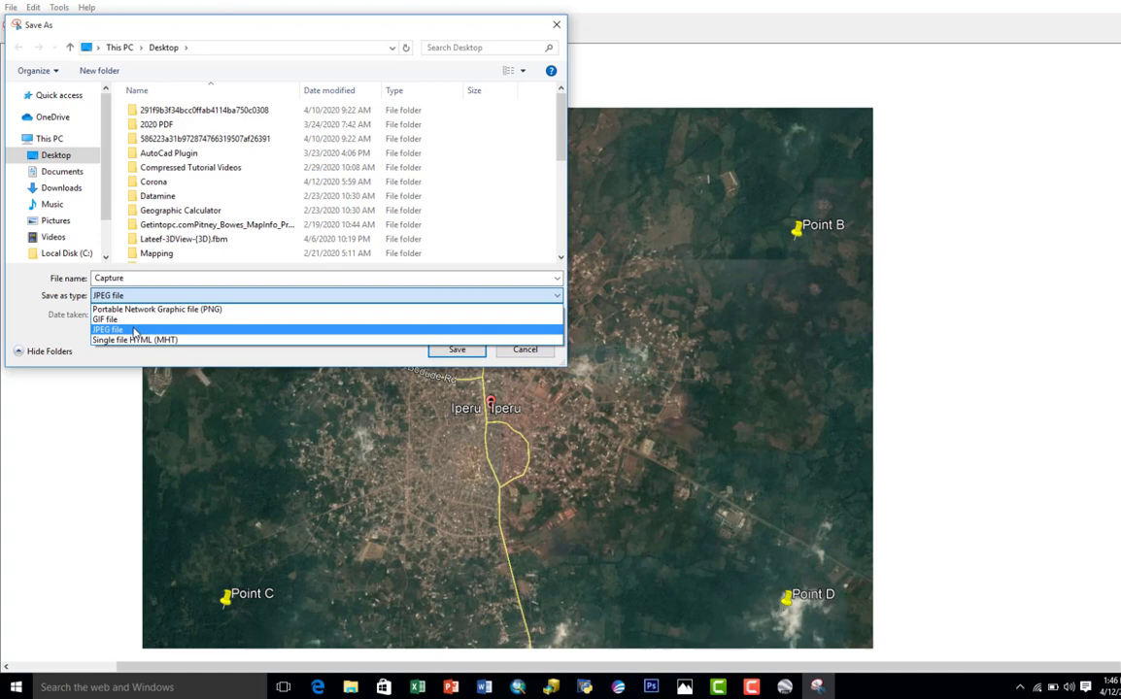
click(145, 281)
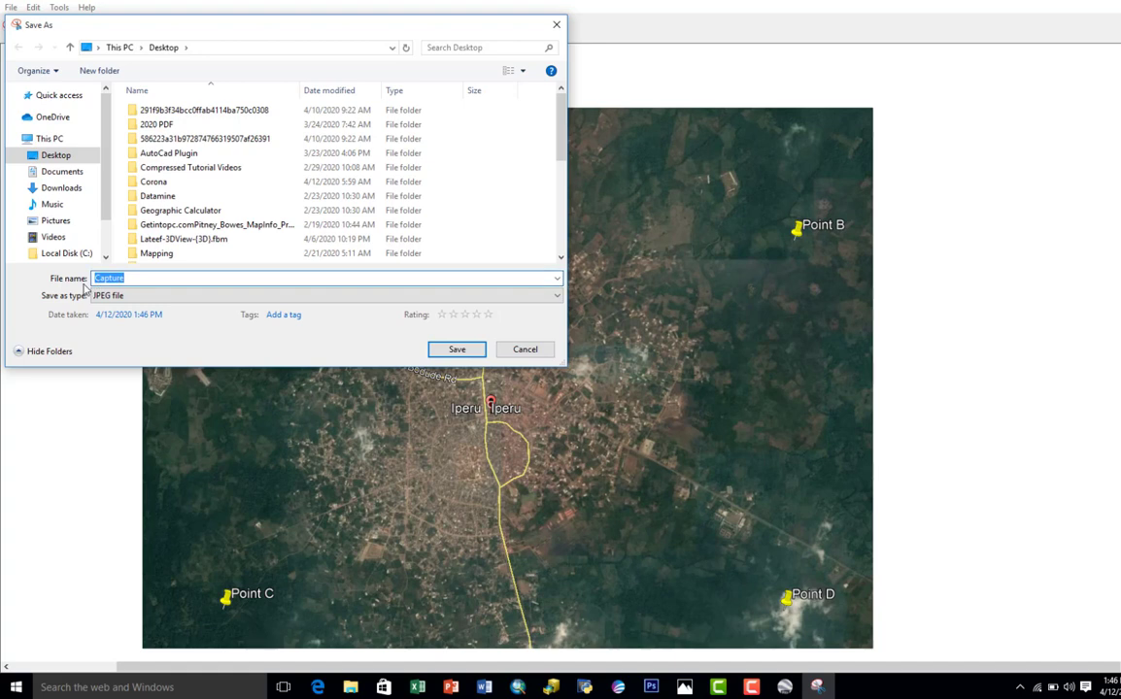
key(BackSpace)
text(I)
key(BackSpace)
text(I)
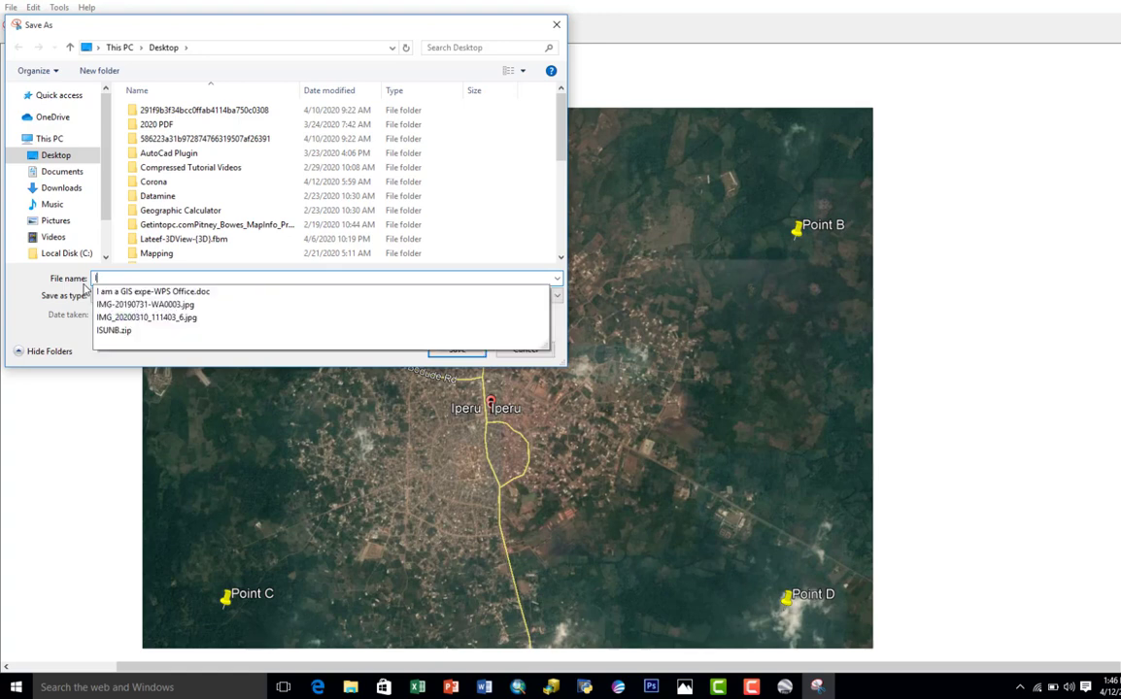
text(peru)
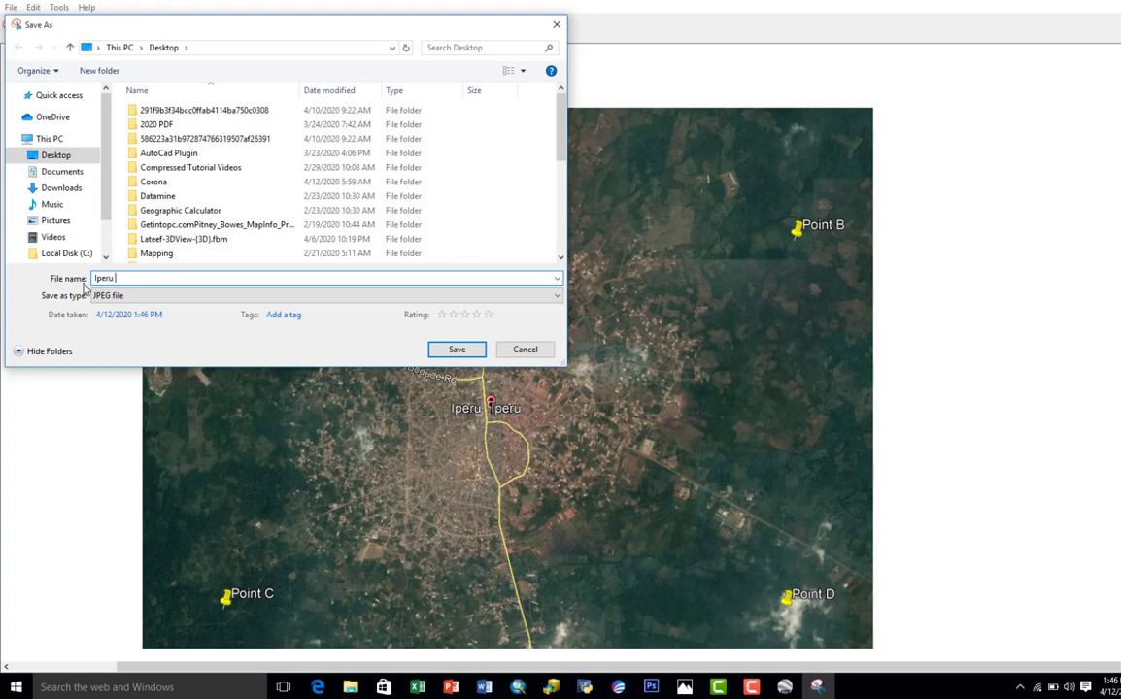
text( Imagery)
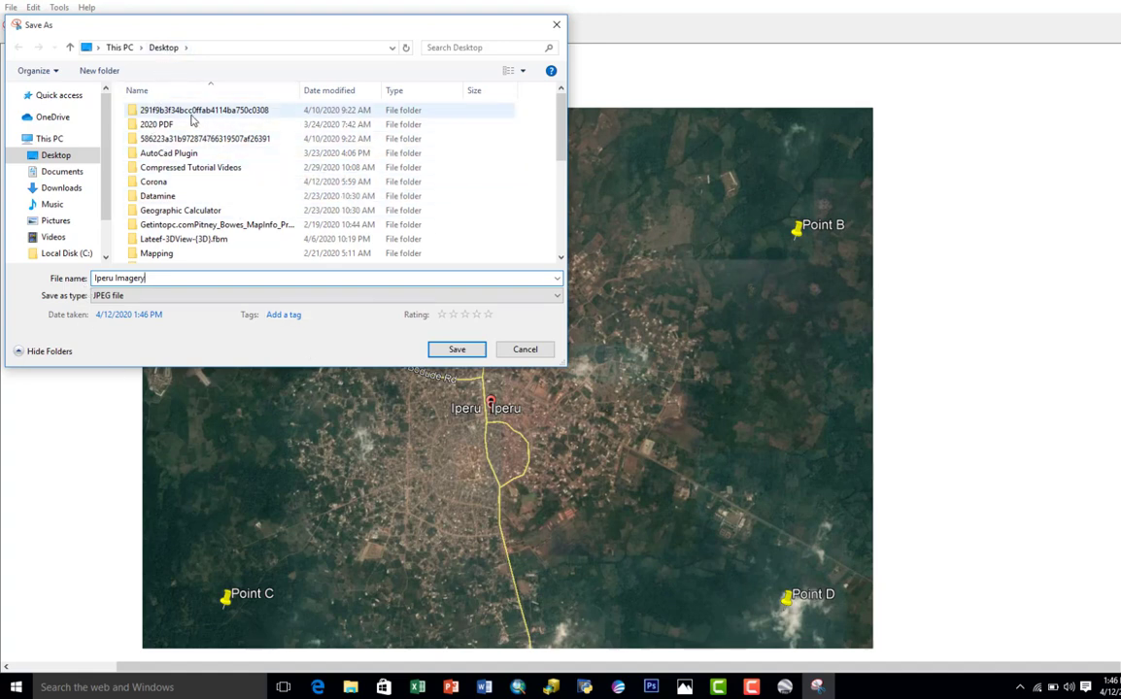
click(444, 351)
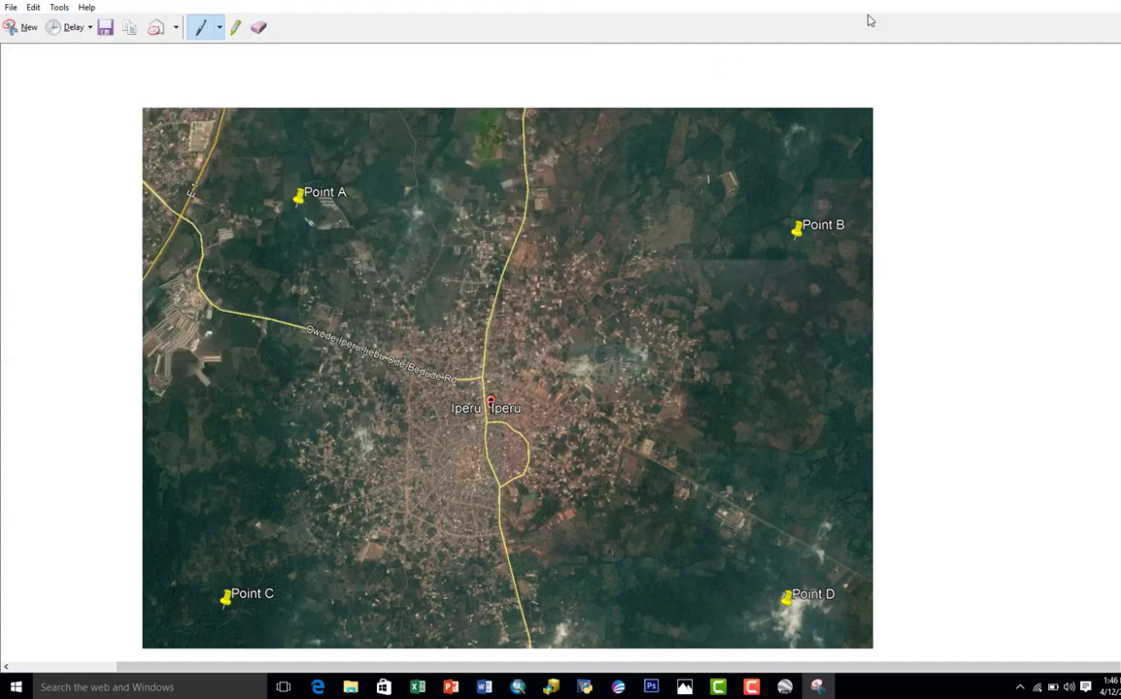
click(1057, 3)
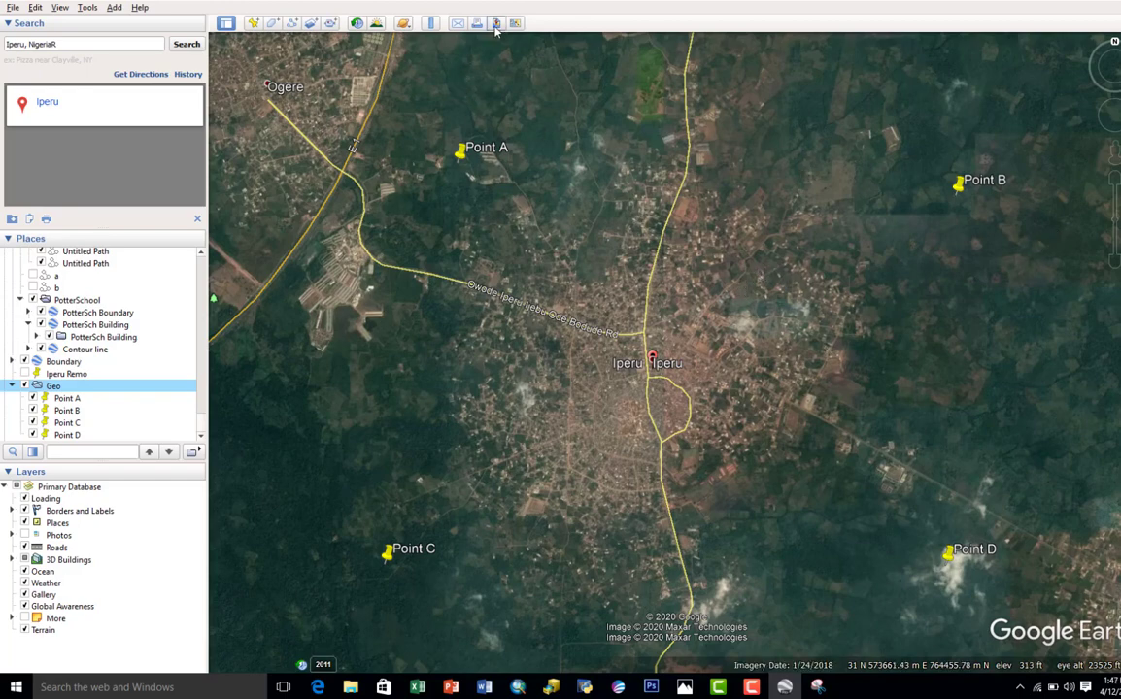
Step: Start saving the map view as an image, with the title and description and the legend turned off
click(495, 26)
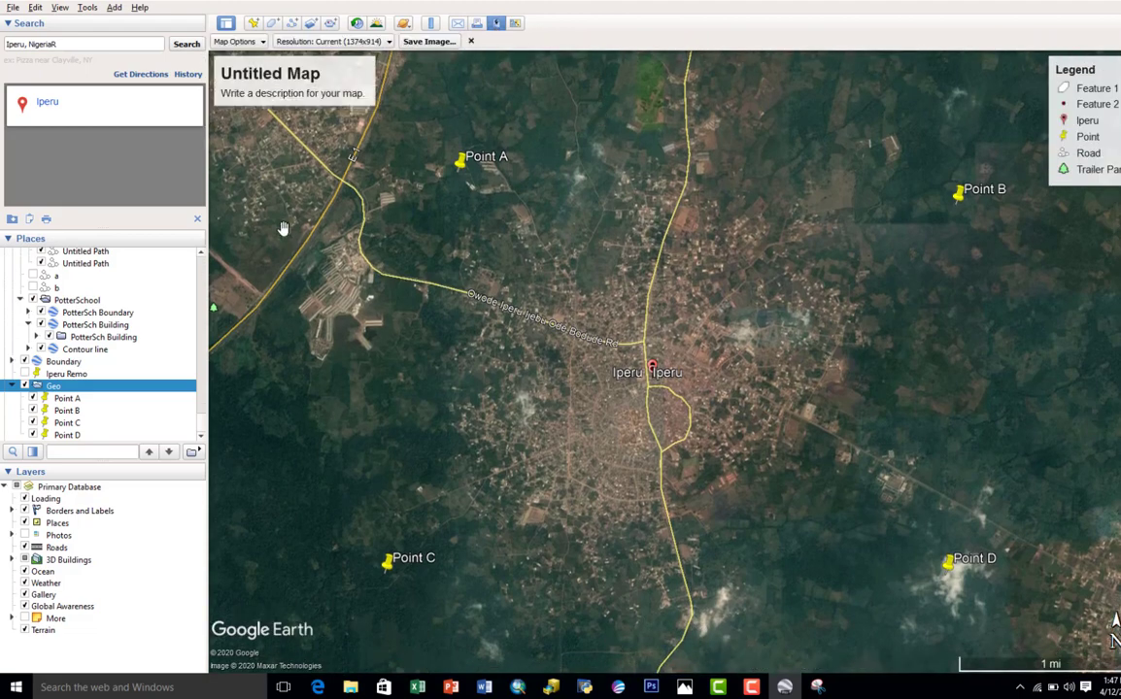
click(238, 42)
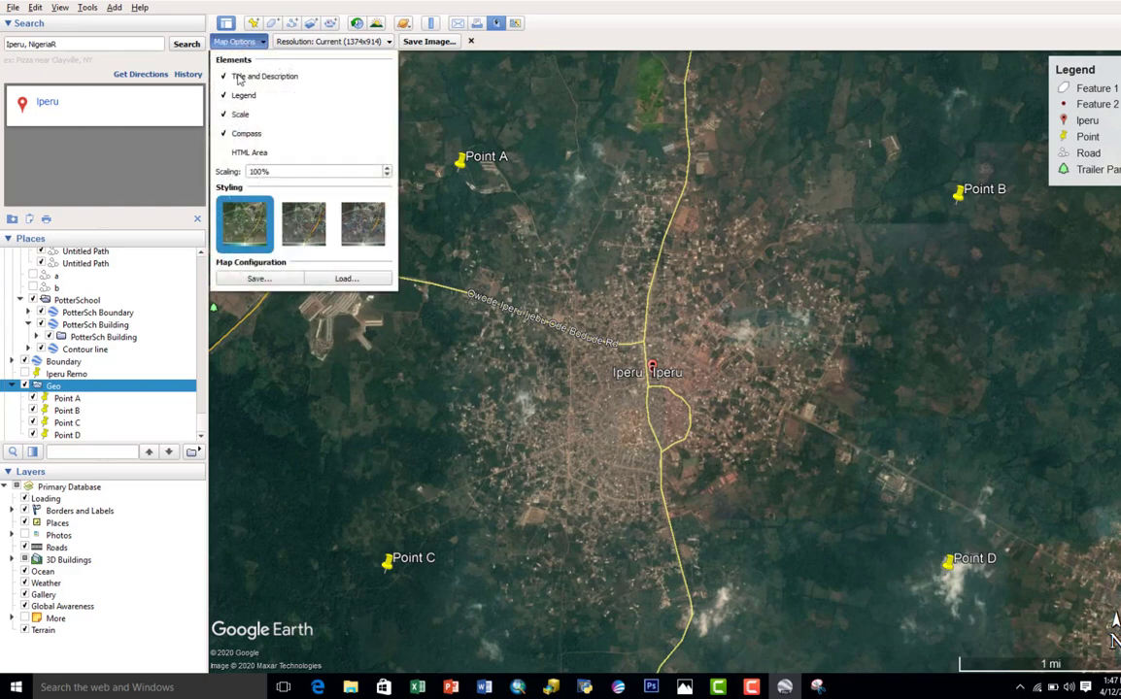
click(238, 77)
click(238, 95)
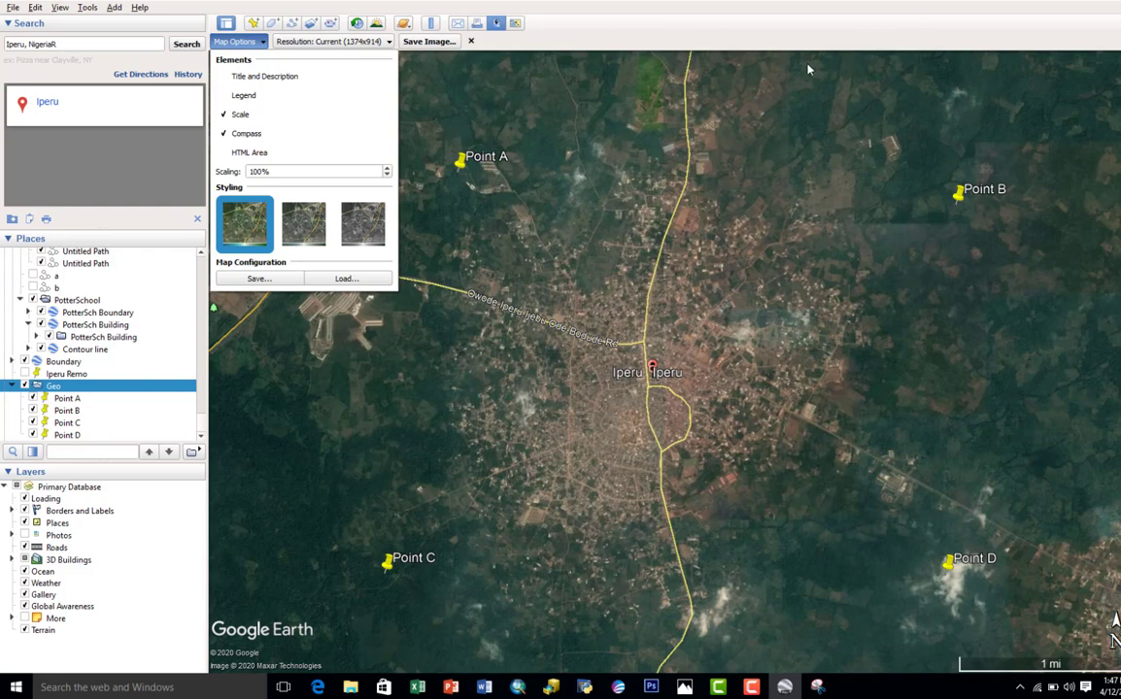
click(674, 51)
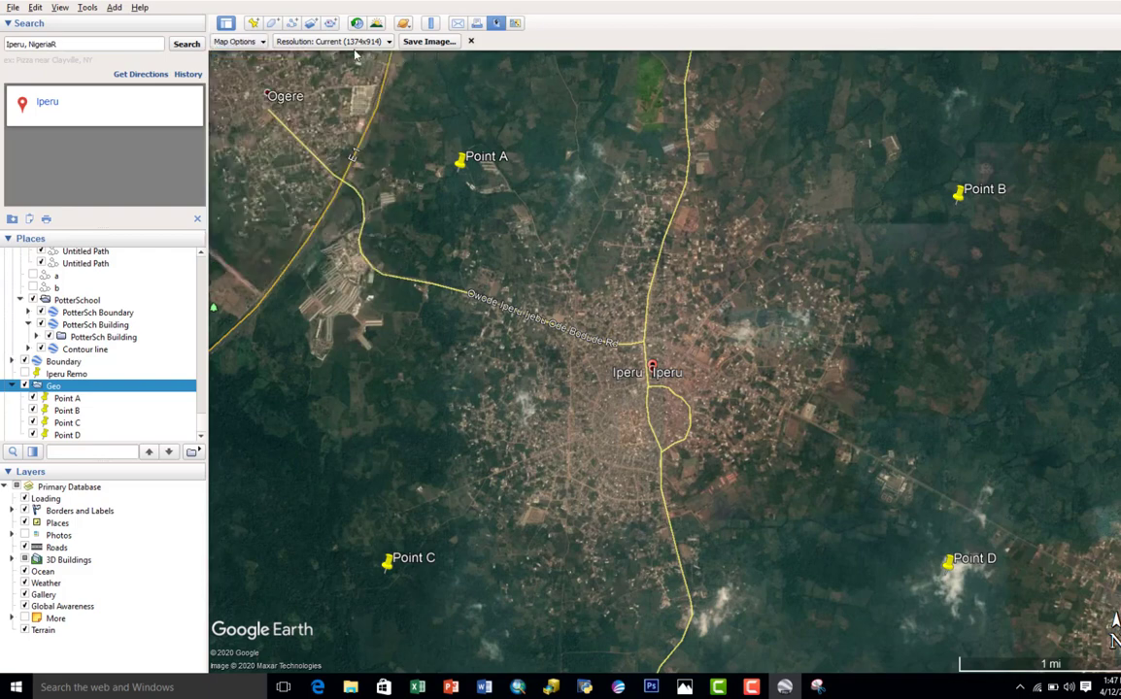
Step: Set the output image resolution to Maximum (4800x3193)
click(320, 42)
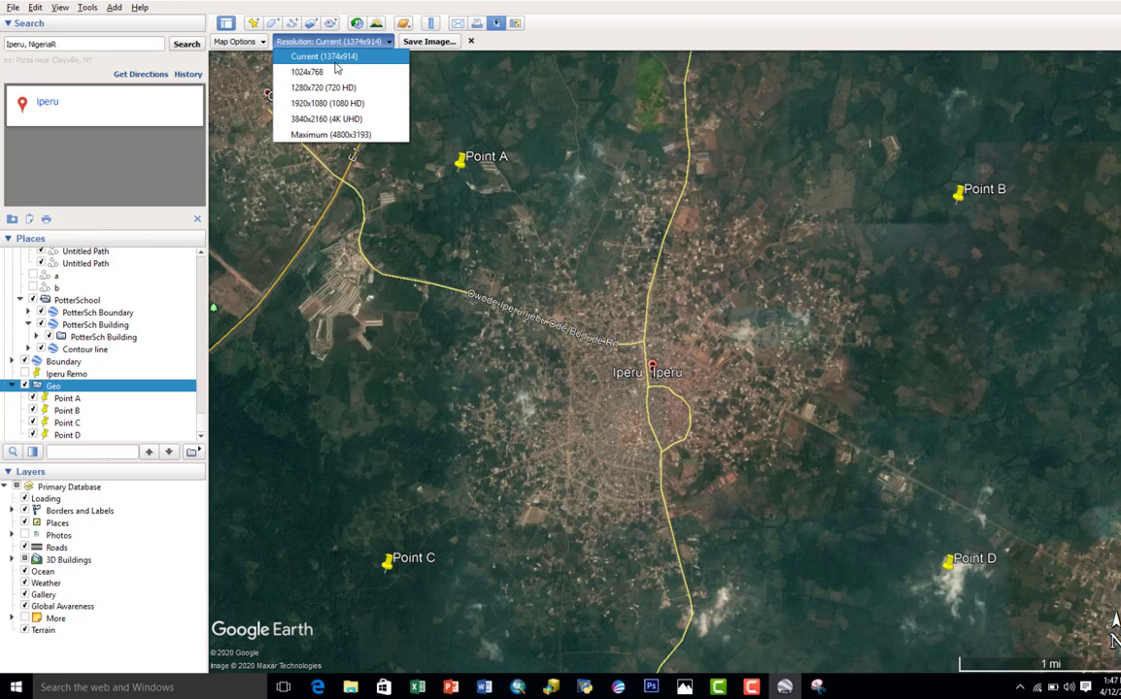
click(552, 41)
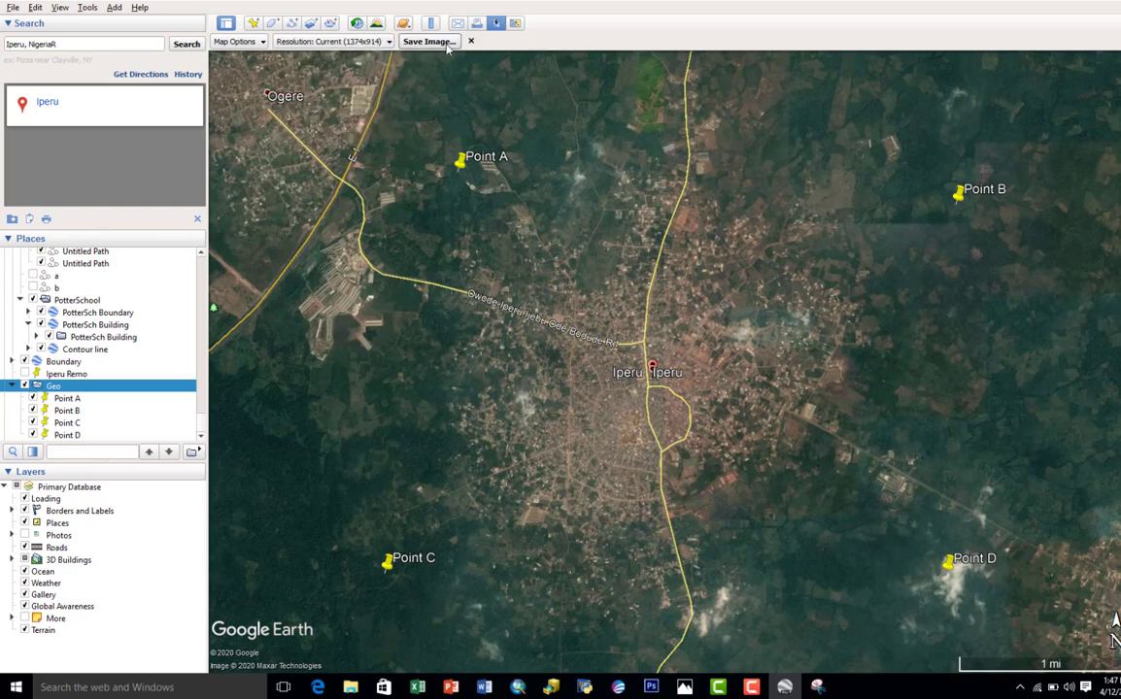
click(332, 41)
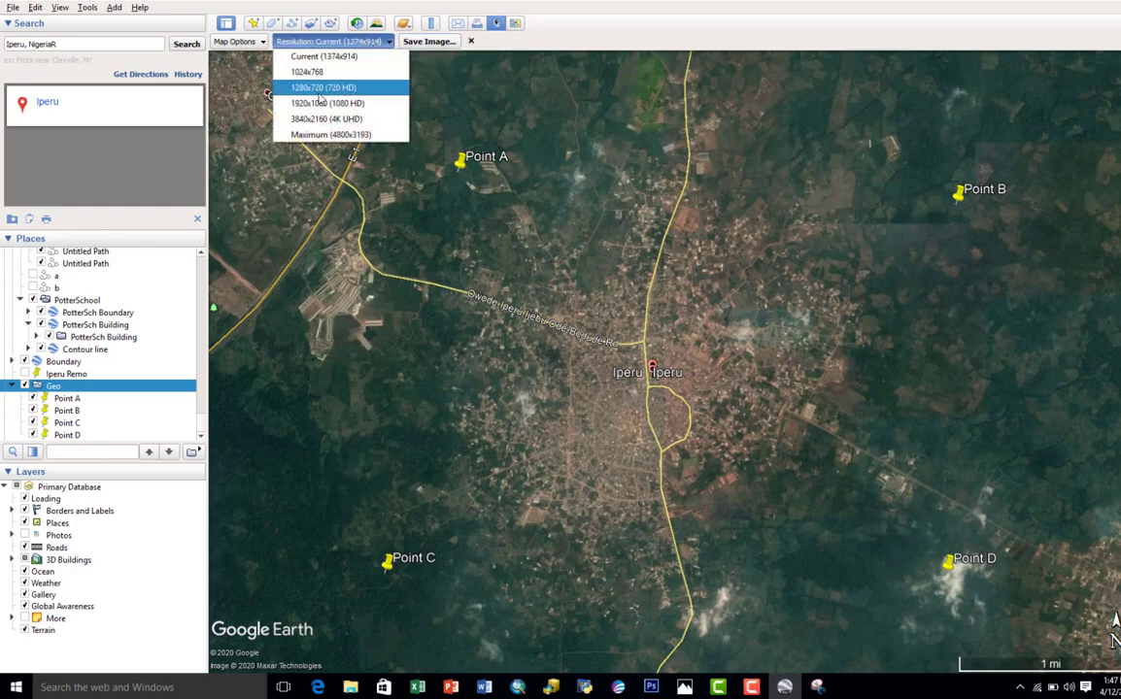
click(324, 135)
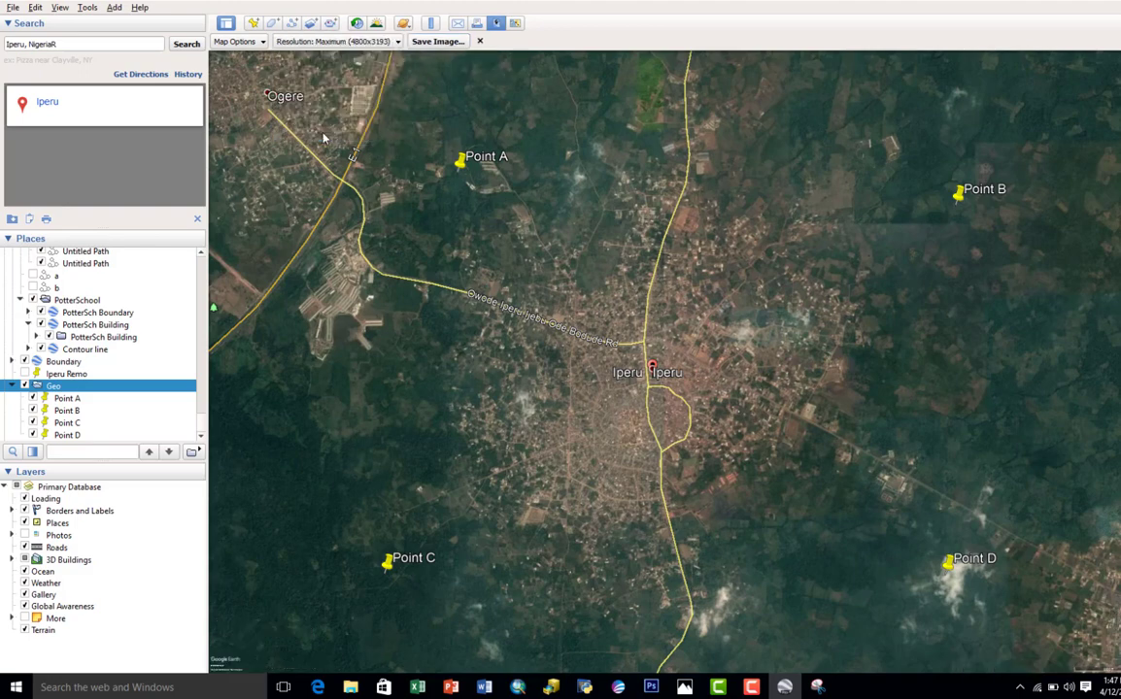
Step: Save the map image to the Desktop as a JPEG named Iperu Imagery High
click(438, 43)
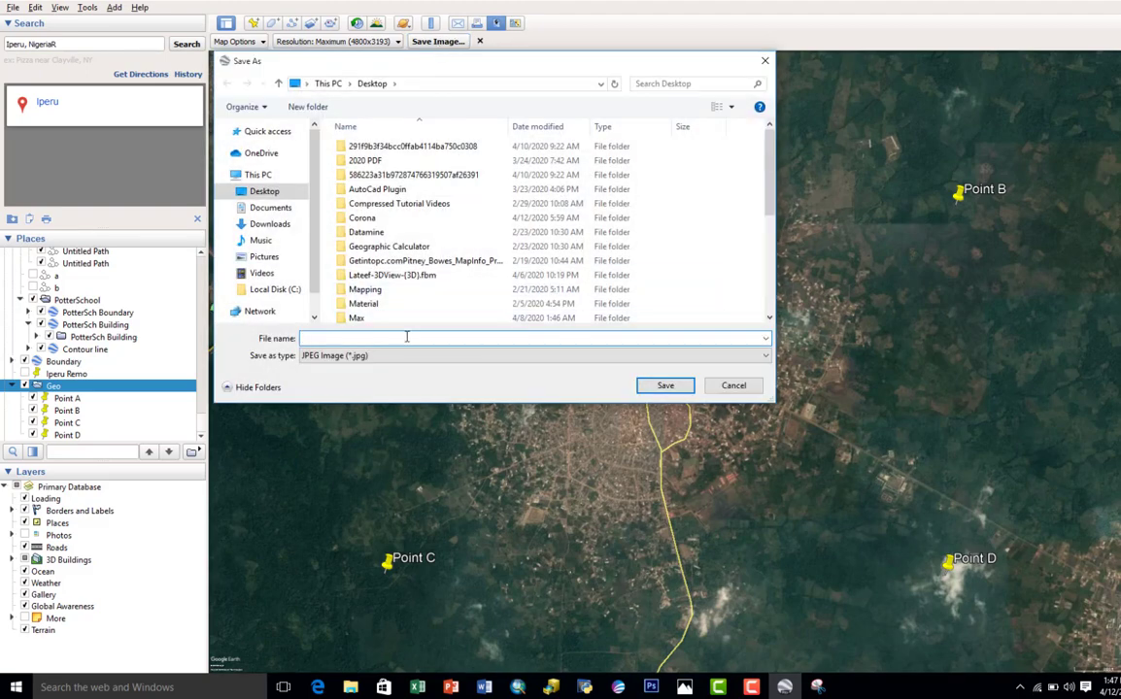
scroll(408, 308, down, 5)
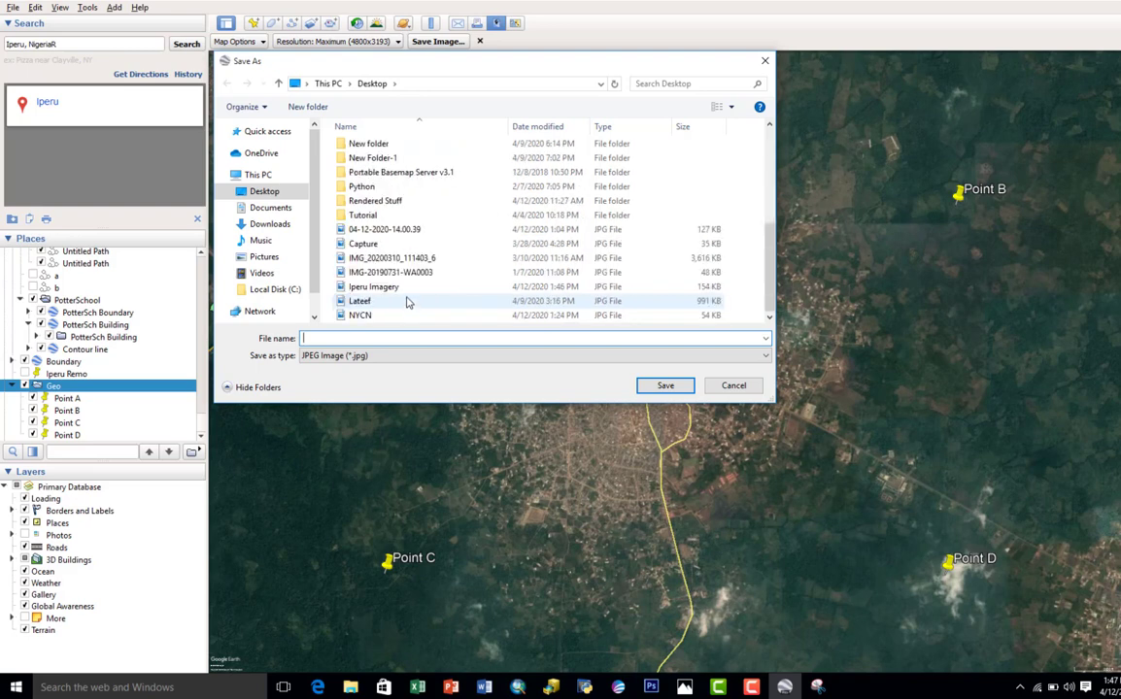
click(388, 288)
click(398, 338)
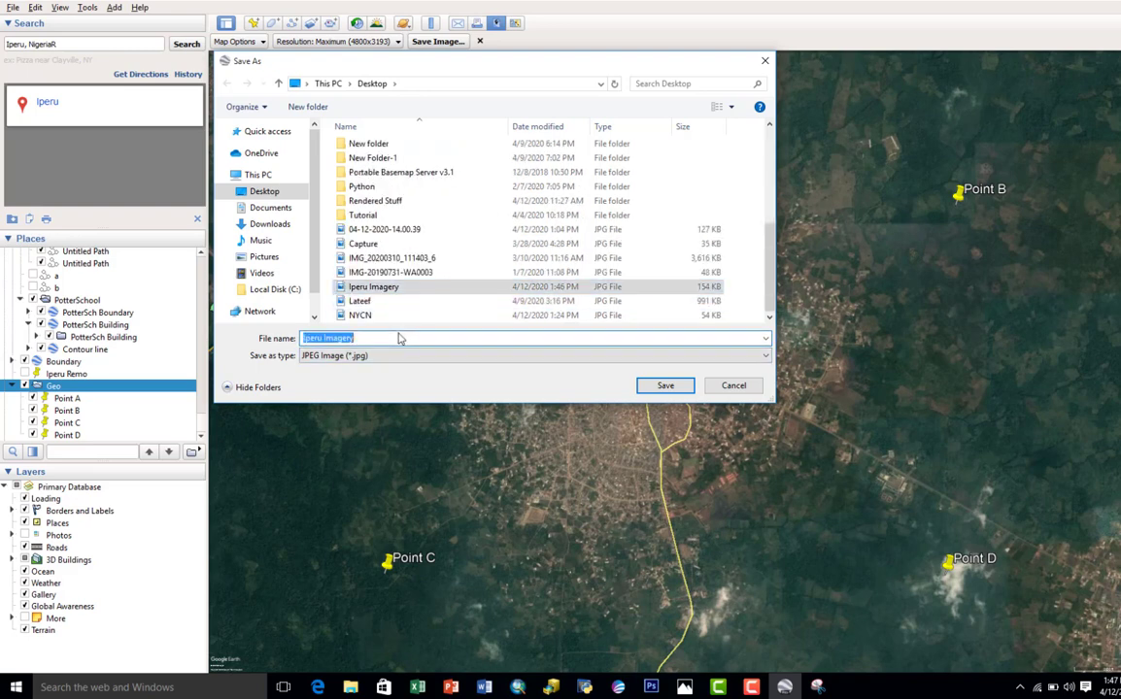
click(398, 338)
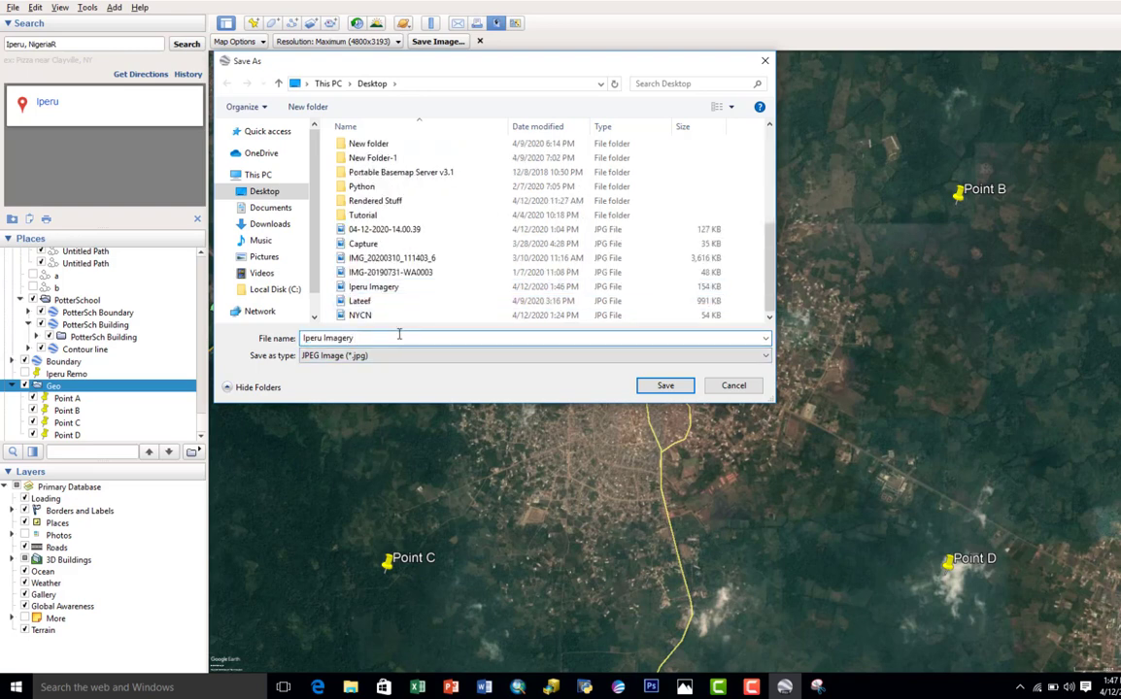
text(High)
click(663, 384)
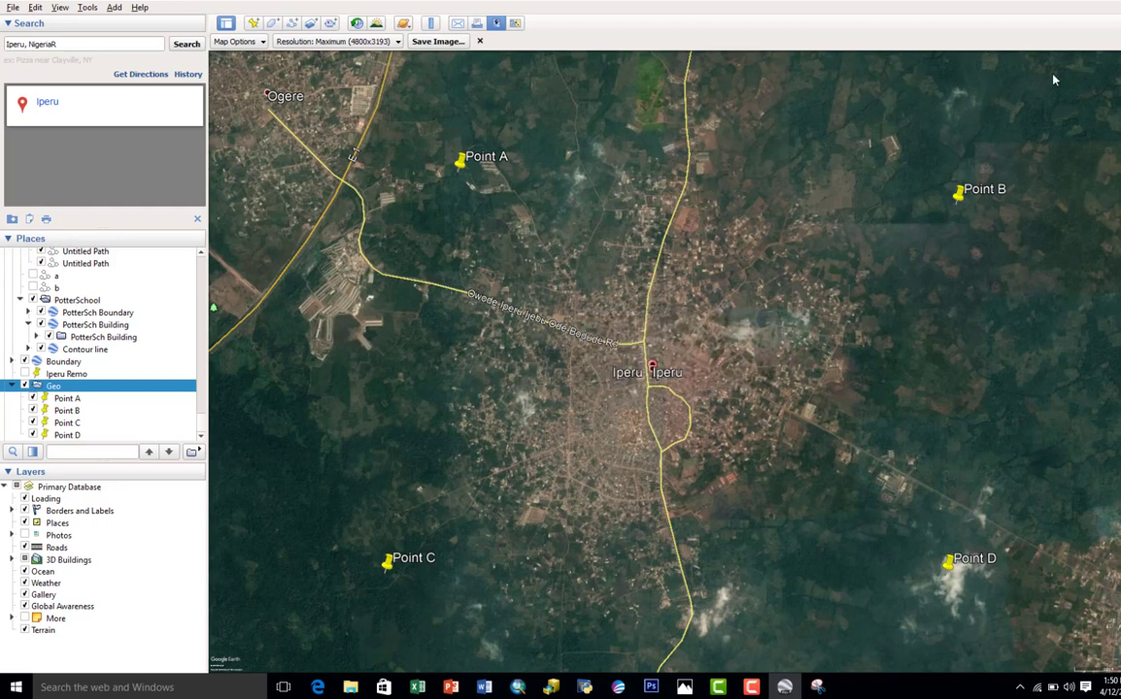
Step: Switch to the Windows desktop and move the Iperu Imagery High, Iperu Imagery and Geo files into its open area
click(1069, 2)
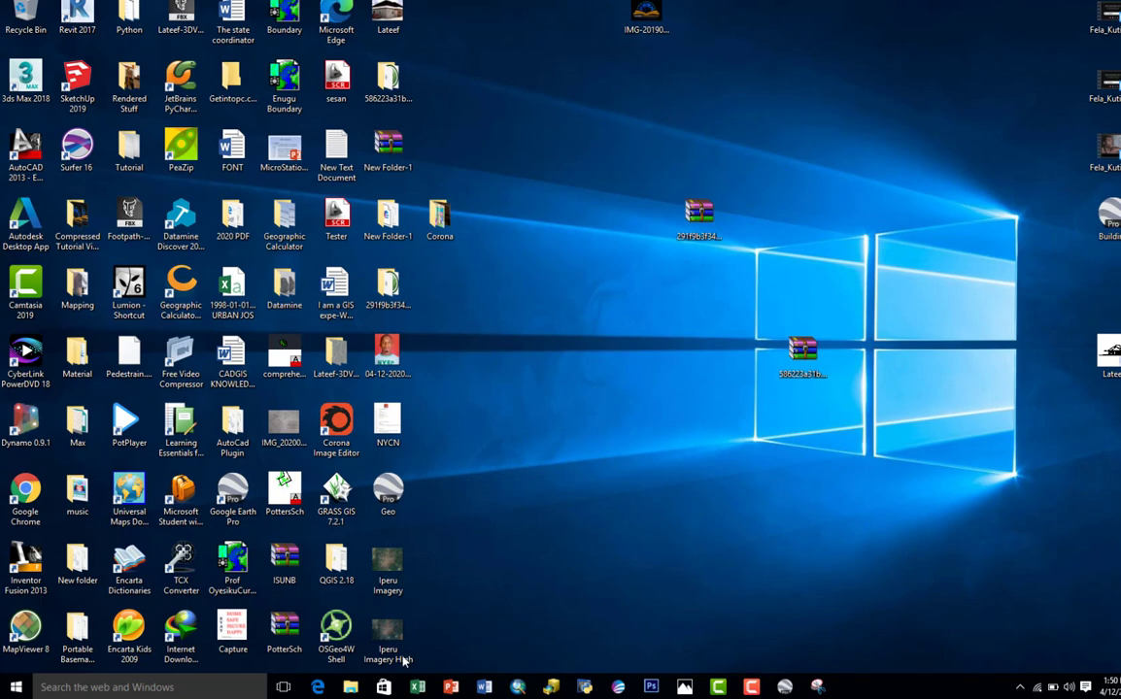
drag(391, 648, 597, 439)
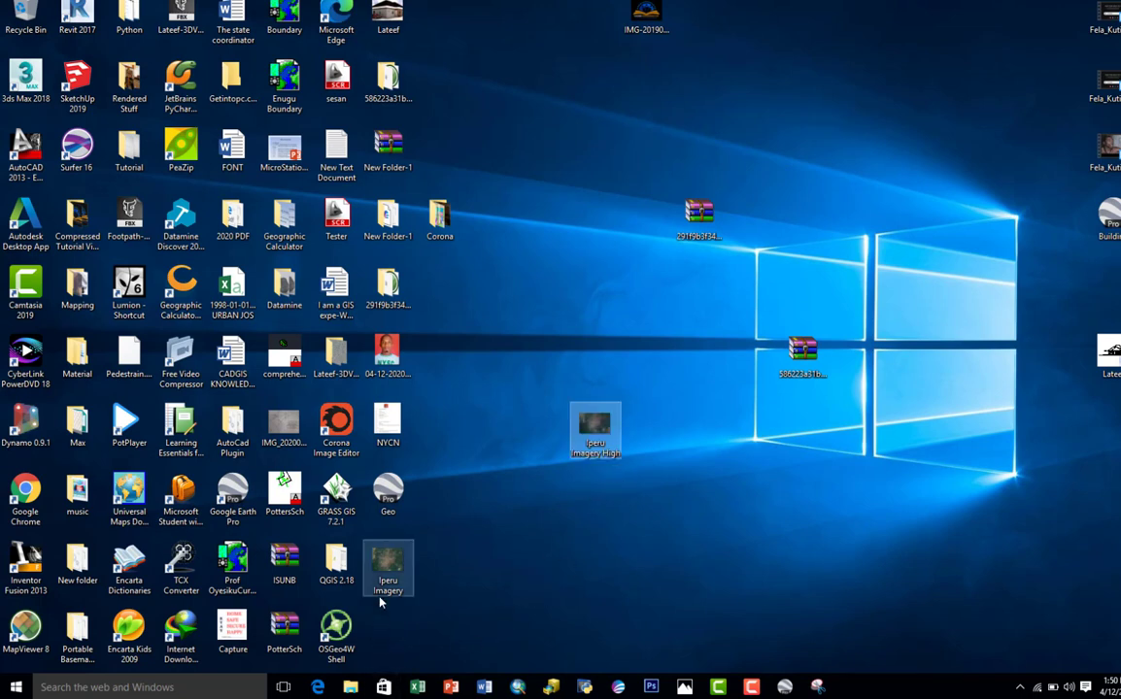
drag(388, 572, 699, 569)
drag(396, 520, 536, 352)
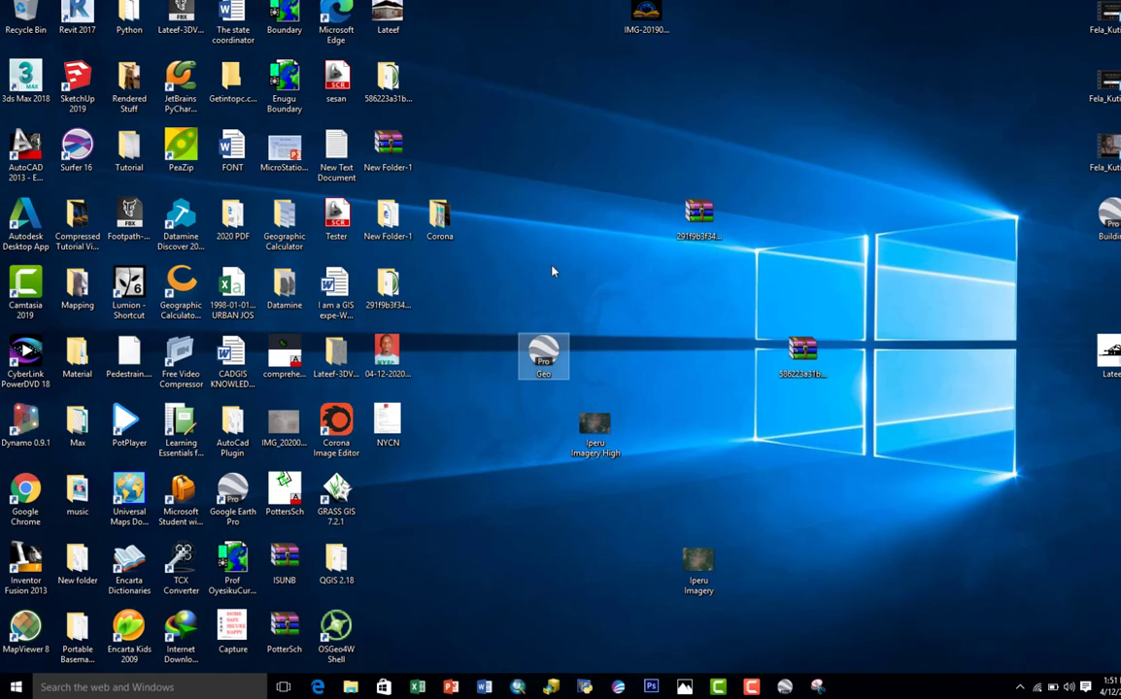
right_click(556, 158)
click(591, 201)
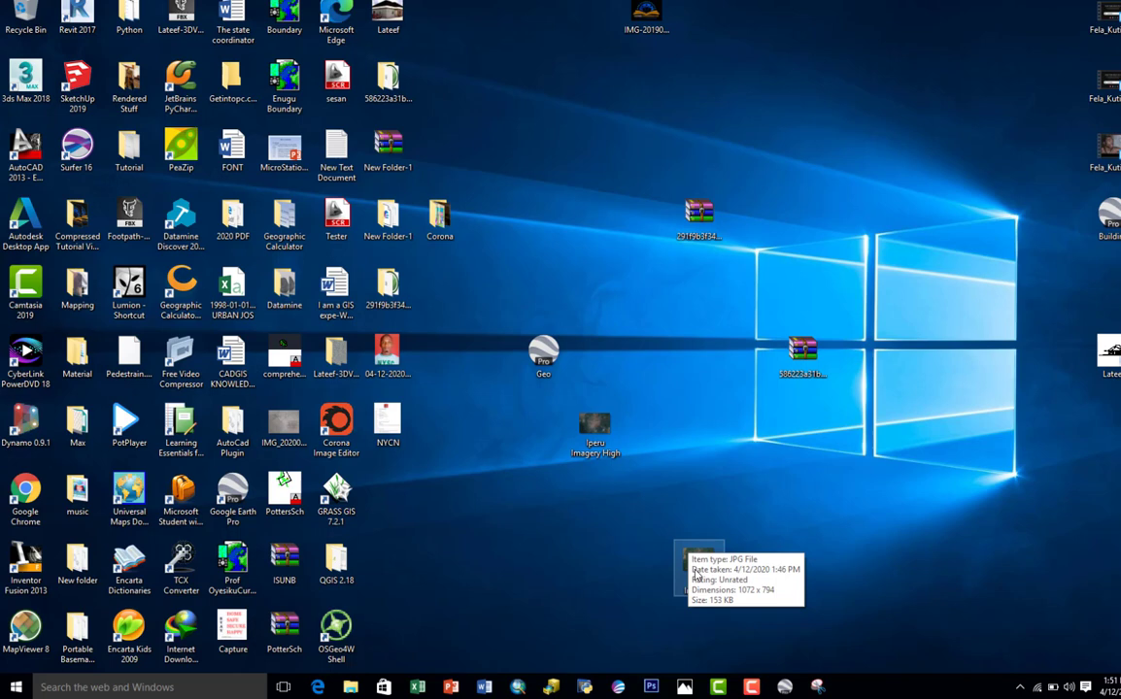
right_click(643, 295)
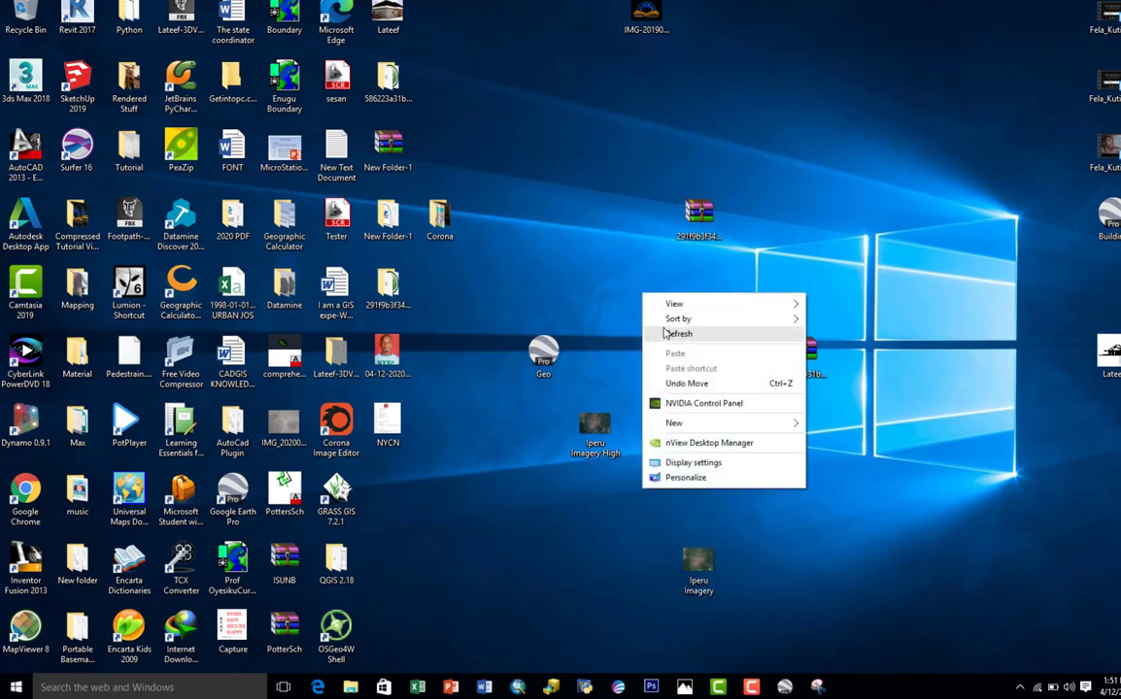
Step: Create a new folder named Geo in the open area of the Windows desktop
mouse_move(646, 425)
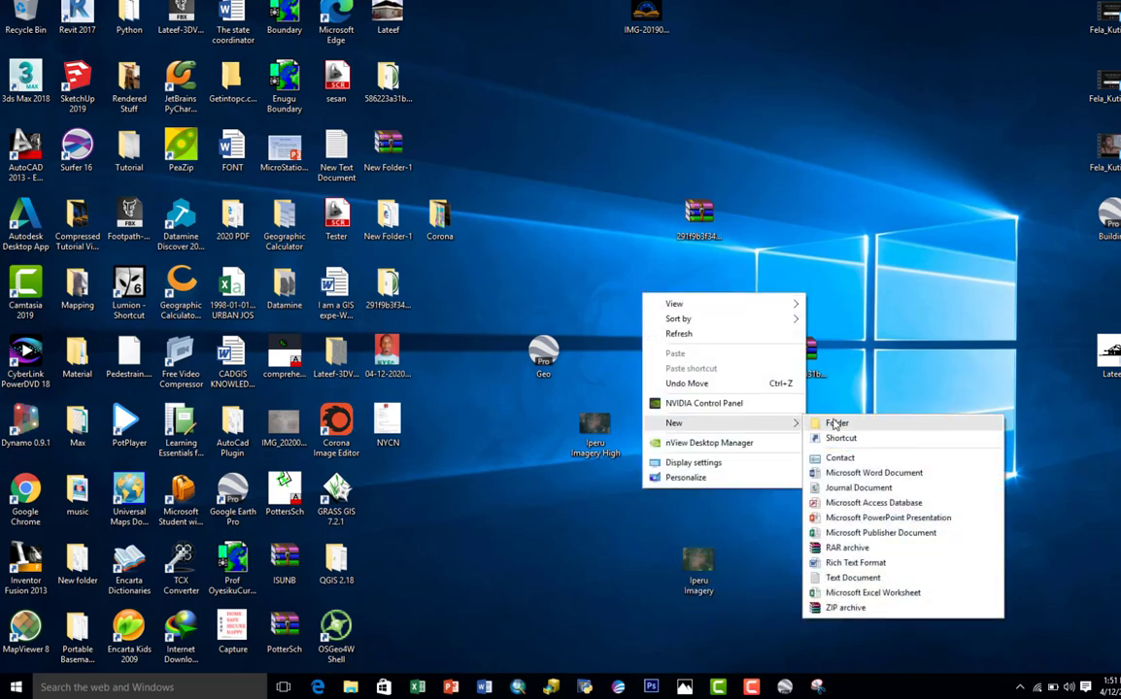
click(834, 425)
text(Geo)
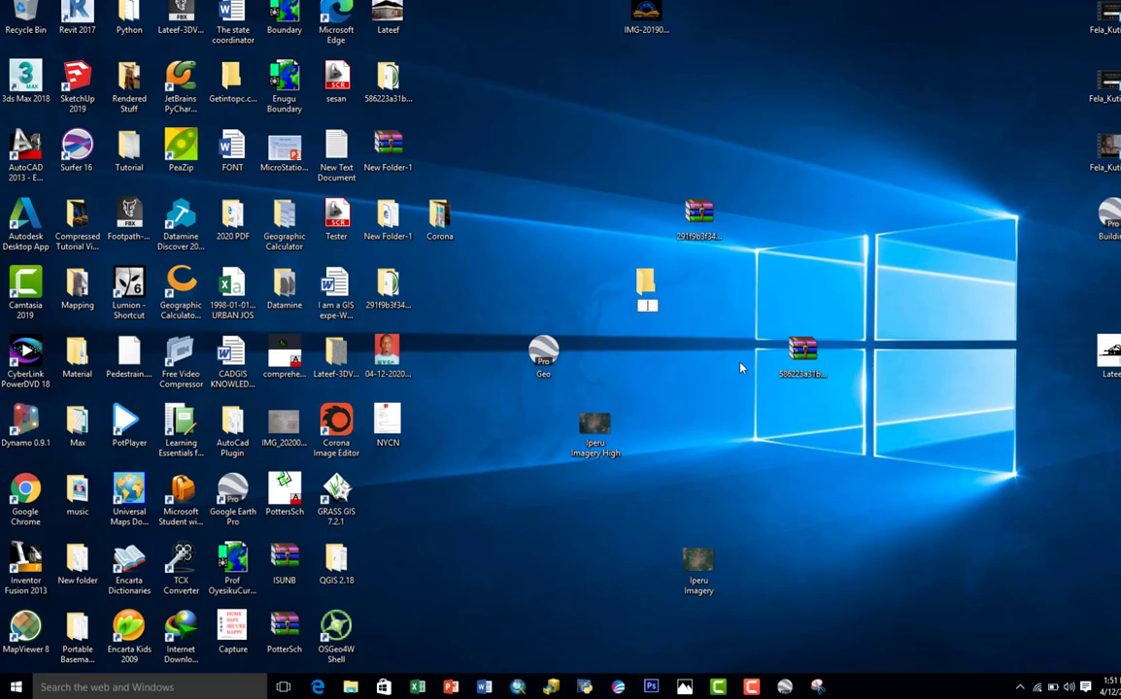
click(815, 272)
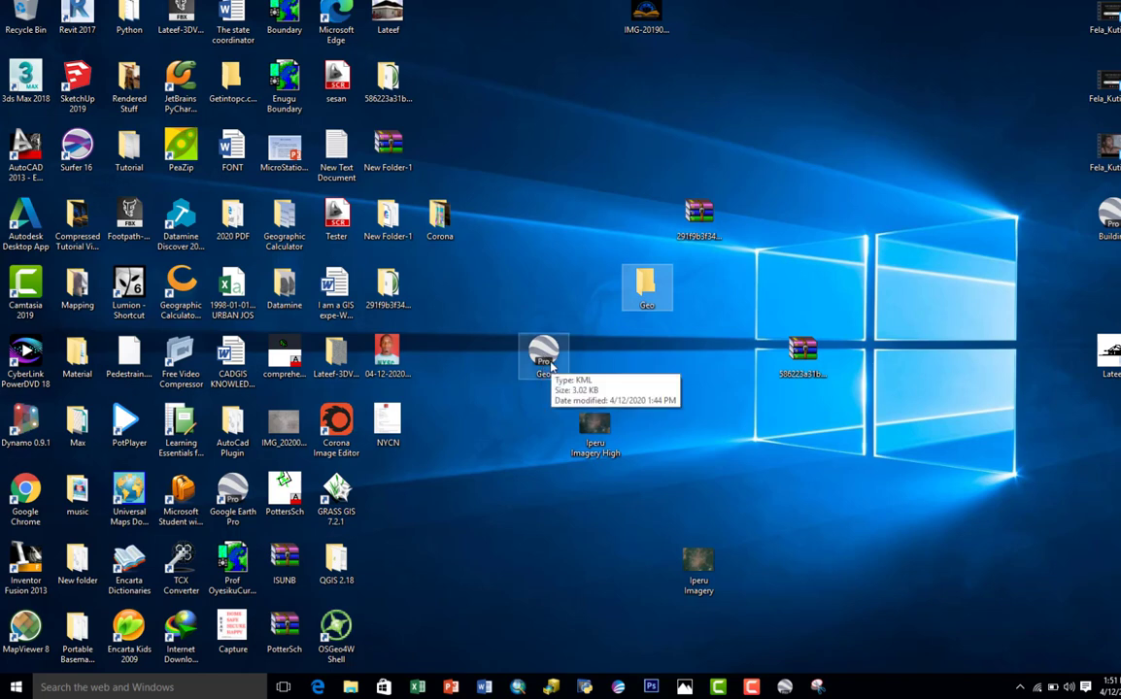
Step: Move the Geo KML file and the Iperu Imagery High image into the Geo folder
drag(551, 365, 655, 292)
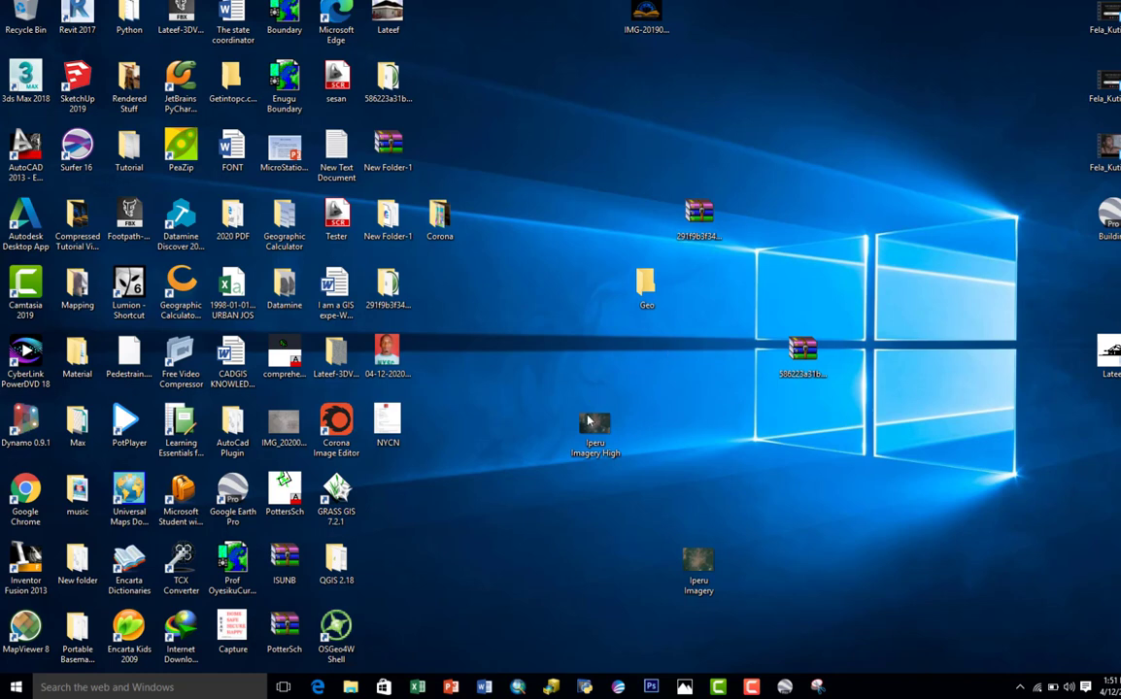
drag(594, 428, 643, 439)
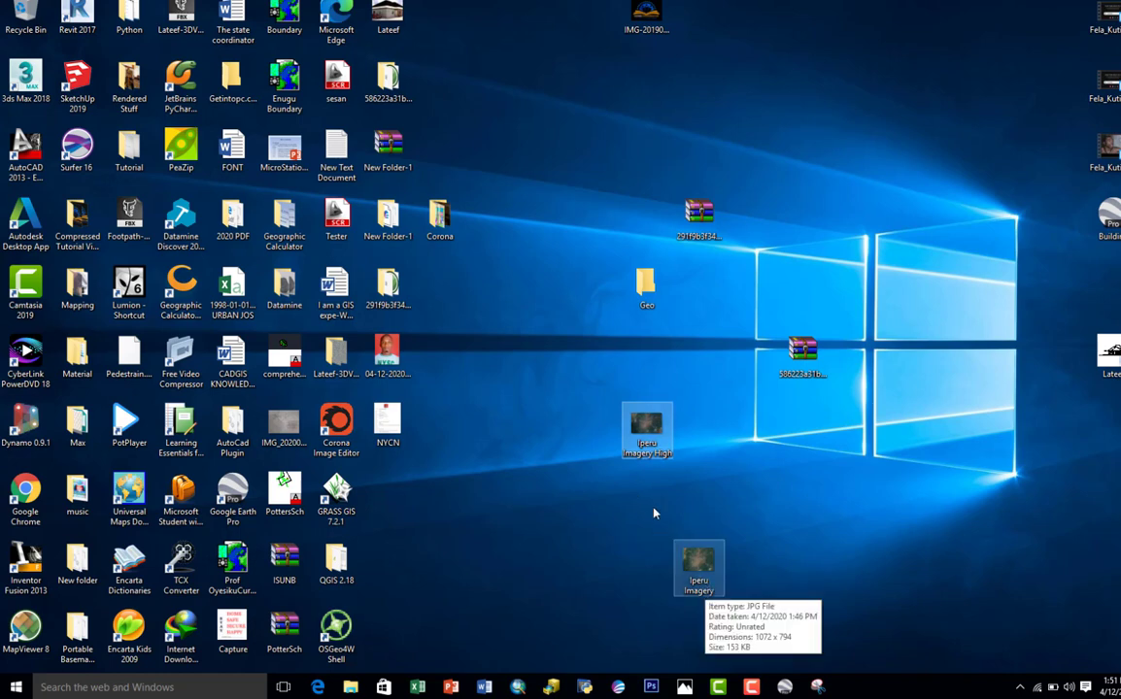
drag(645, 454, 648, 307)
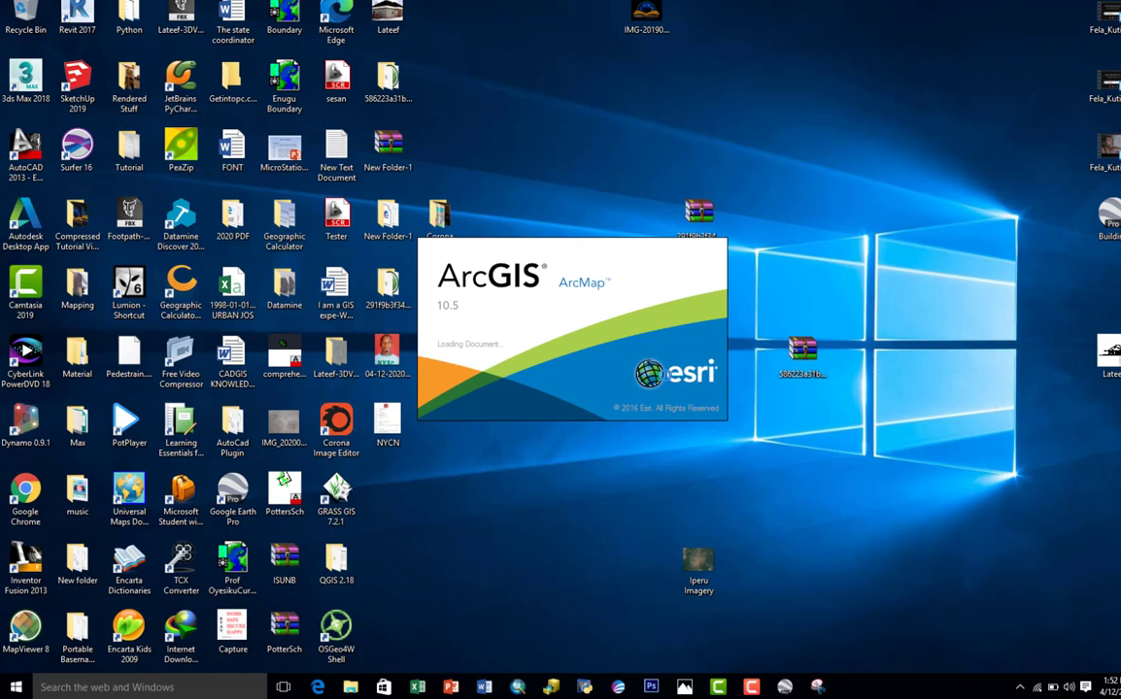
Step: Switch to ArcMap and dismiss the Getting Started dialog to work in a blank map
mouse_move(821, 687)
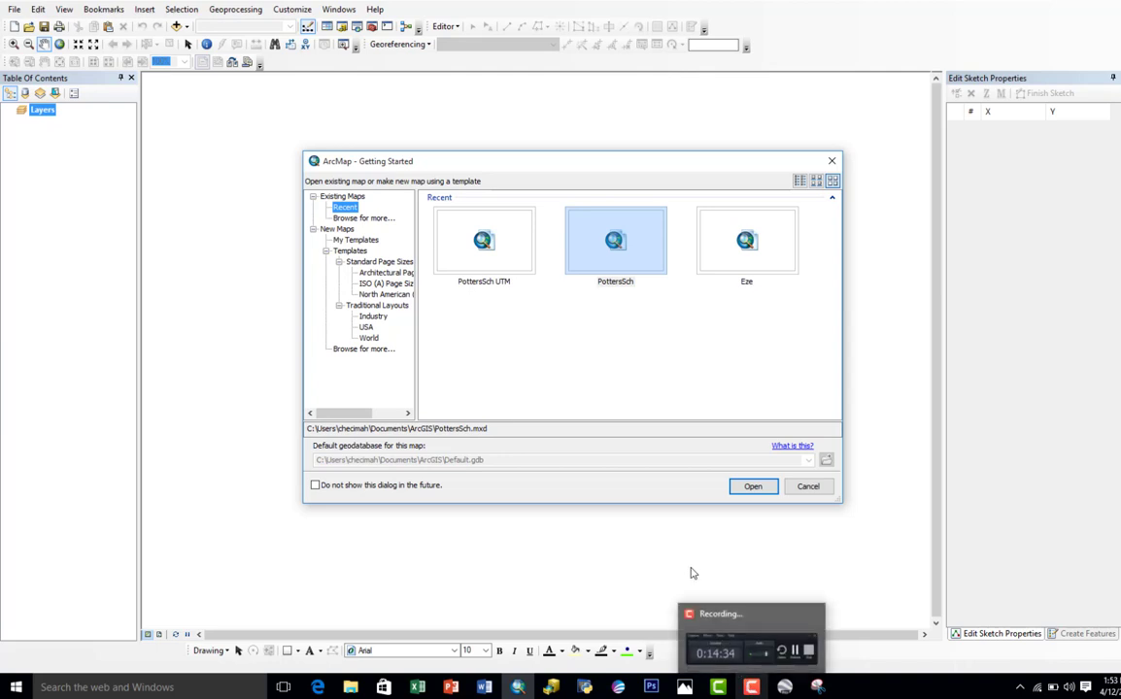
click(810, 489)
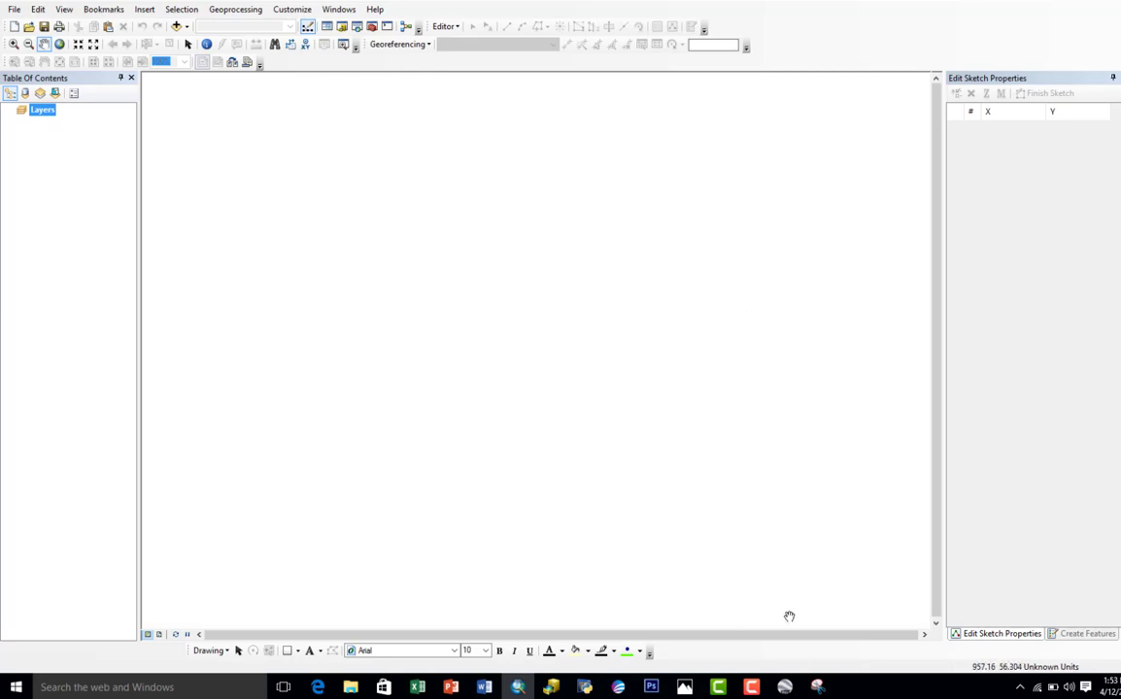
Step: Switch to Google Earth Pro and open its options to check the coordinate display format
click(784, 686)
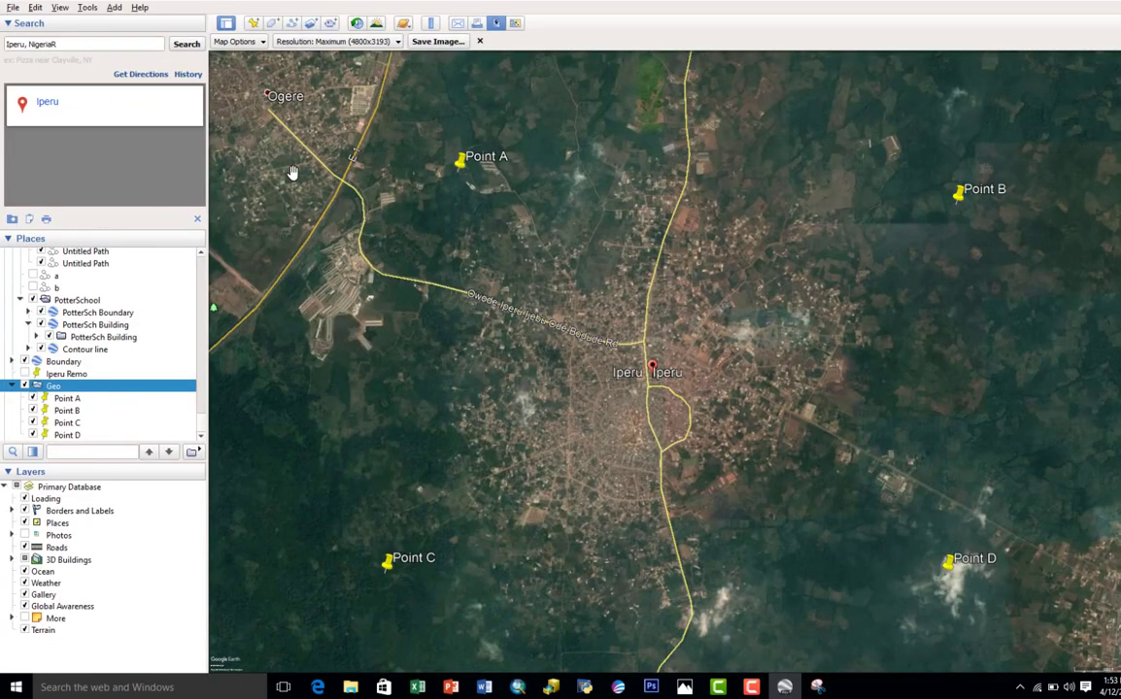
click(87, 8)
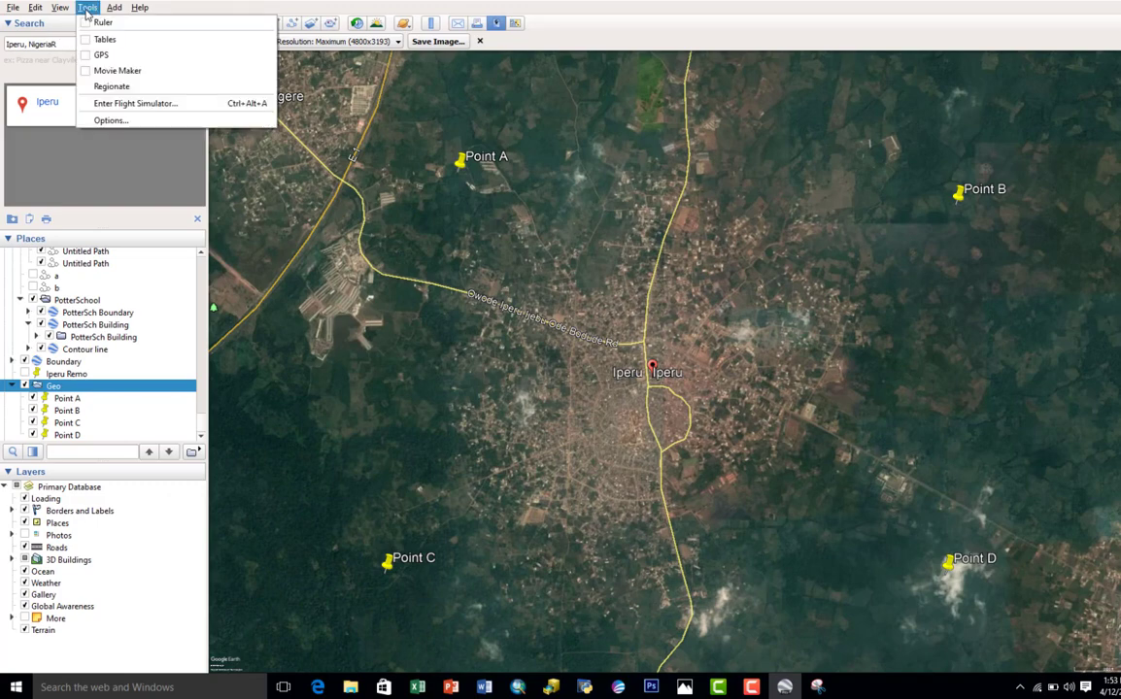
click(109, 121)
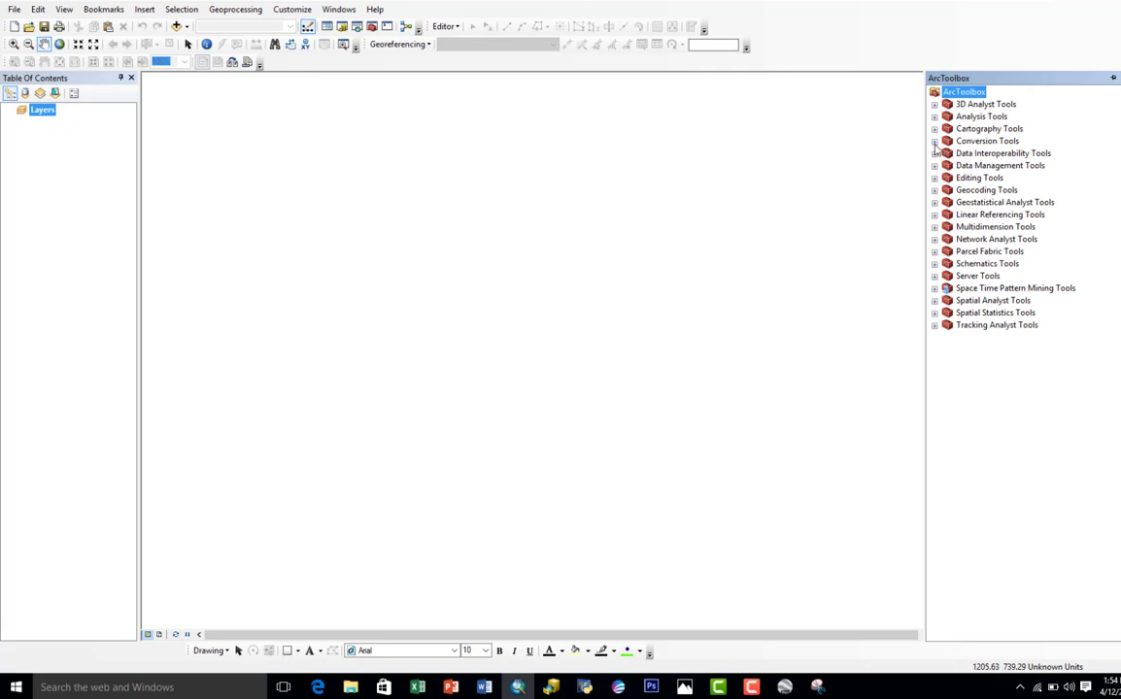
Step: Open the KML To Layer tool from the From KML conversion tools in ArcMap
click(934, 141)
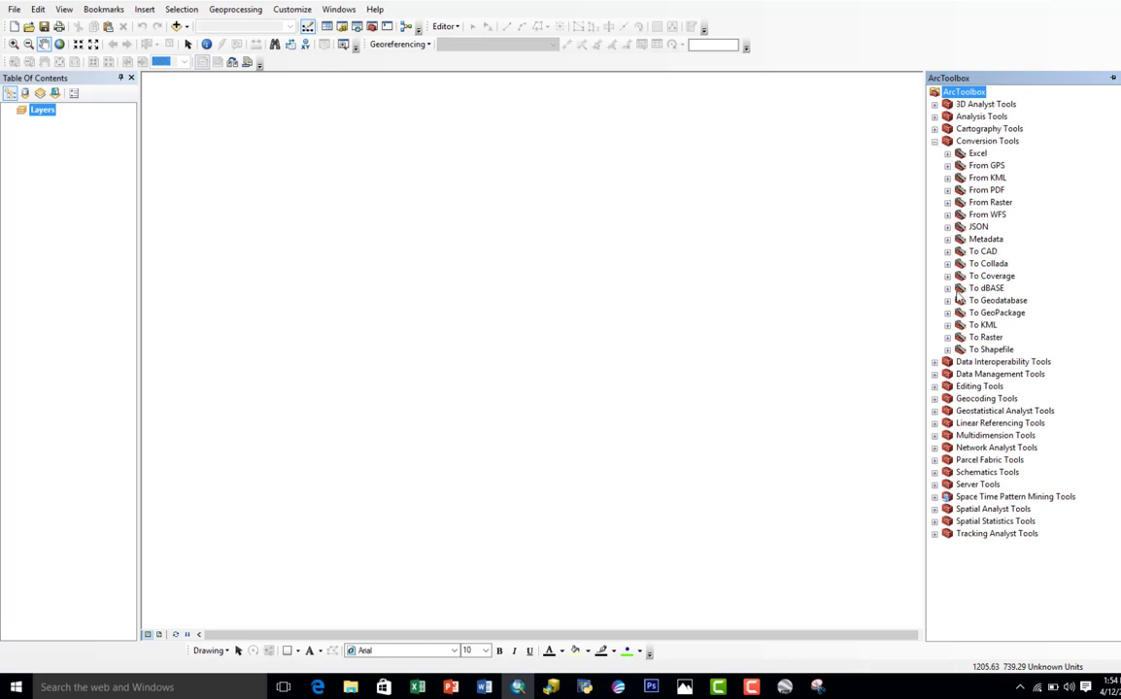
click(948, 178)
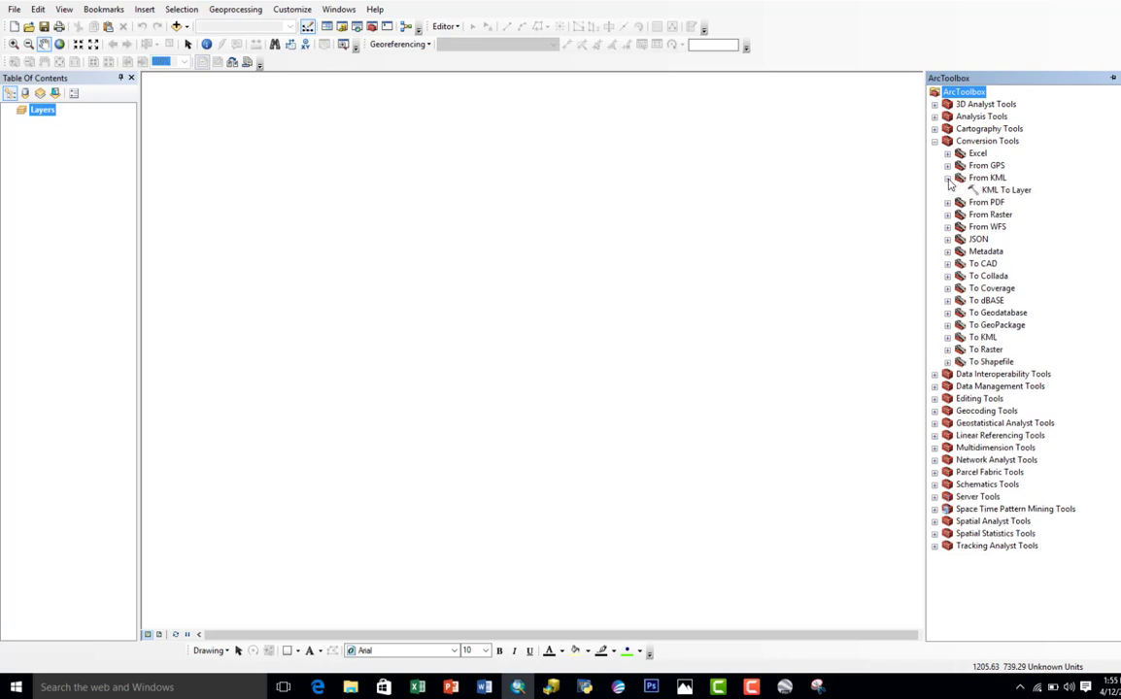
click(1002, 190)
double_click(1001, 189)
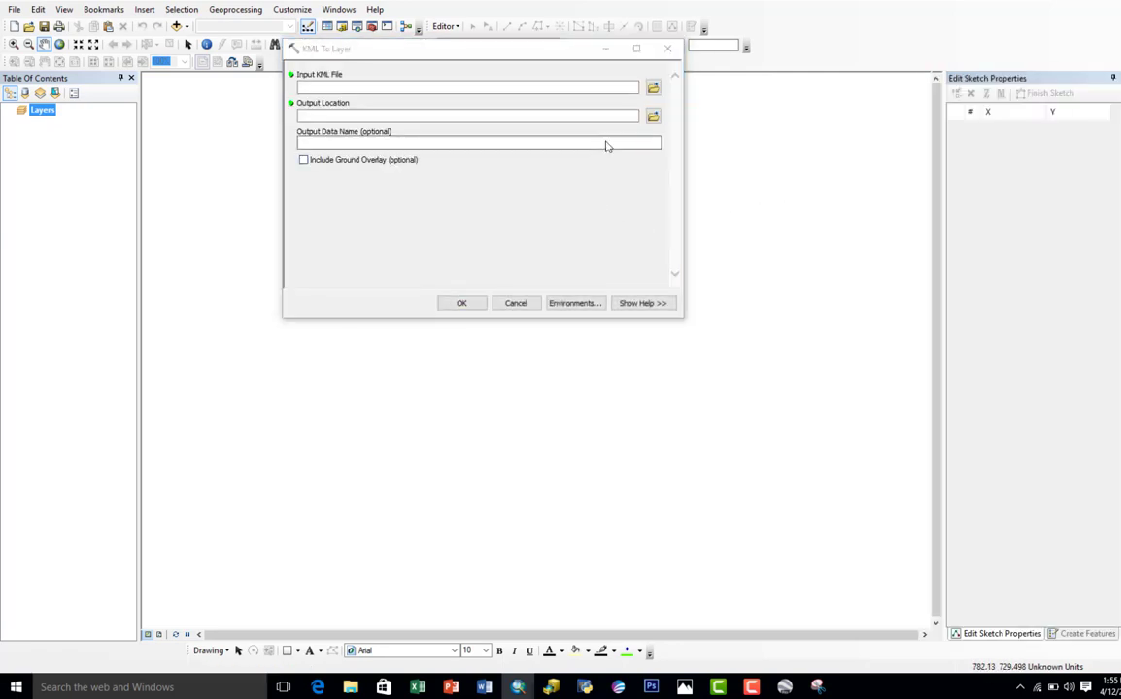
Step: Convert Geo.kml from the desktop's Geo folder into a layer named Geo, with Documents\ArcGIS as the output location
click(653, 90)
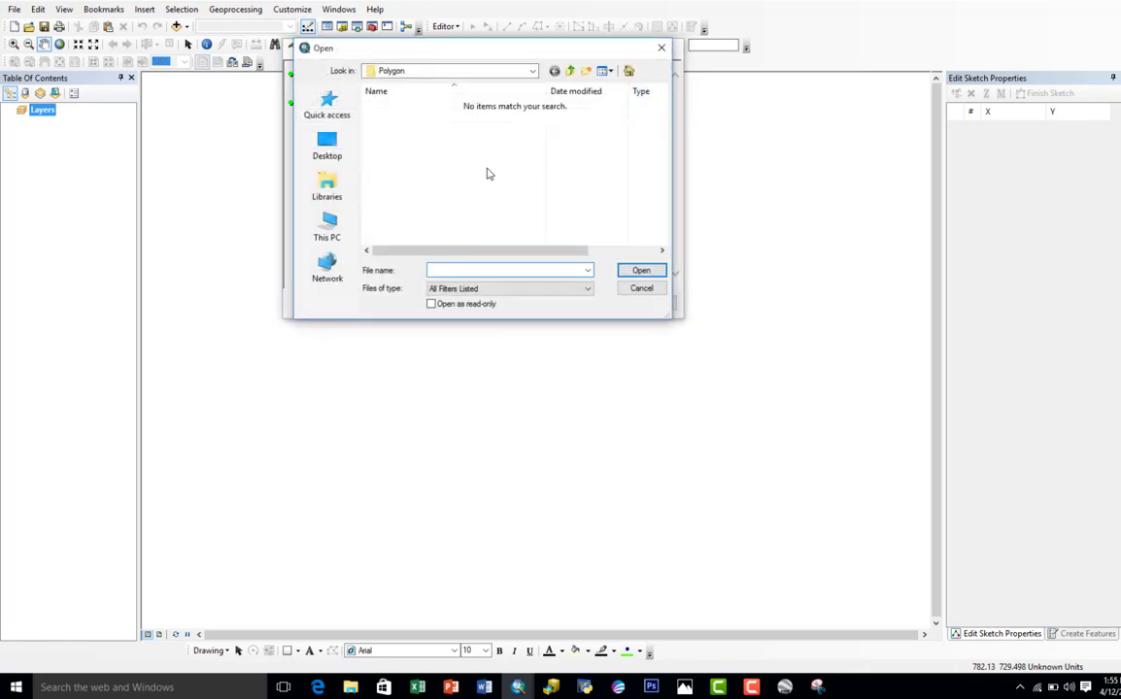
click(348, 158)
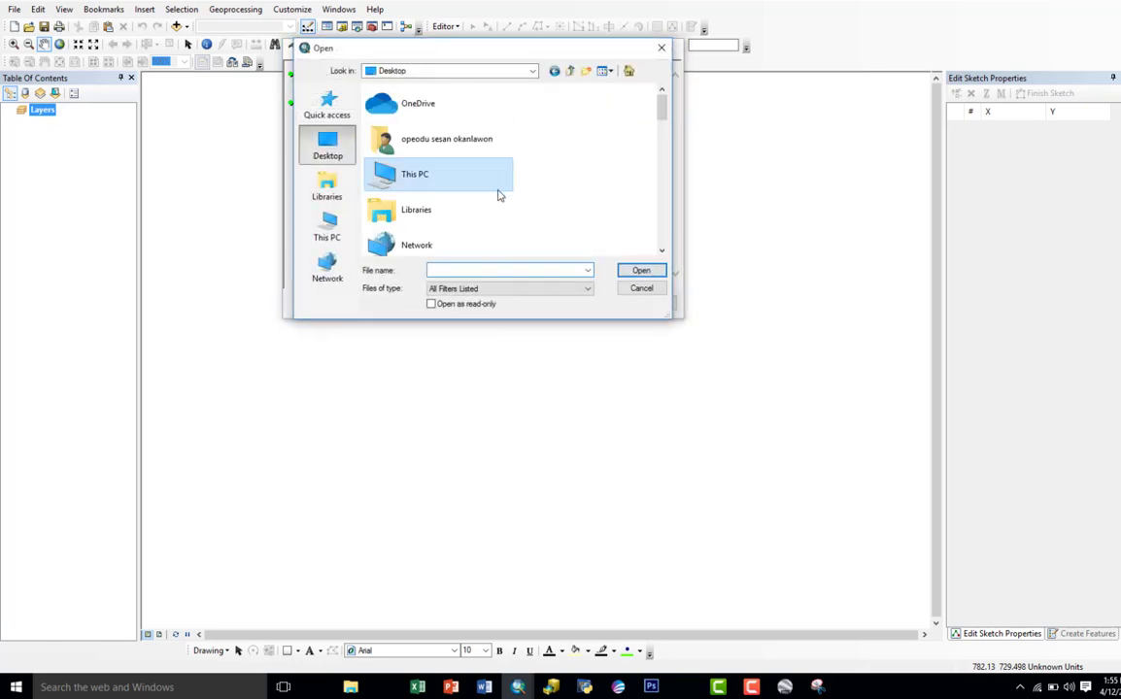
scroll(495, 224, down, 10)
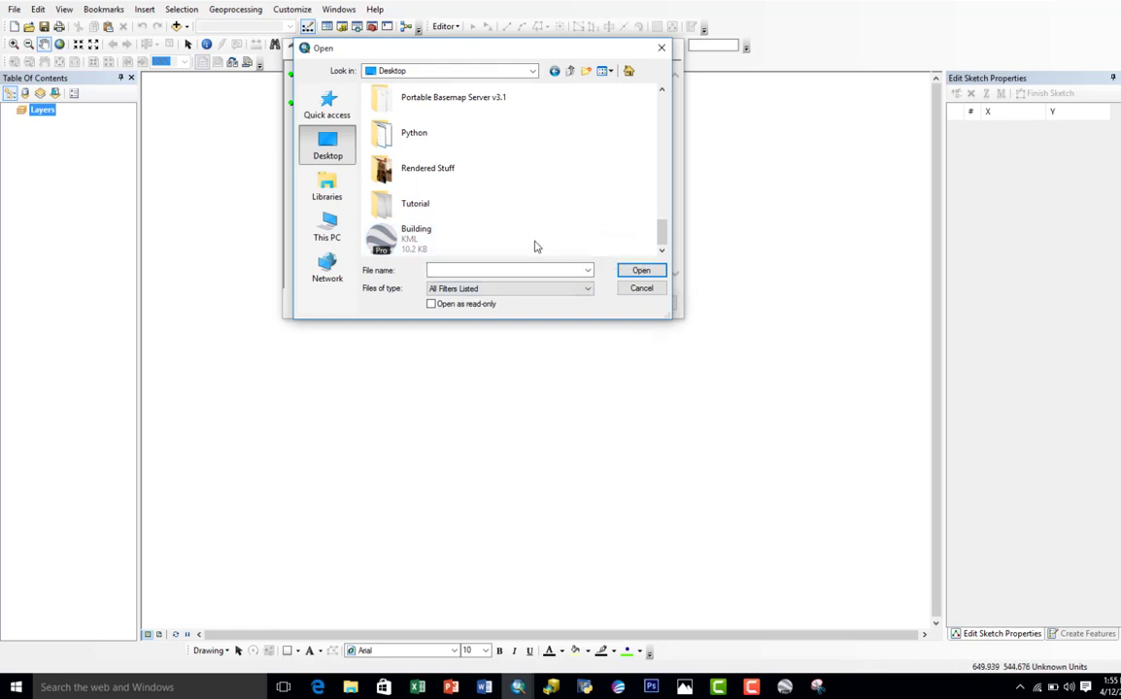
key(super+d)
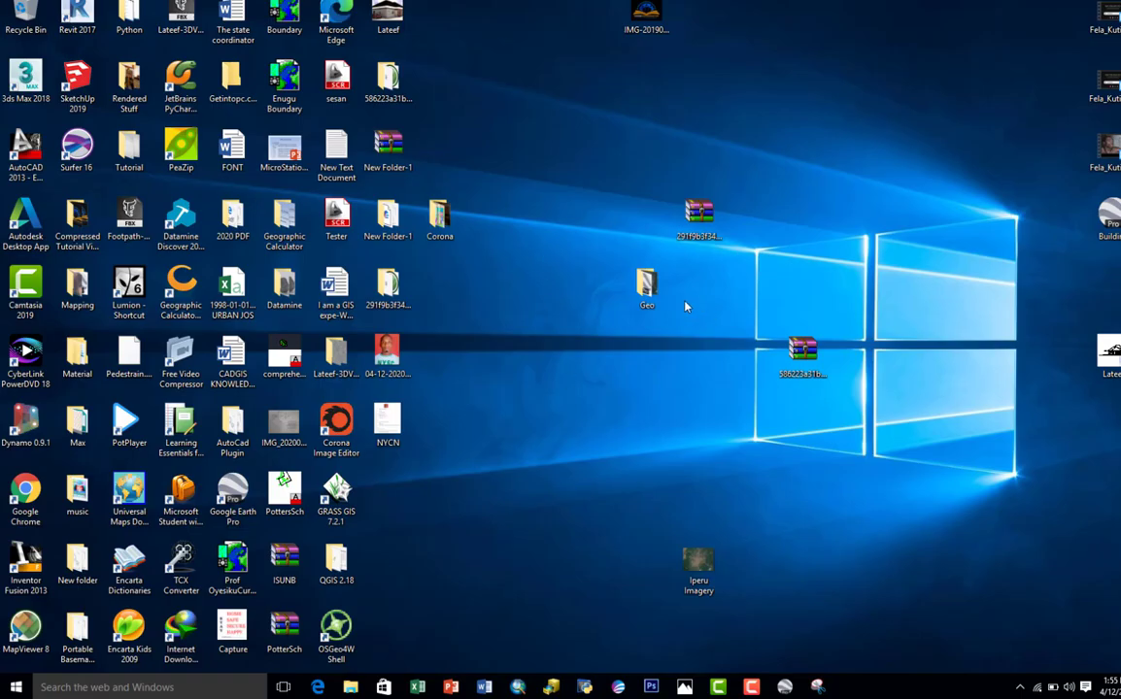
key(super+d)
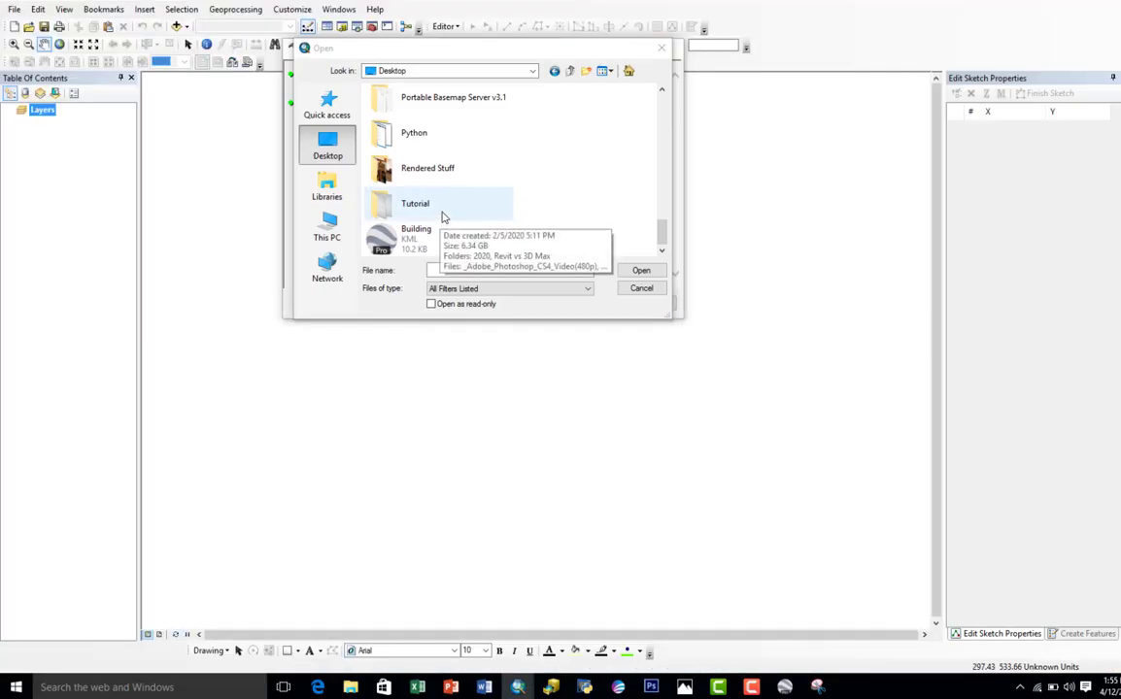
scroll(442, 216, up, 6)
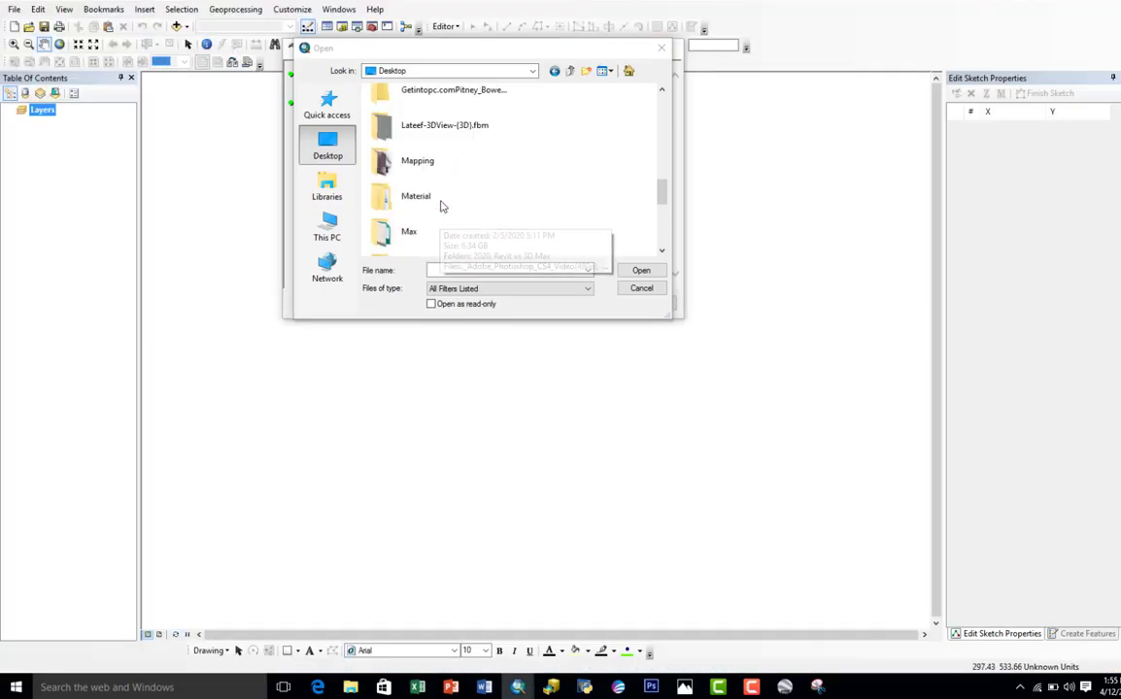
scroll(437, 197, up, 4)
scroll(430, 188, down, 7)
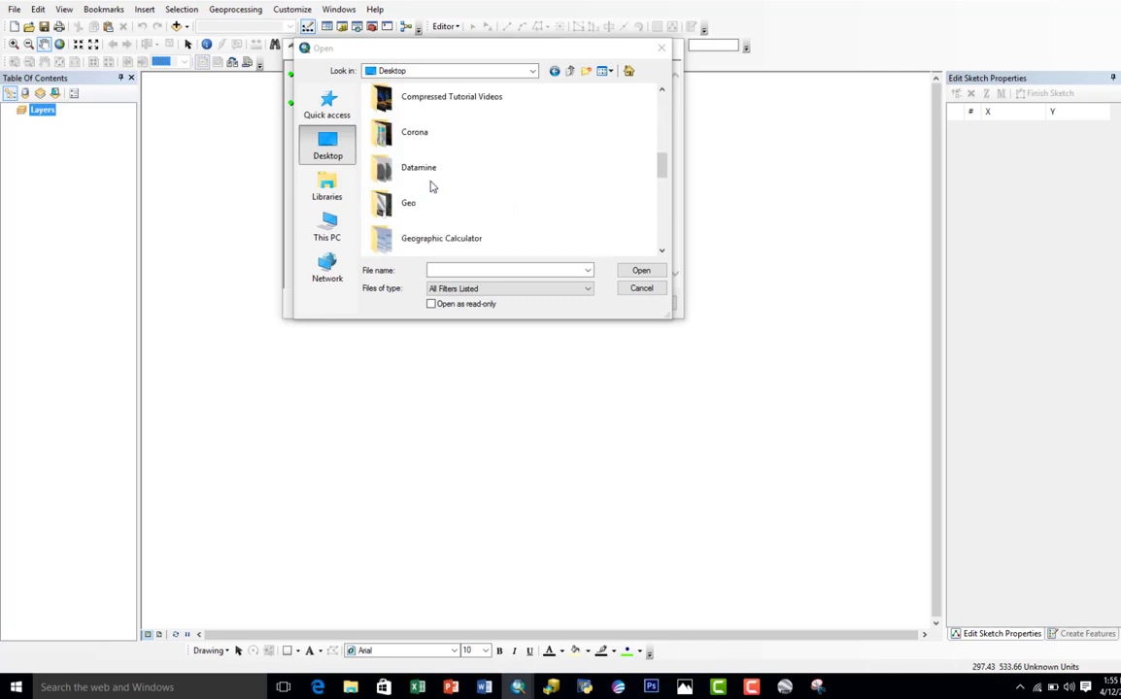
scroll(432, 175, up, 2)
double_click(426, 117)
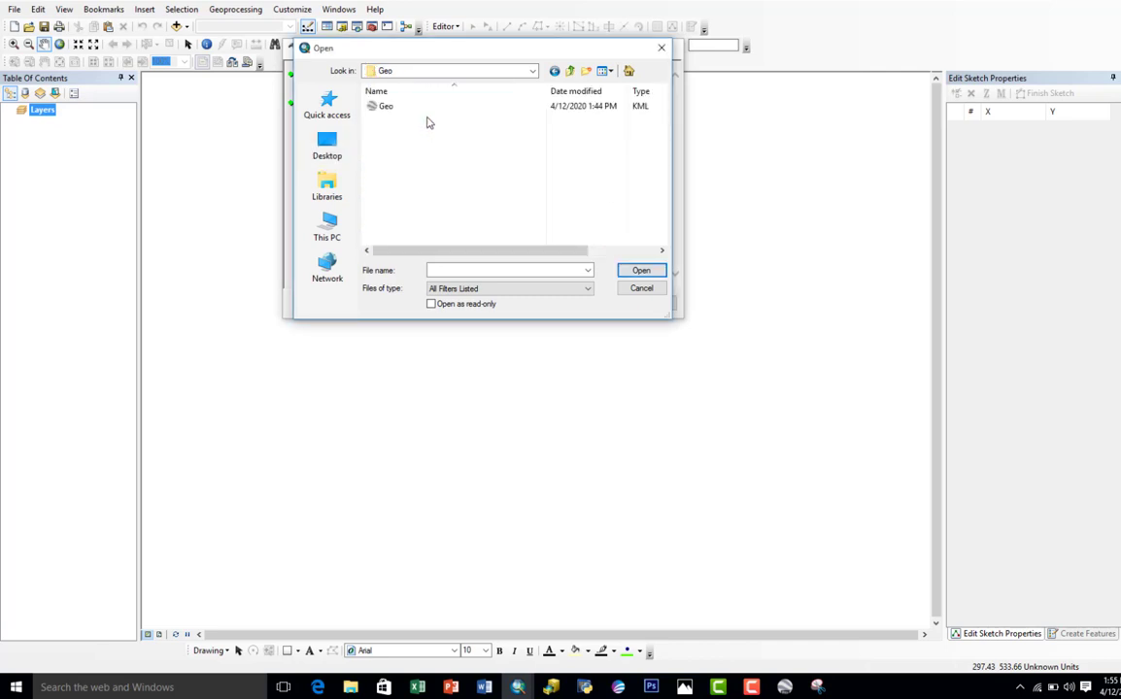
click(392, 113)
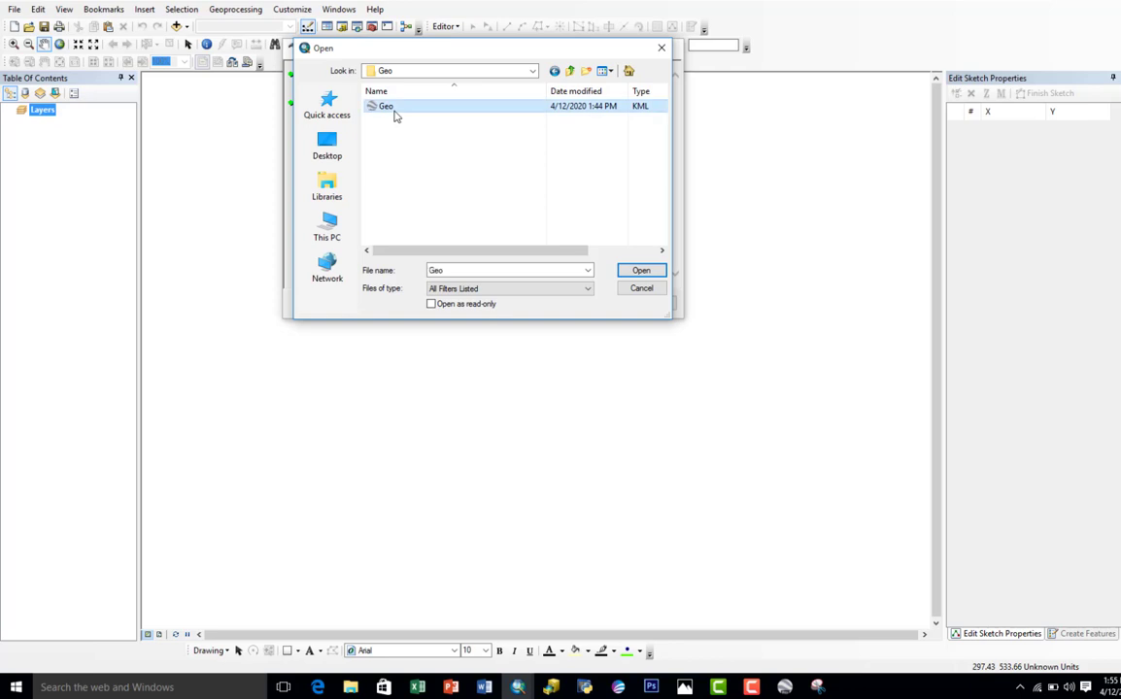
click(644, 273)
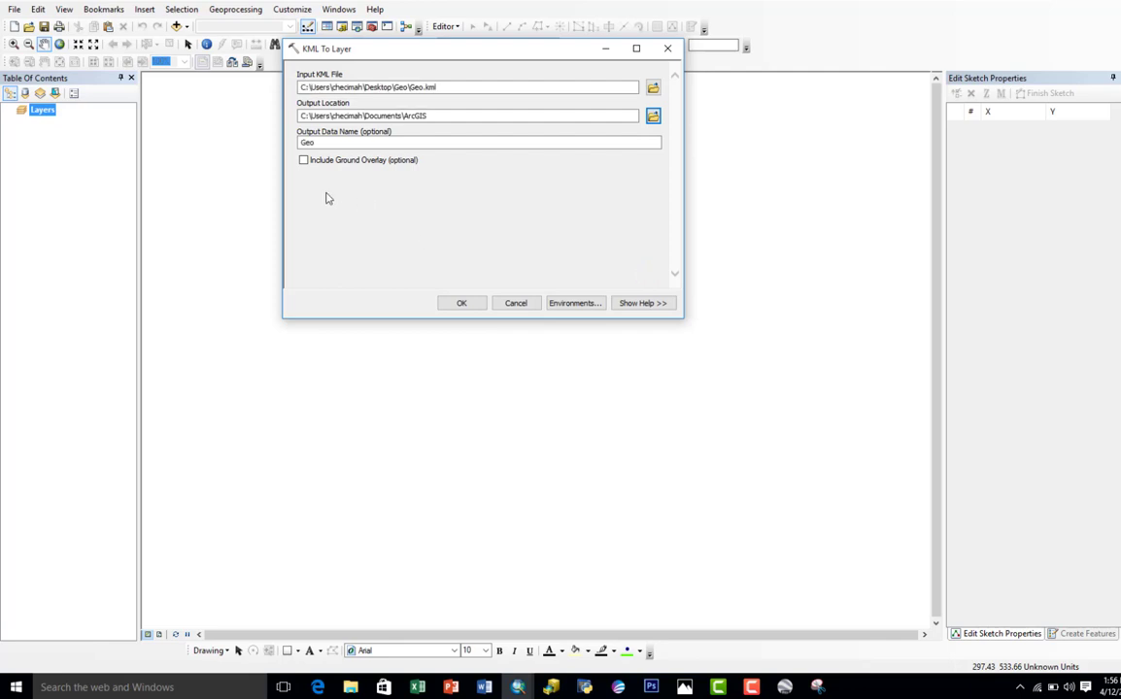
click(461, 303)
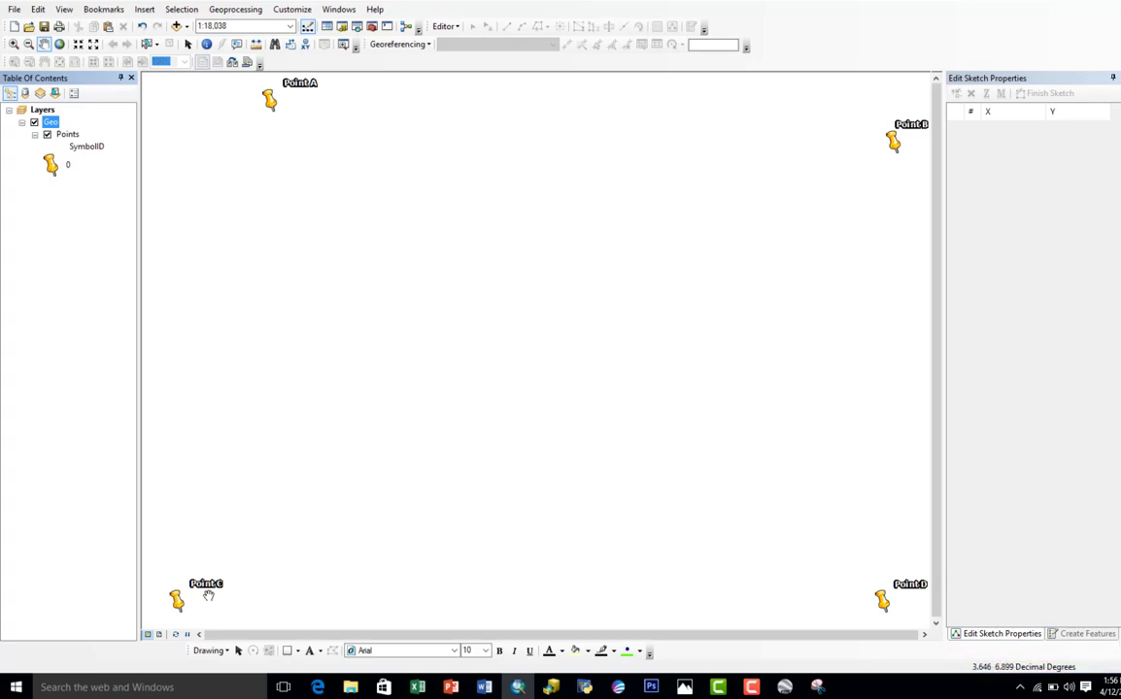
Step: Switch to Google Earth Pro, dismiss the open dialogs, and examine Point A's zone, easting and northing in its properties without changing them
click(785, 687)
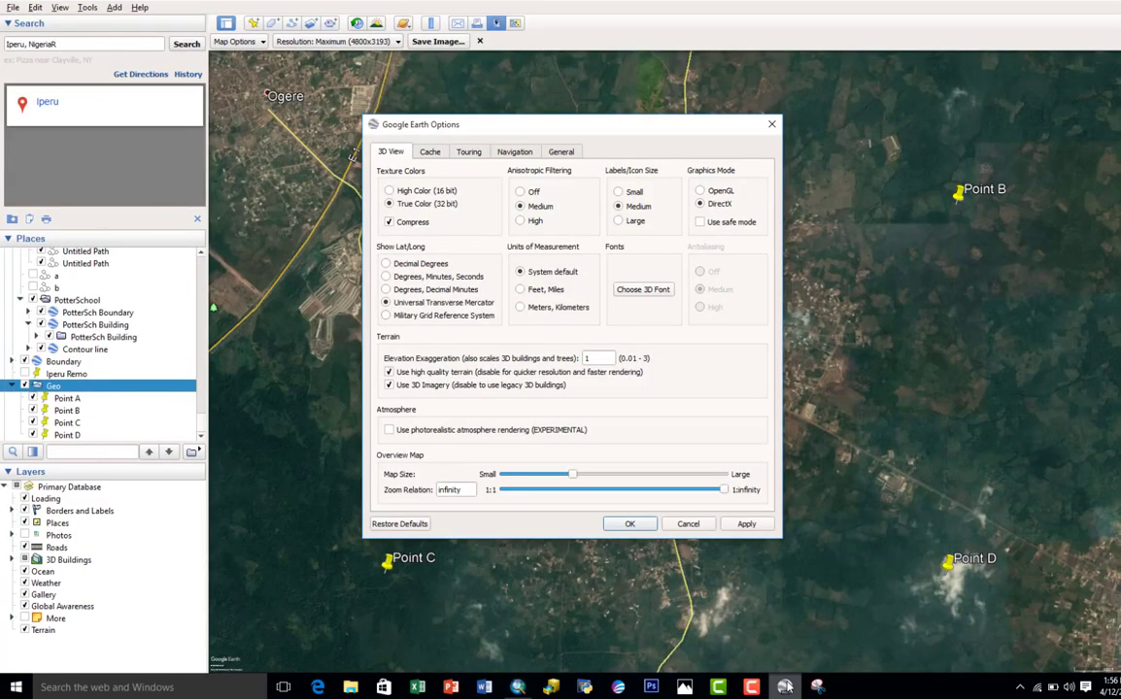
click(688, 523)
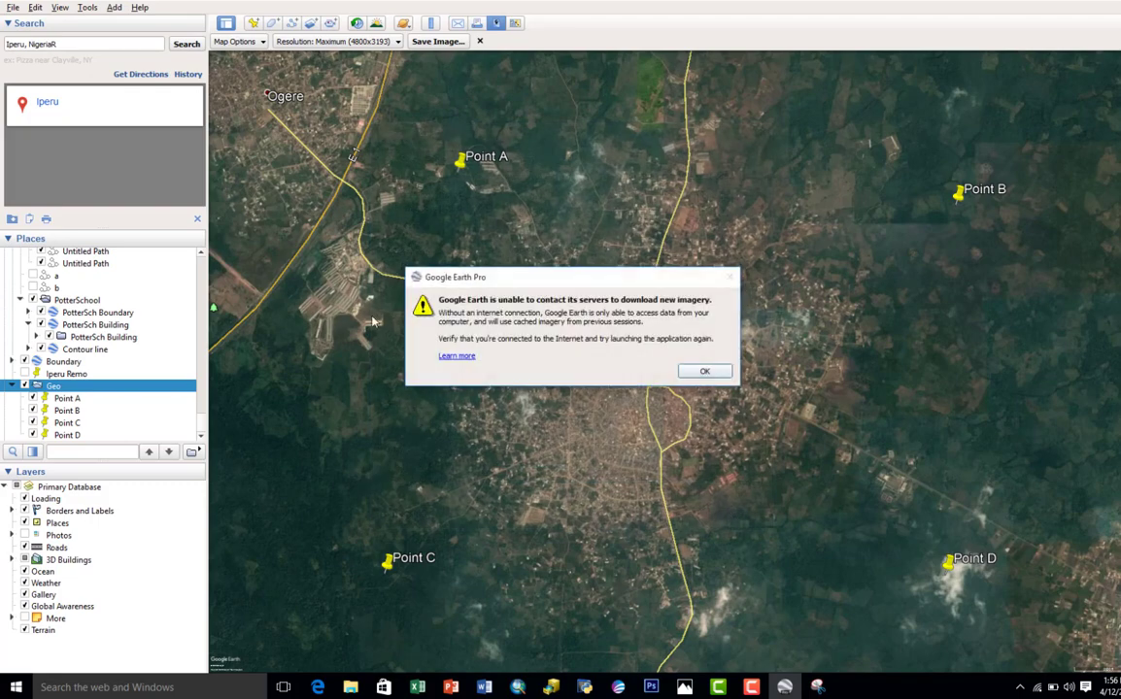
click(705, 371)
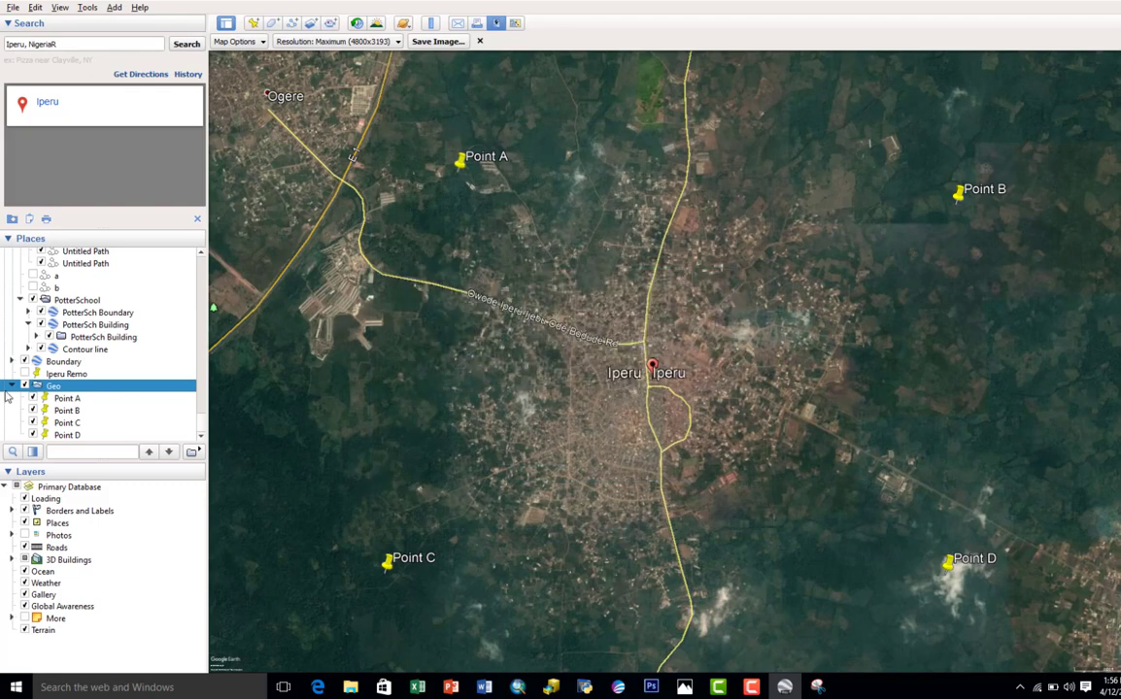
click(67, 398)
right_click(460, 158)
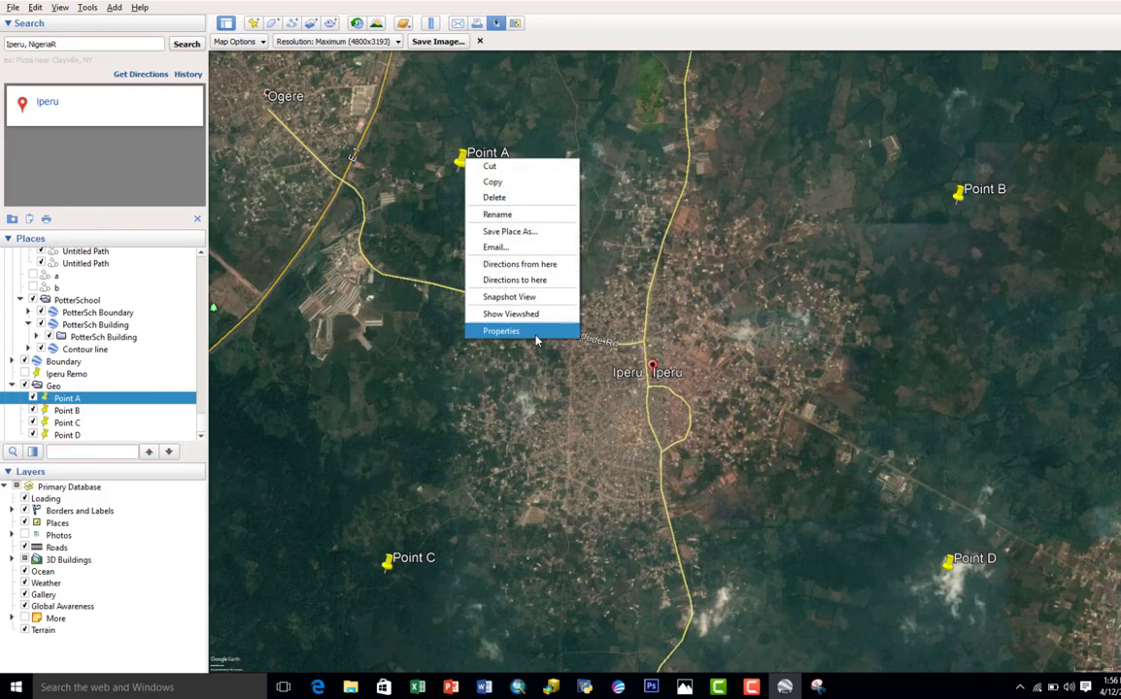
click(501, 329)
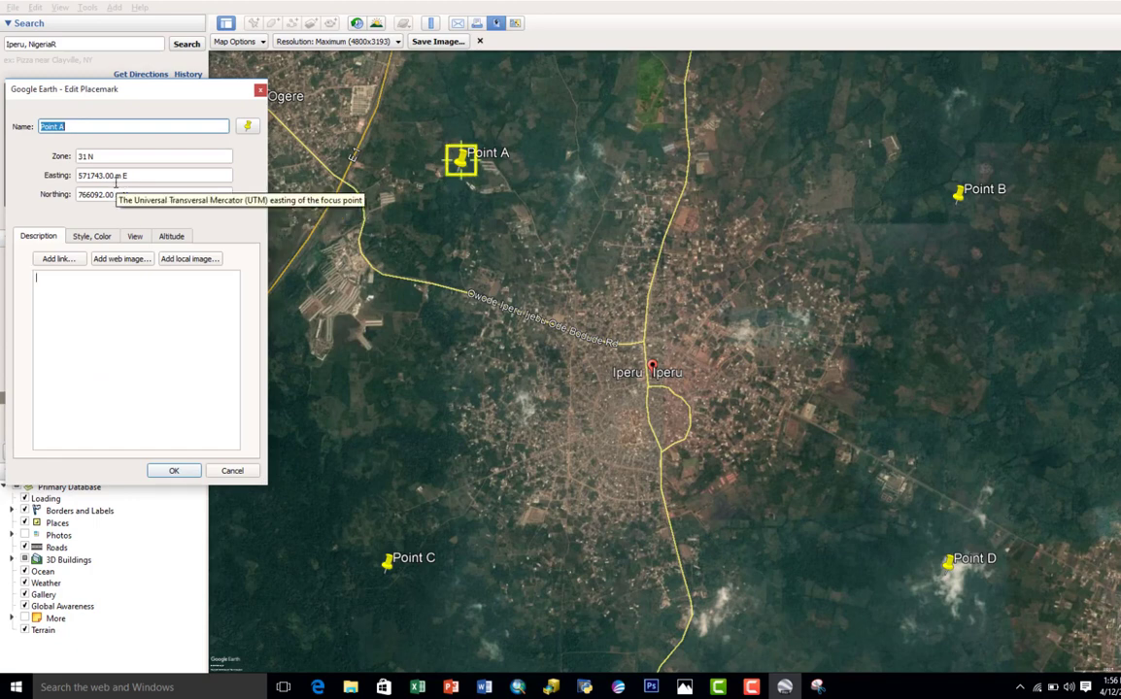
click(236, 470)
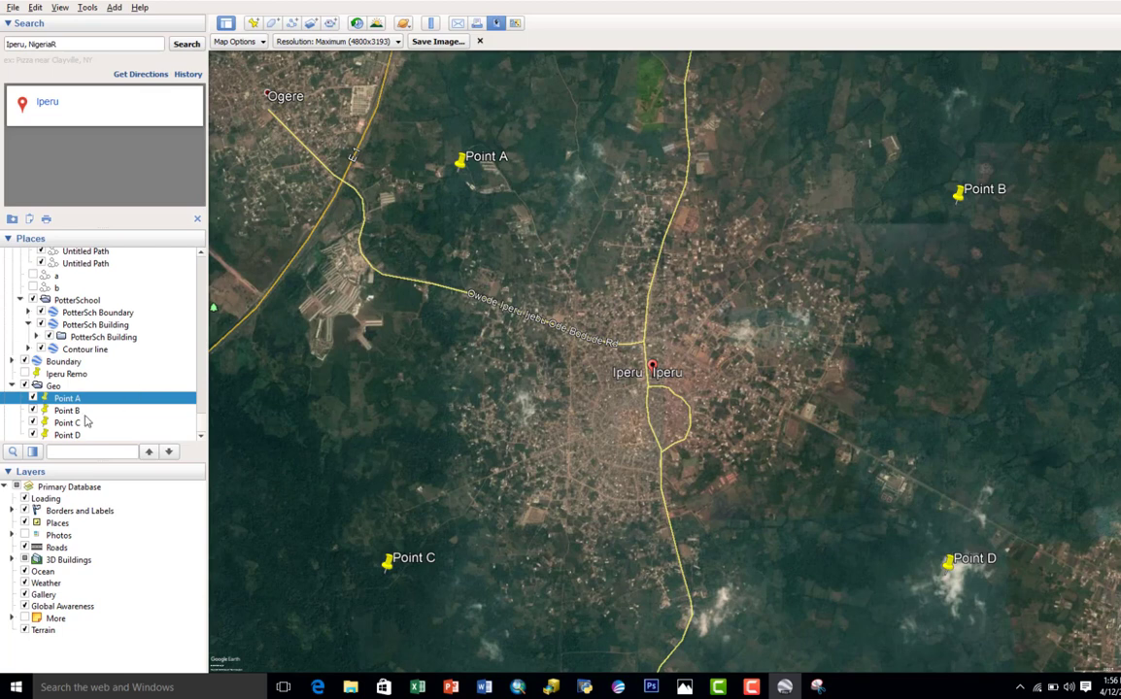
Step: Switch to ArcMap and add Iperu Imagery High.jpg from the desktop's Geo folder to the map, dismissing the spatial reference warning
click(522, 688)
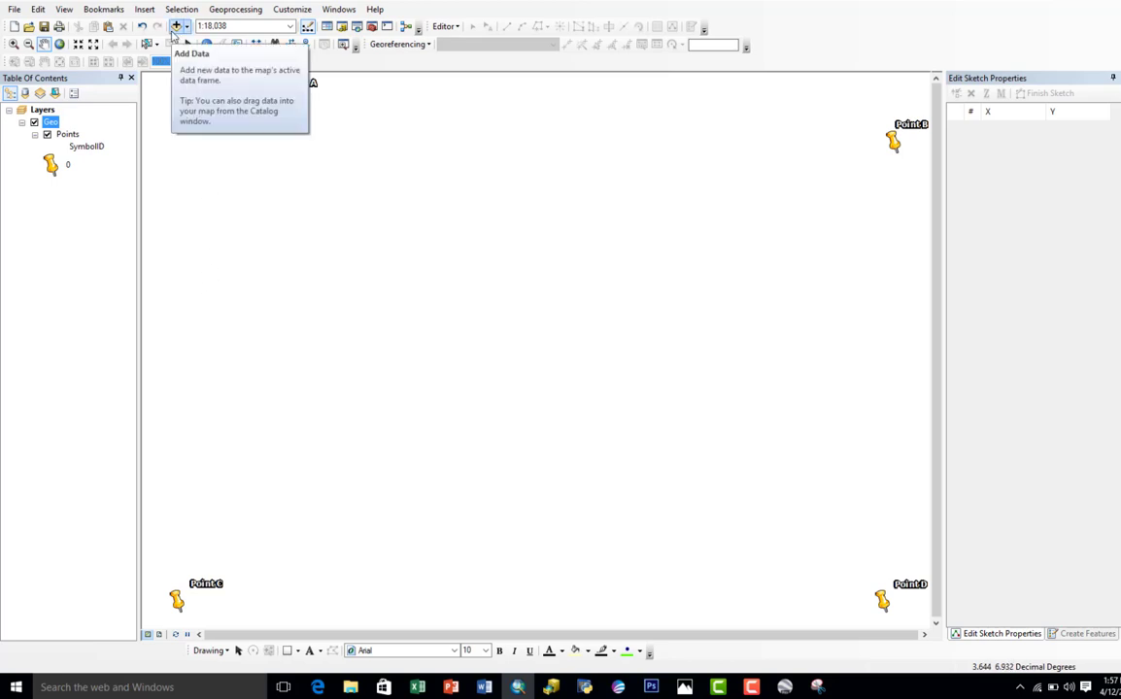
click(176, 26)
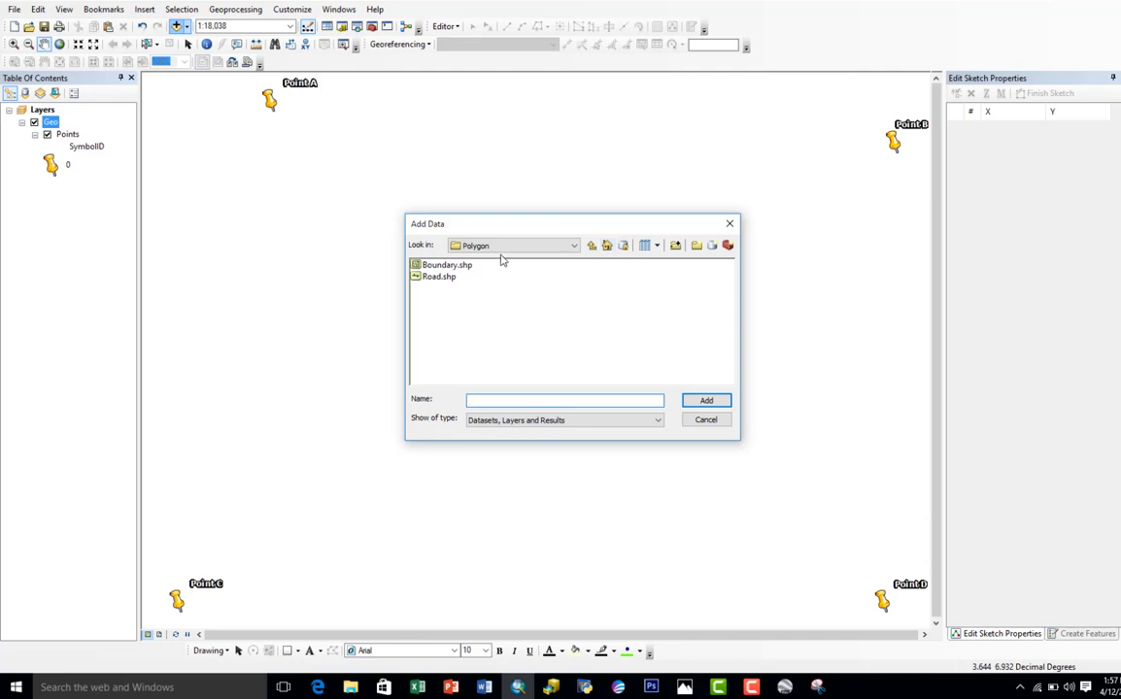
click(607, 248)
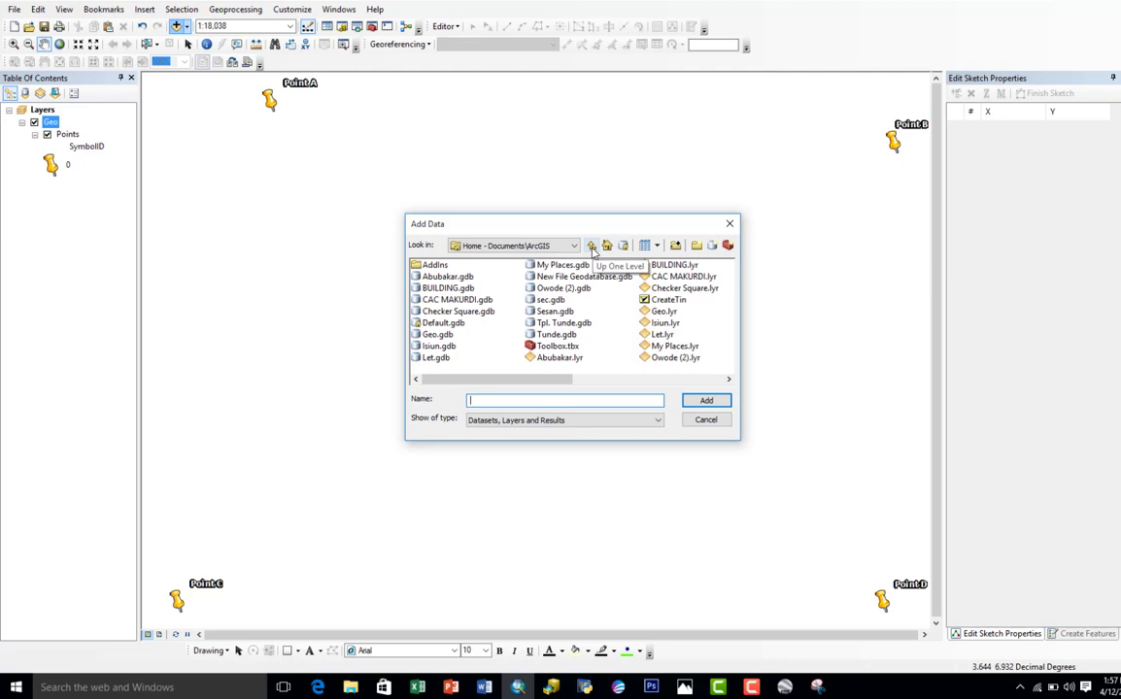
click(592, 247)
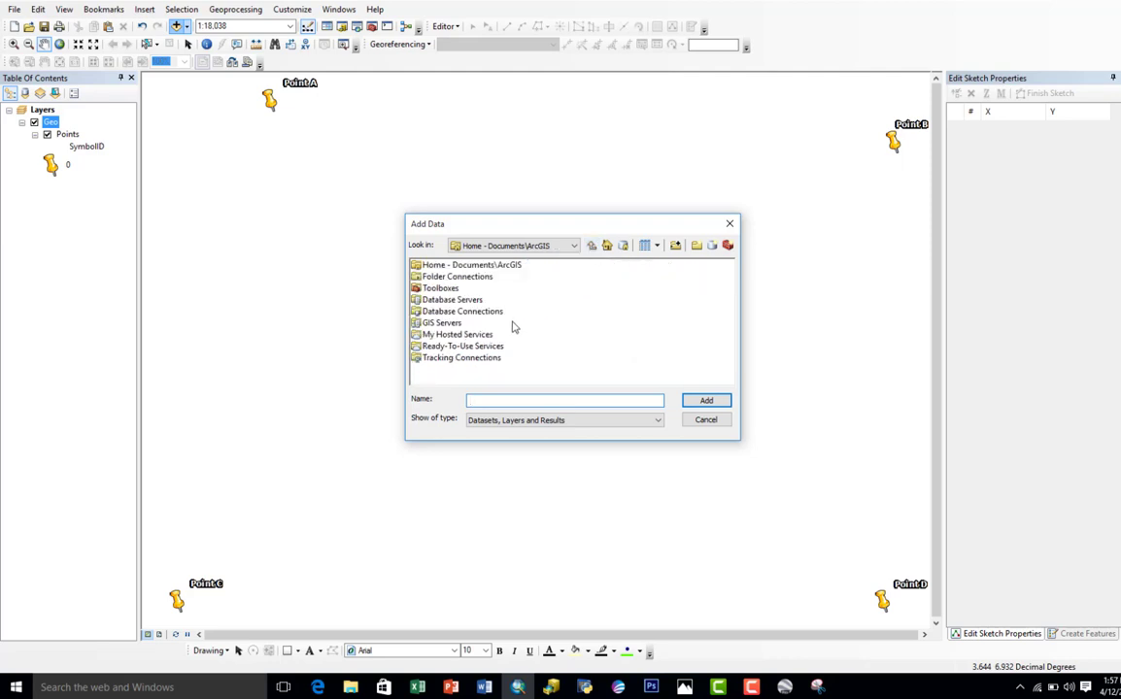
double_click(452, 277)
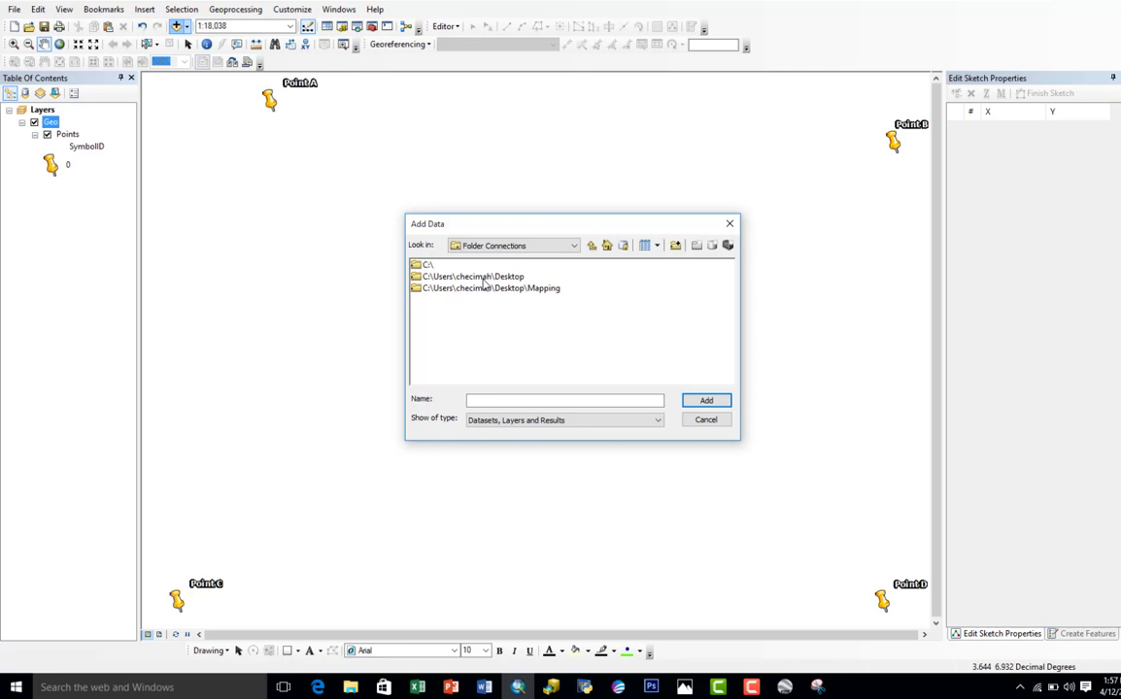
double_click(483, 279)
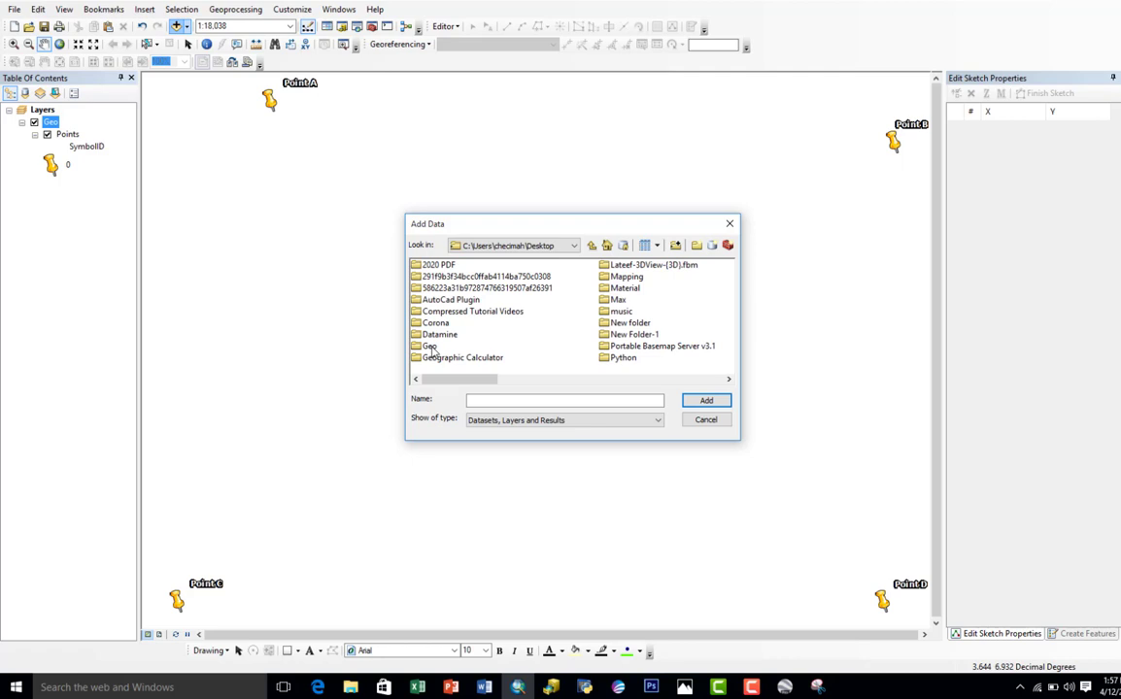
click(431, 348)
click(427, 346)
double_click(417, 347)
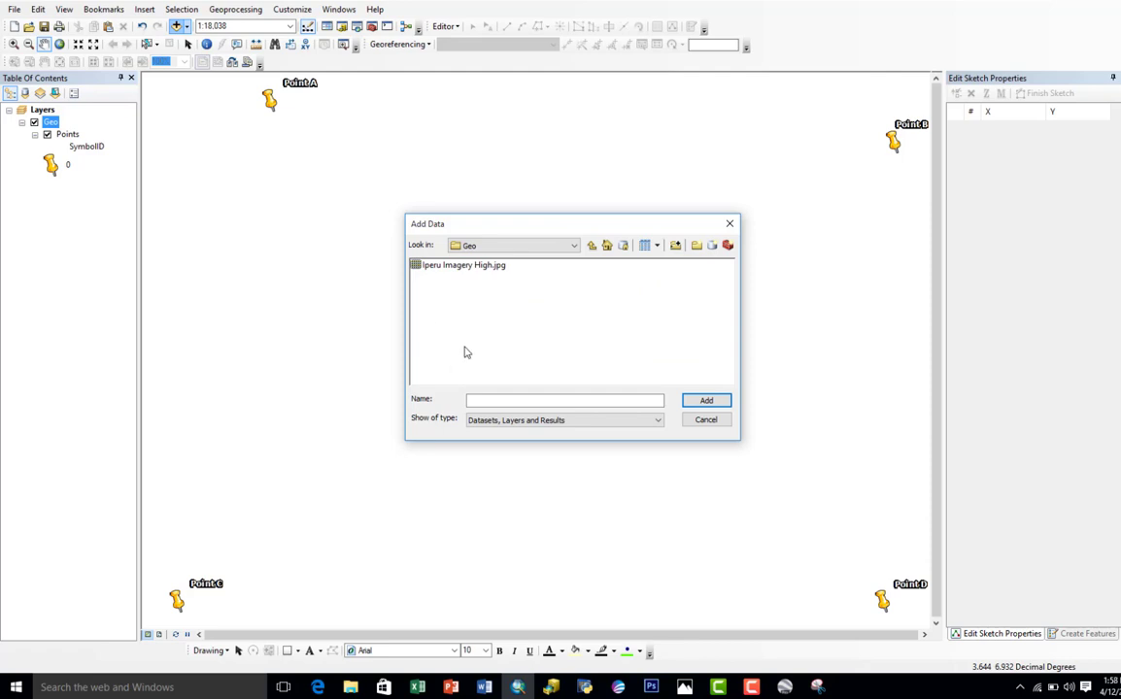
click(455, 266)
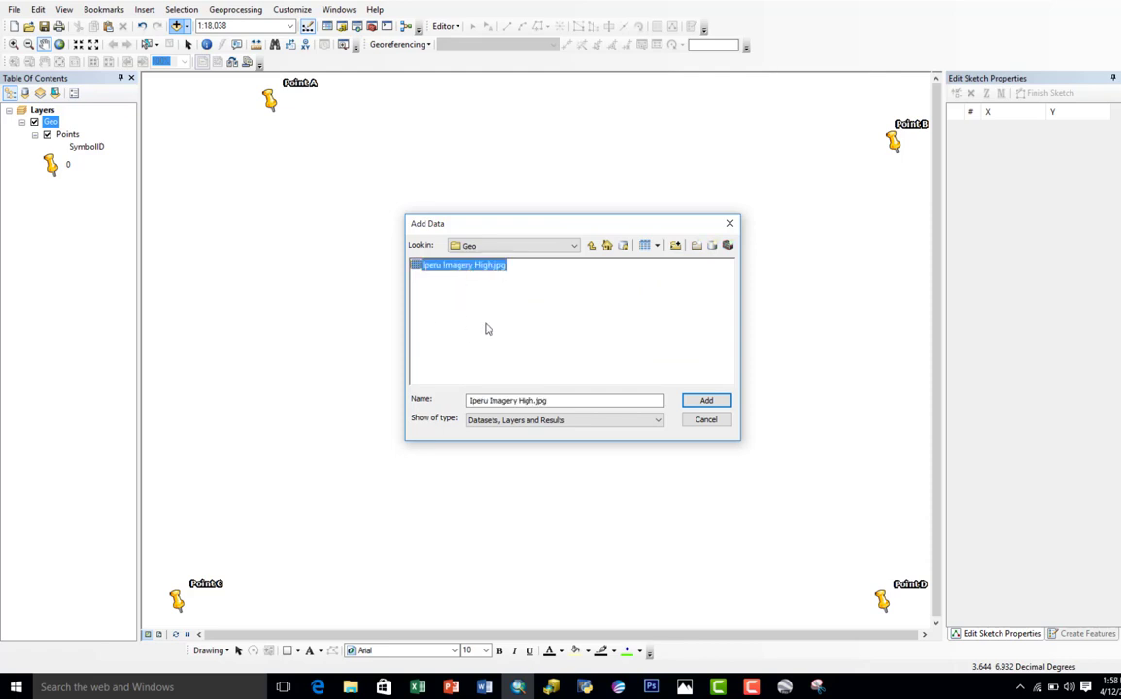
click(709, 401)
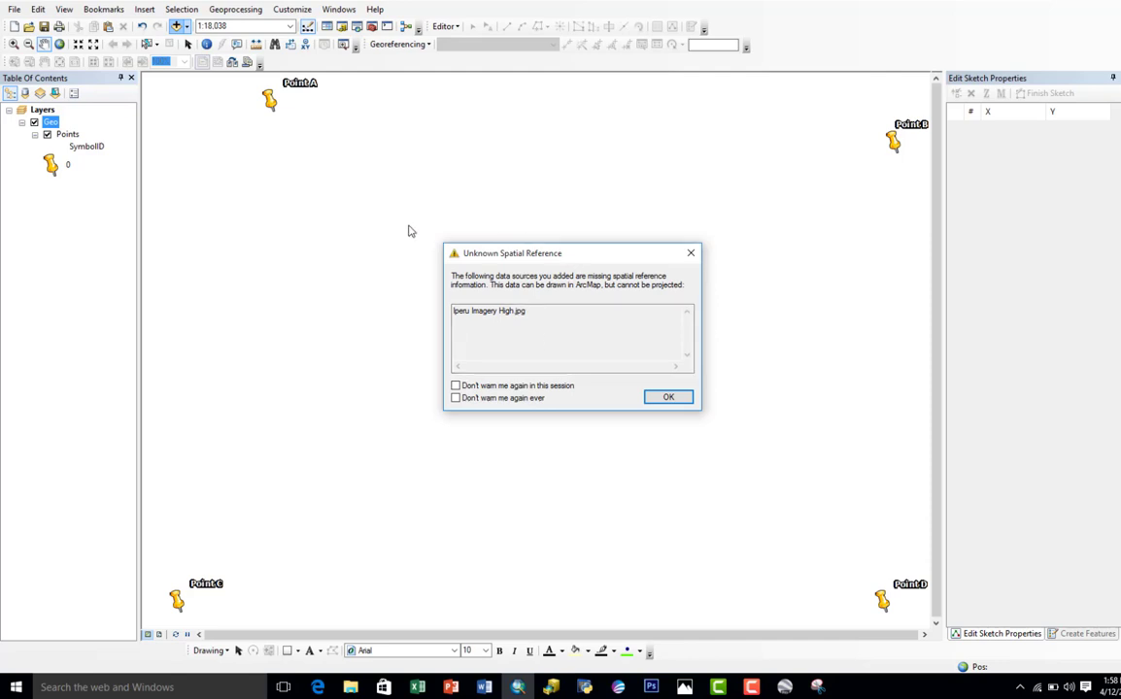
click(668, 398)
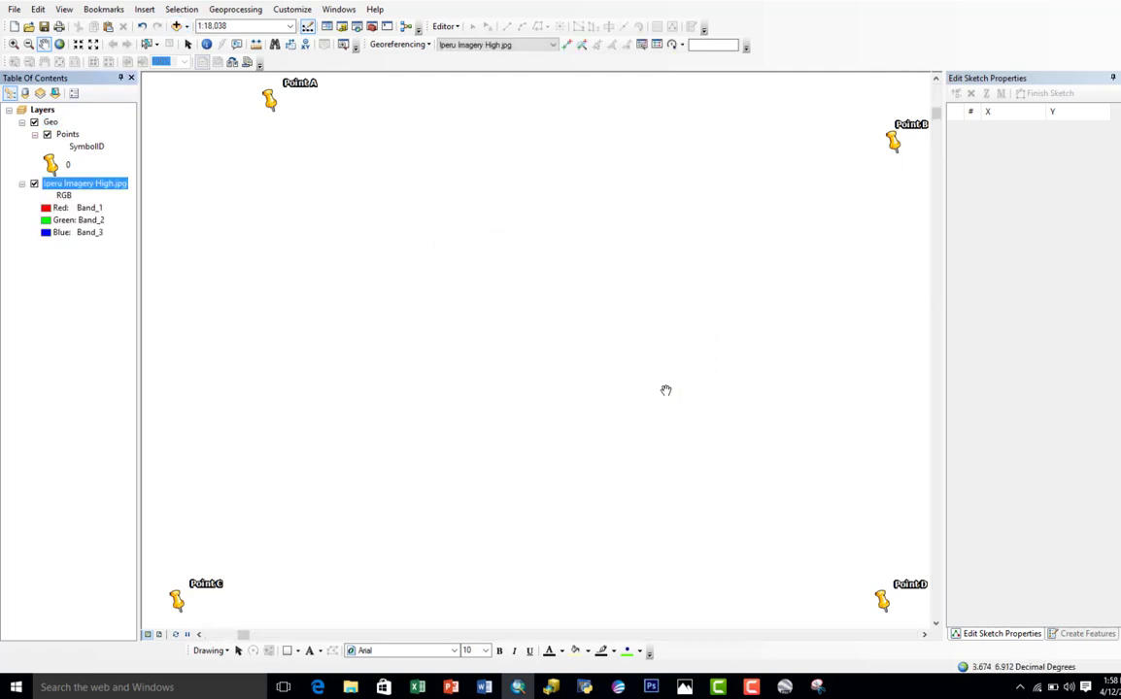
Step: Show the full extent of the Iperu Imagery High.jpg layer and check whether the Georeferencing toolbar is enabled
right_click(101, 191)
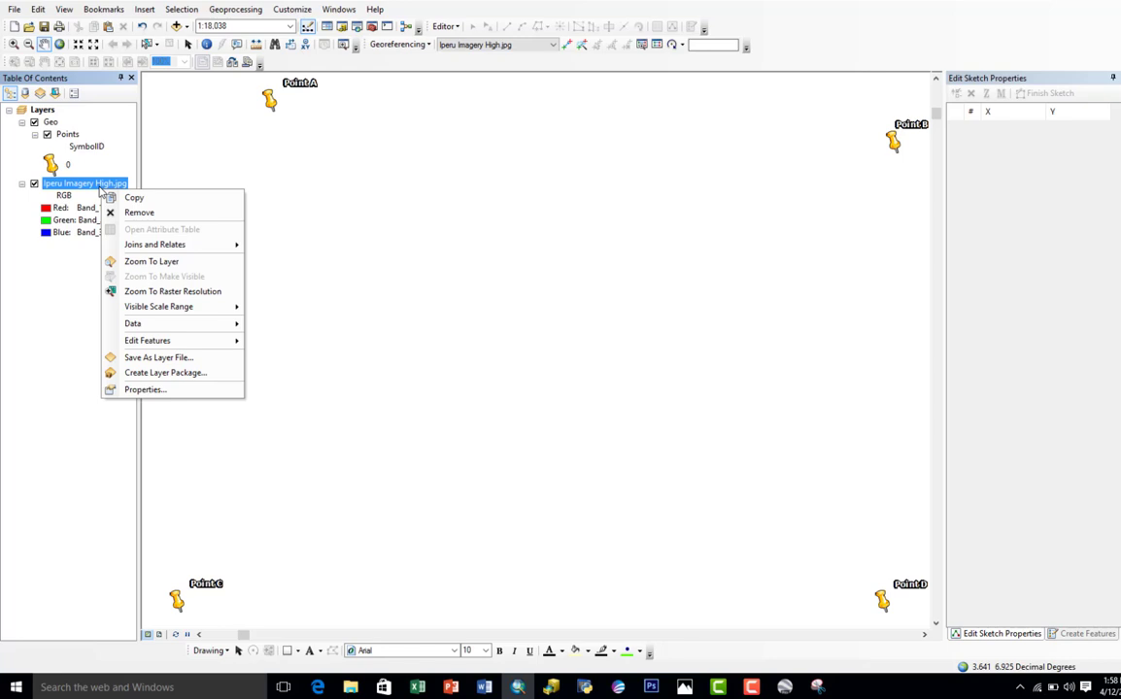
click(131, 262)
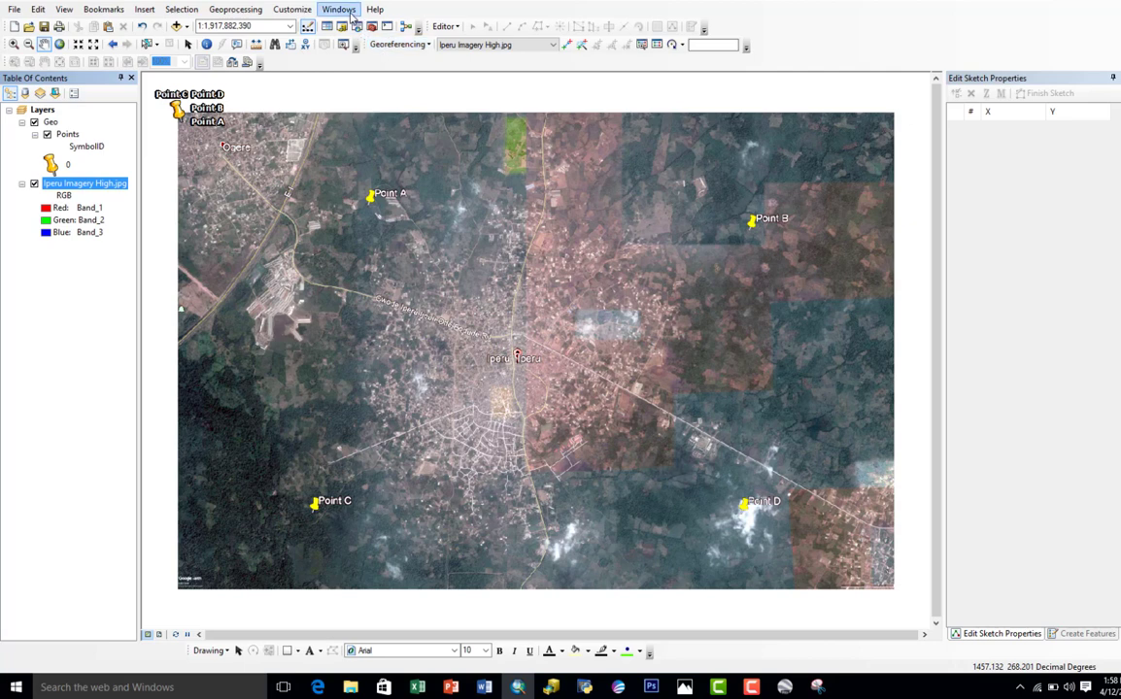
click(307, 12)
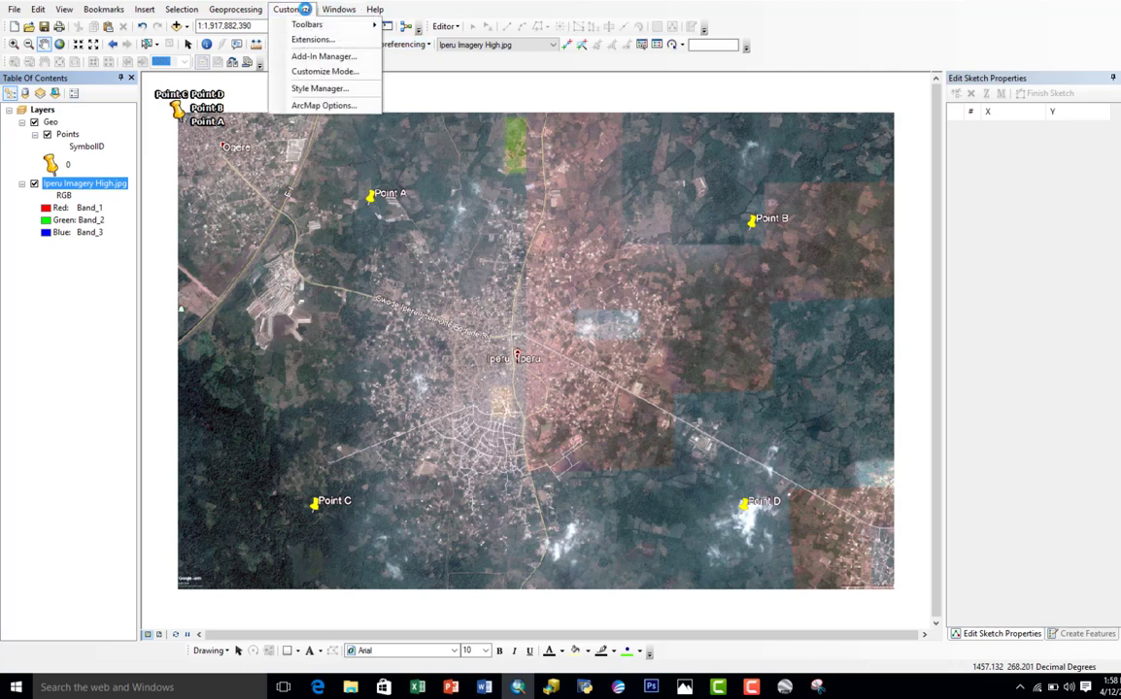
mouse_move(316, 23)
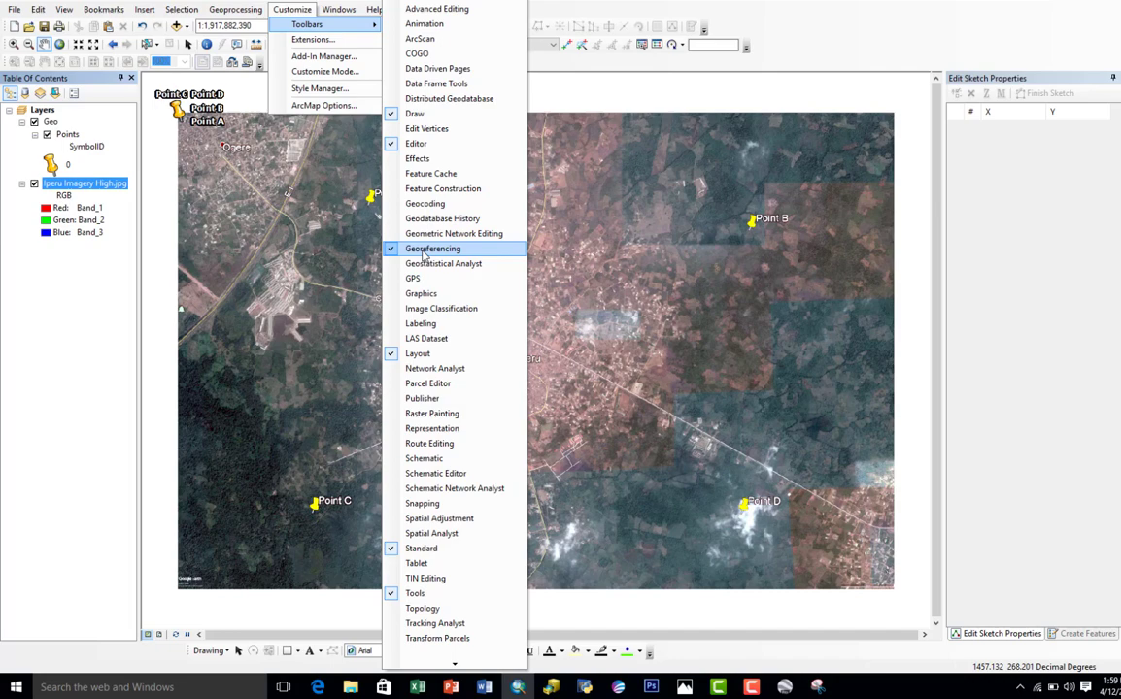
click(801, 48)
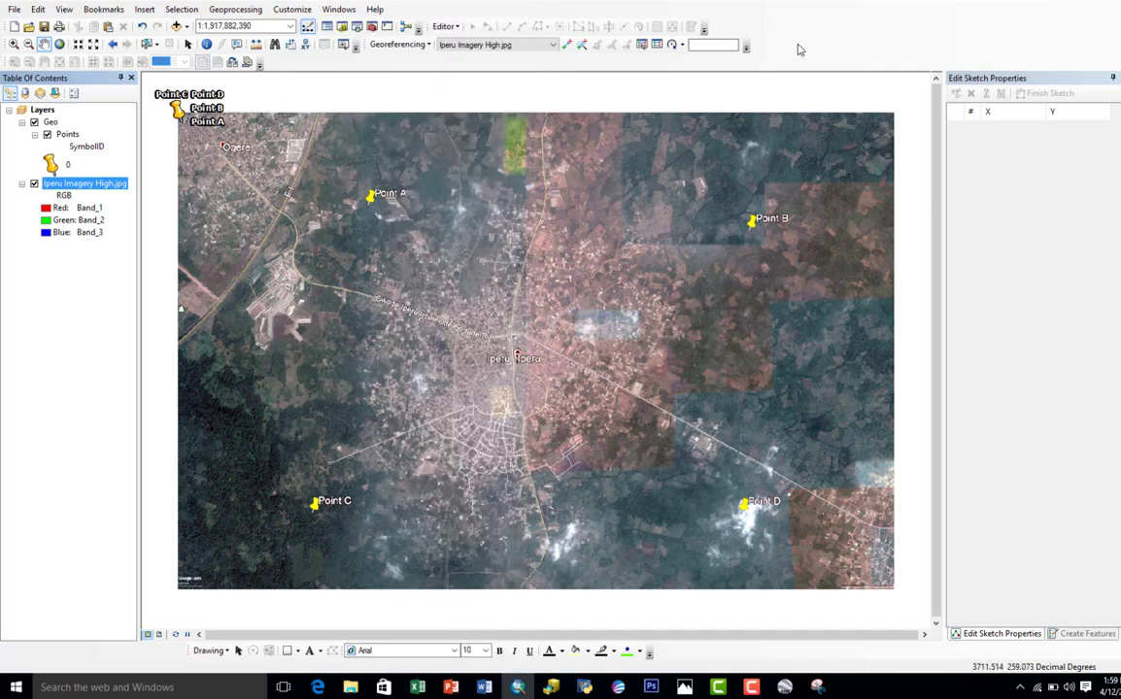
Step: Add a georeferencing control point linking the tip of the image's Point A pin to Point A in the Points layer
click(567, 49)
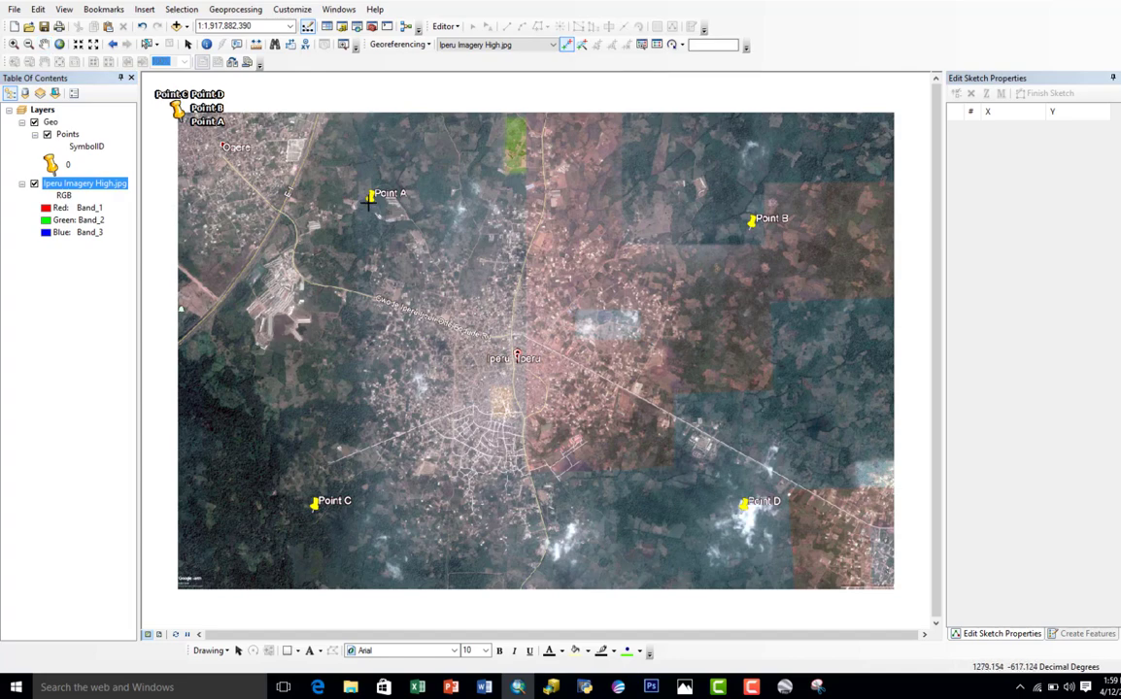
scroll(368, 195, up, 5)
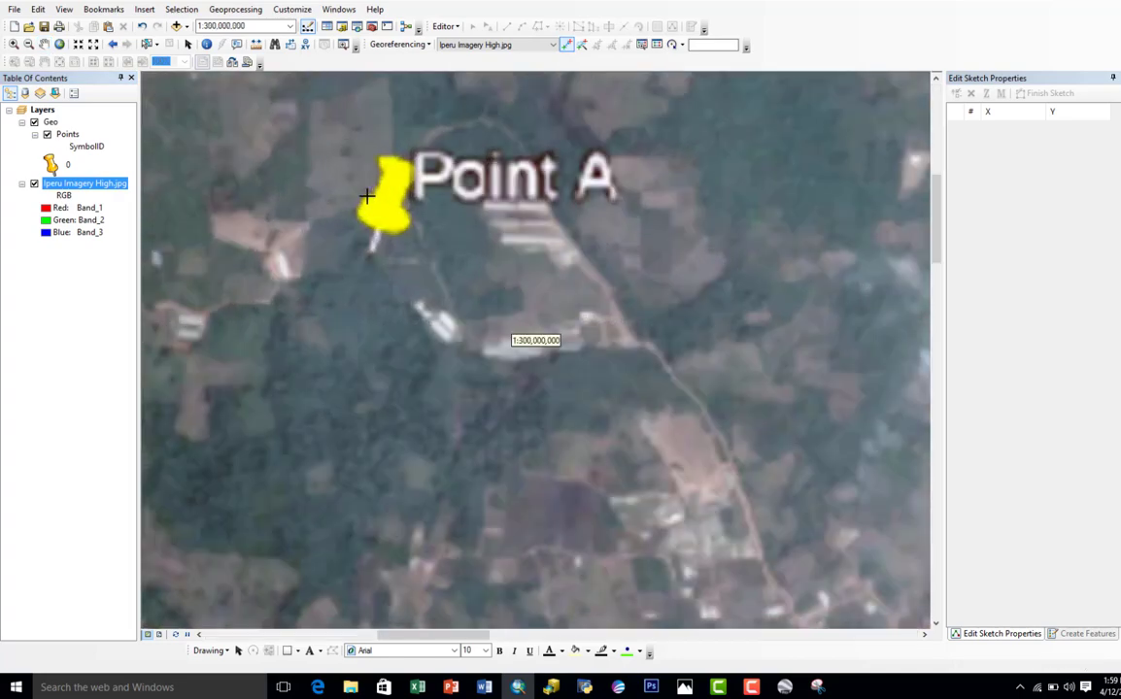
scroll(368, 209, up, 3)
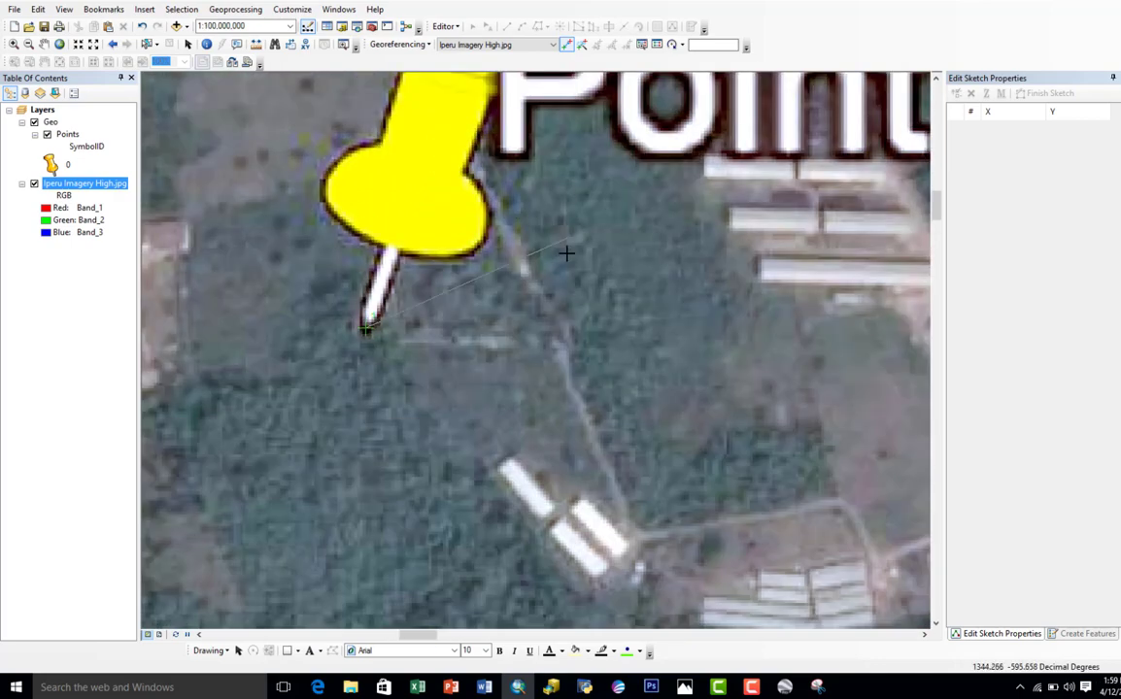
click(366, 328)
scroll(369, 325, down, 2)
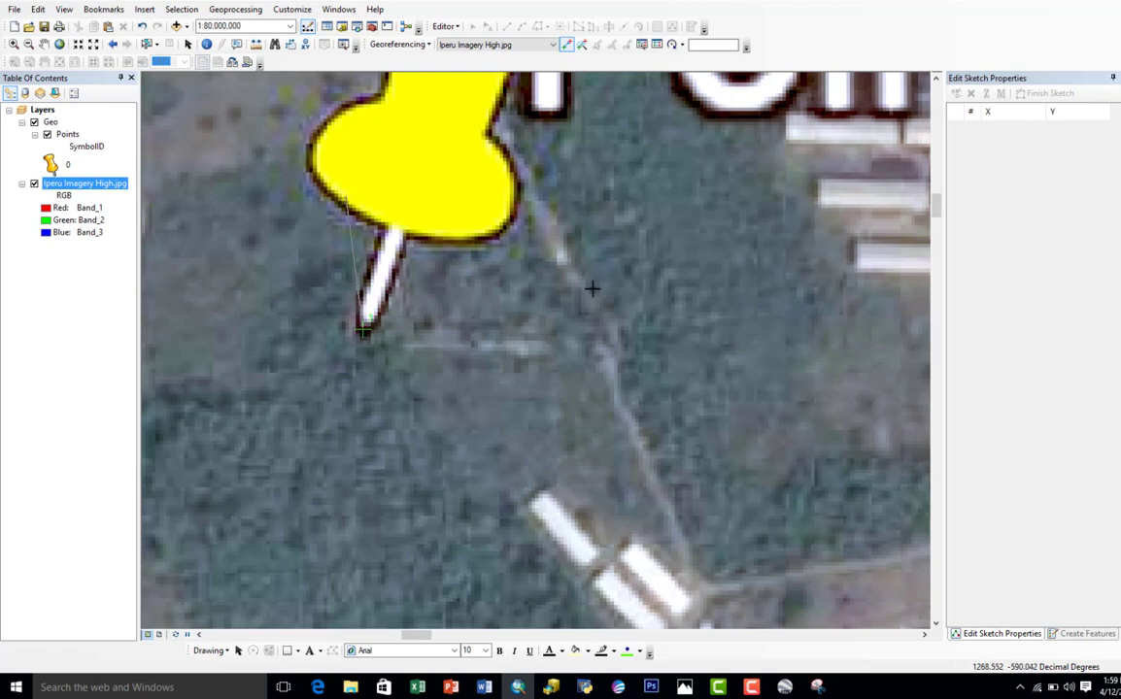
click(67, 135)
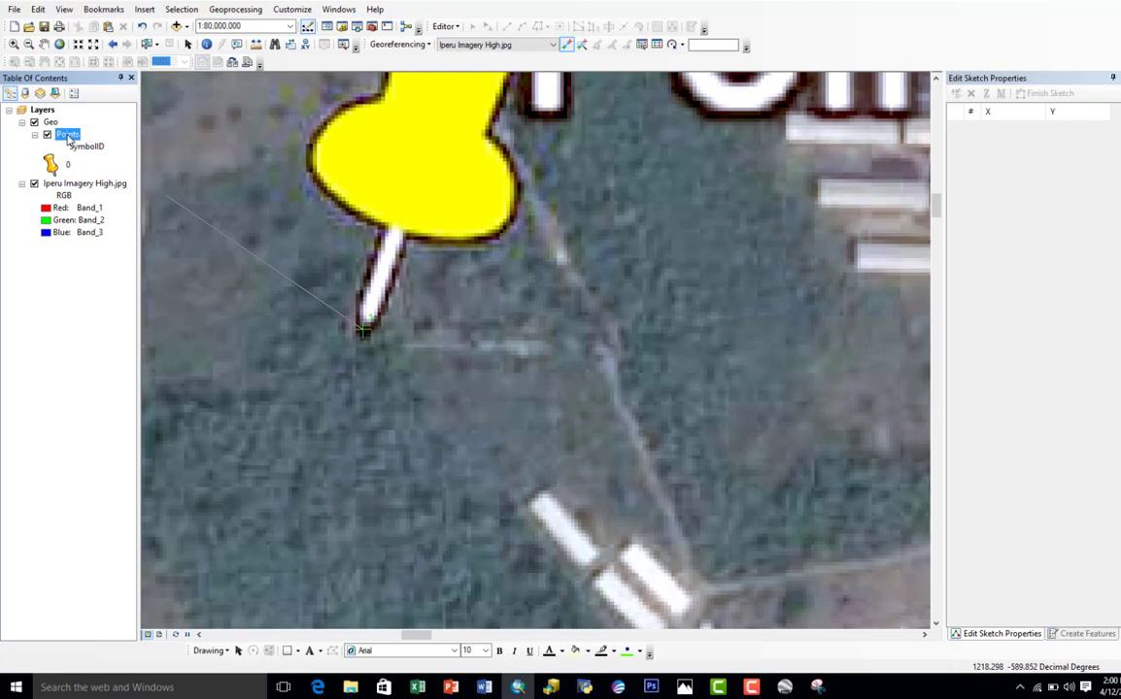
right_click(68, 138)
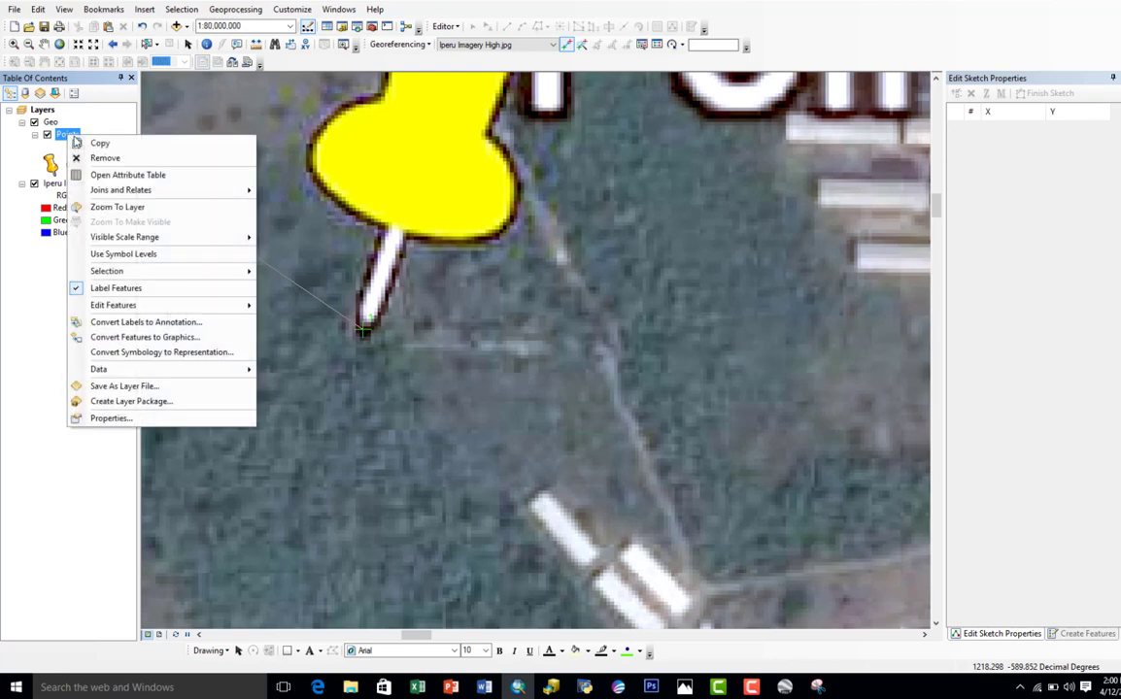
click(109, 207)
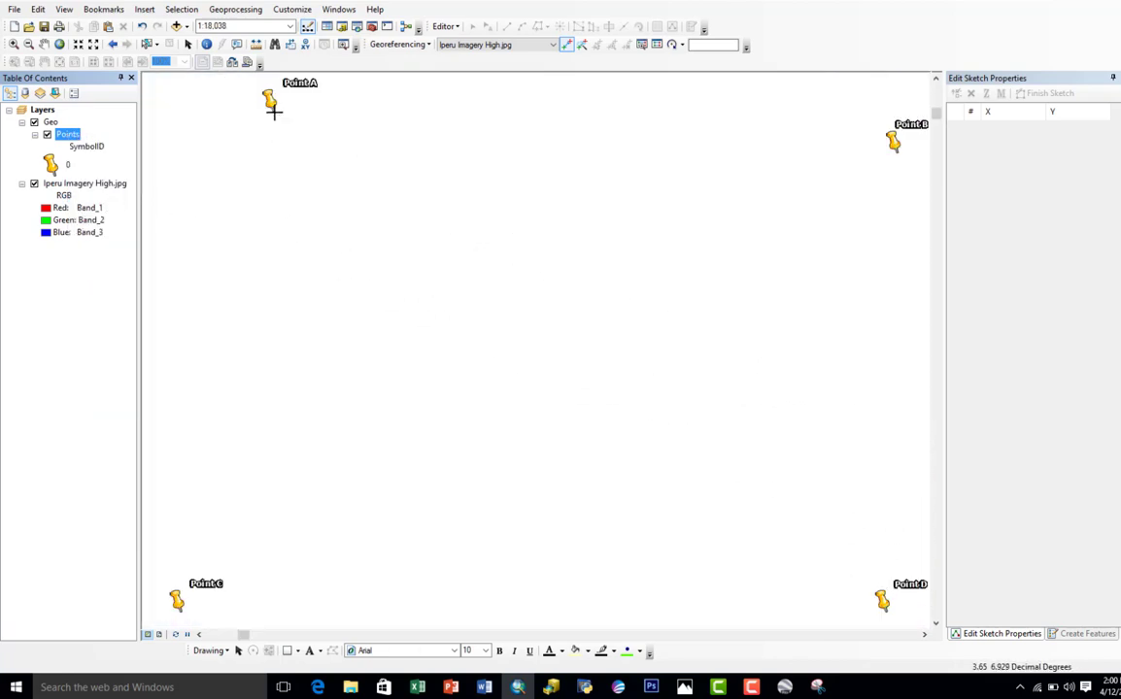
scroll(273, 106, up, 3)
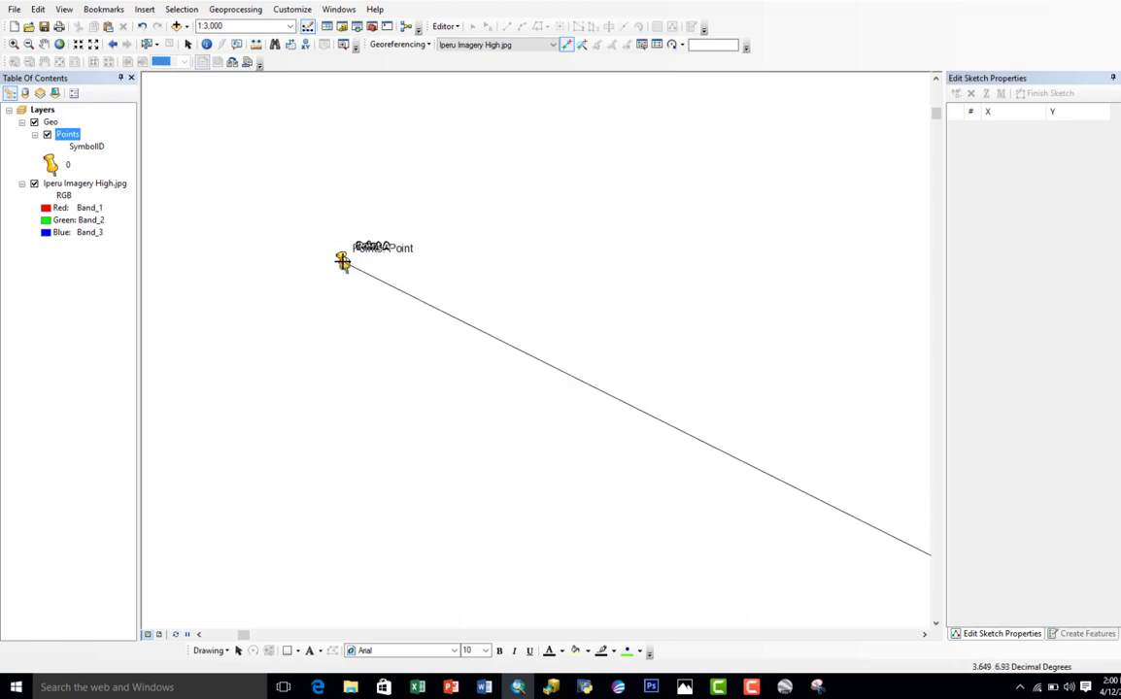
right_click(342, 262)
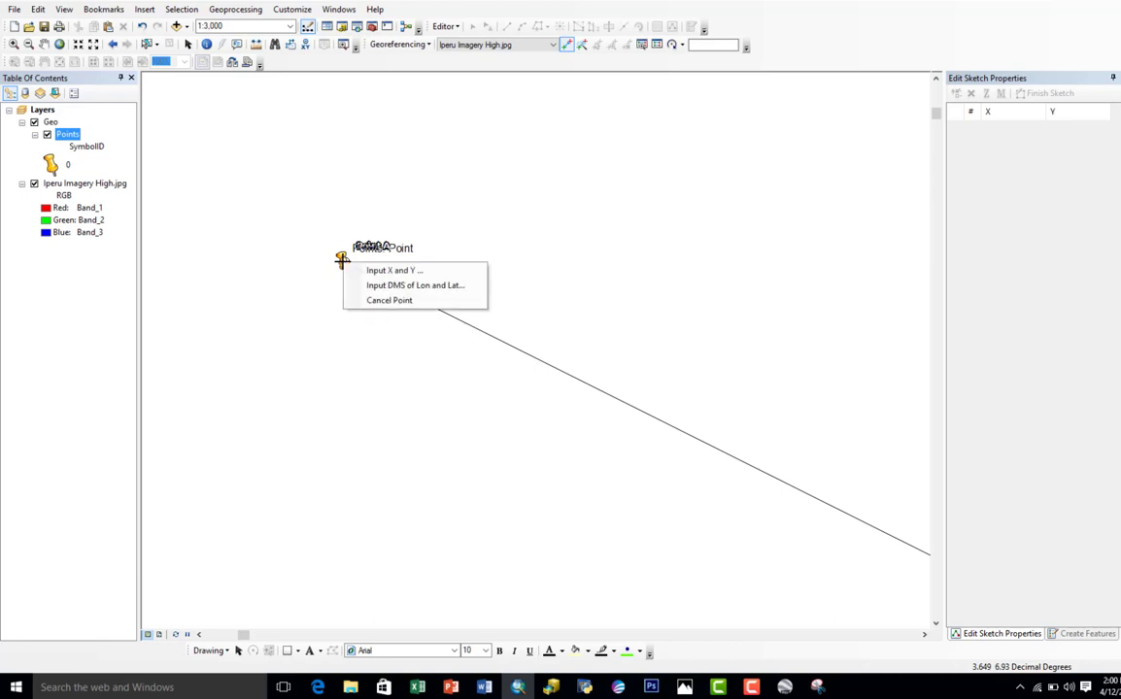
click(342, 261)
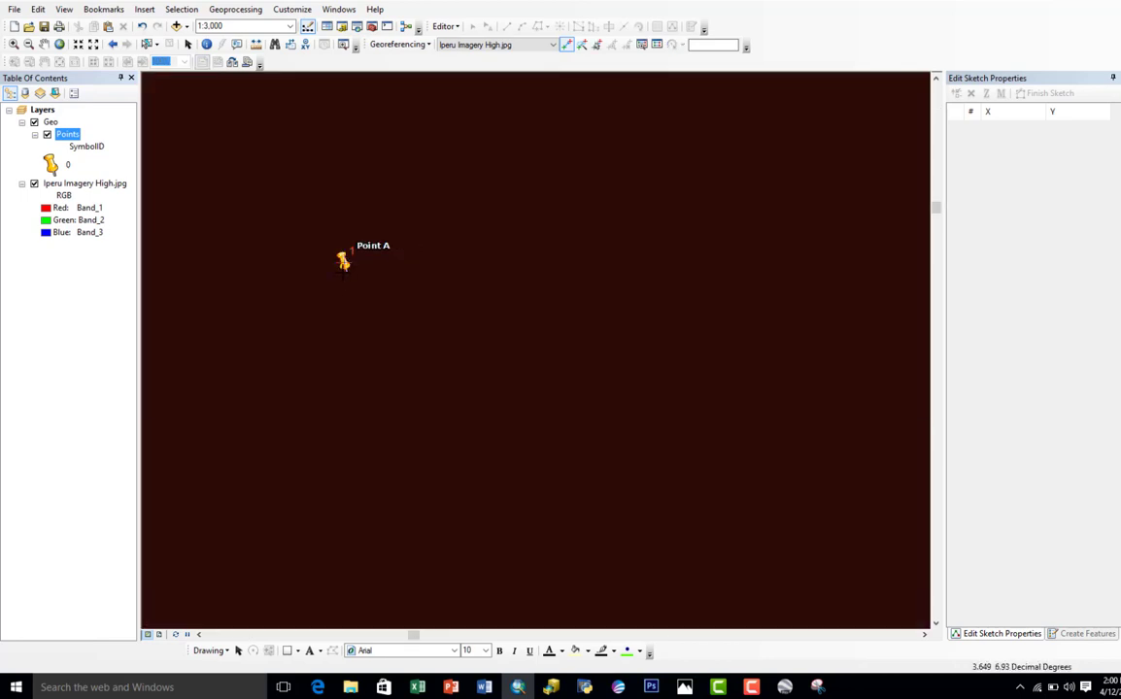
Step: Add a second control point linking the tip of the image's Point D pin to Point D in the Points layer
right_click(85, 185)
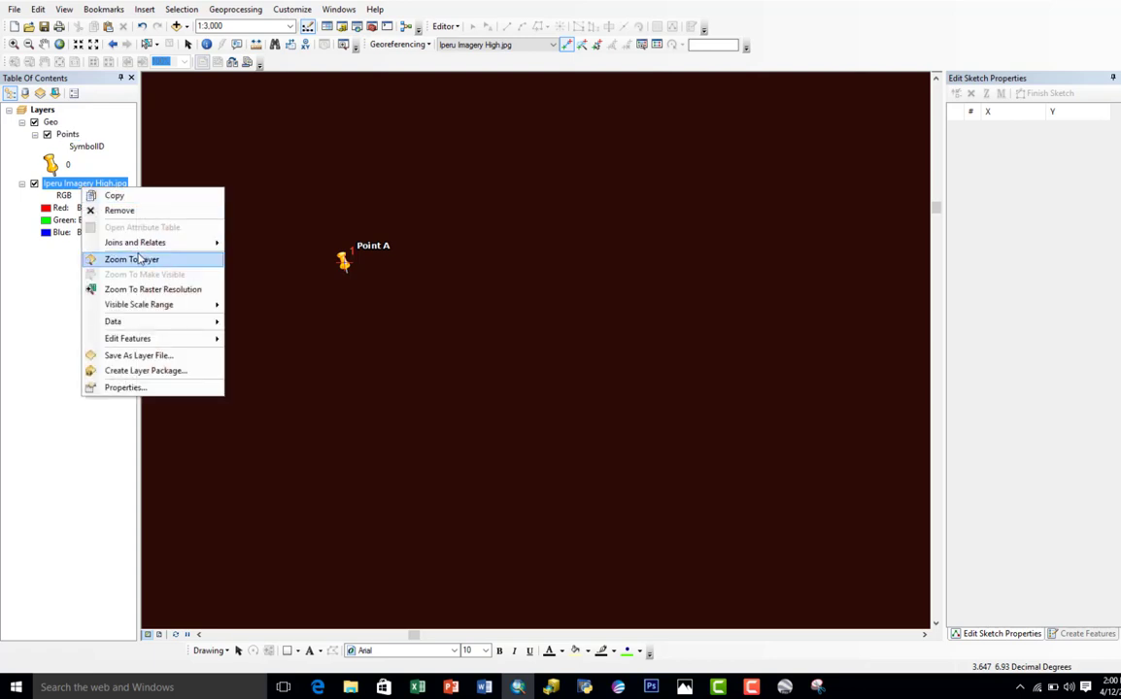
click(136, 260)
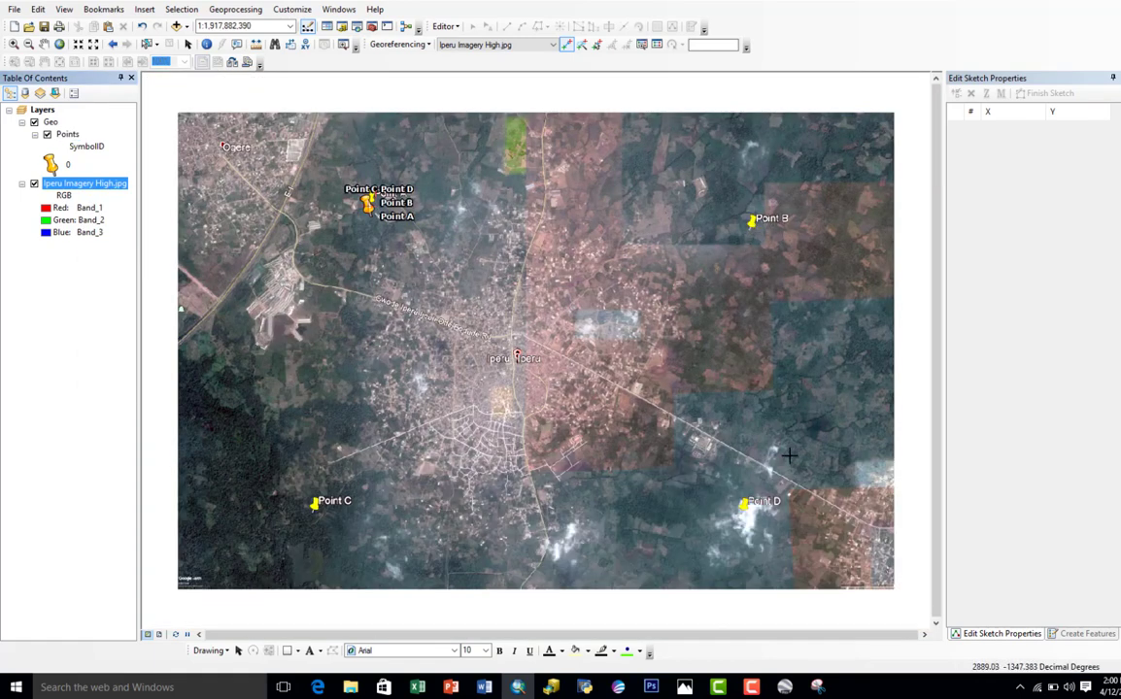
scroll(749, 523, up, 4)
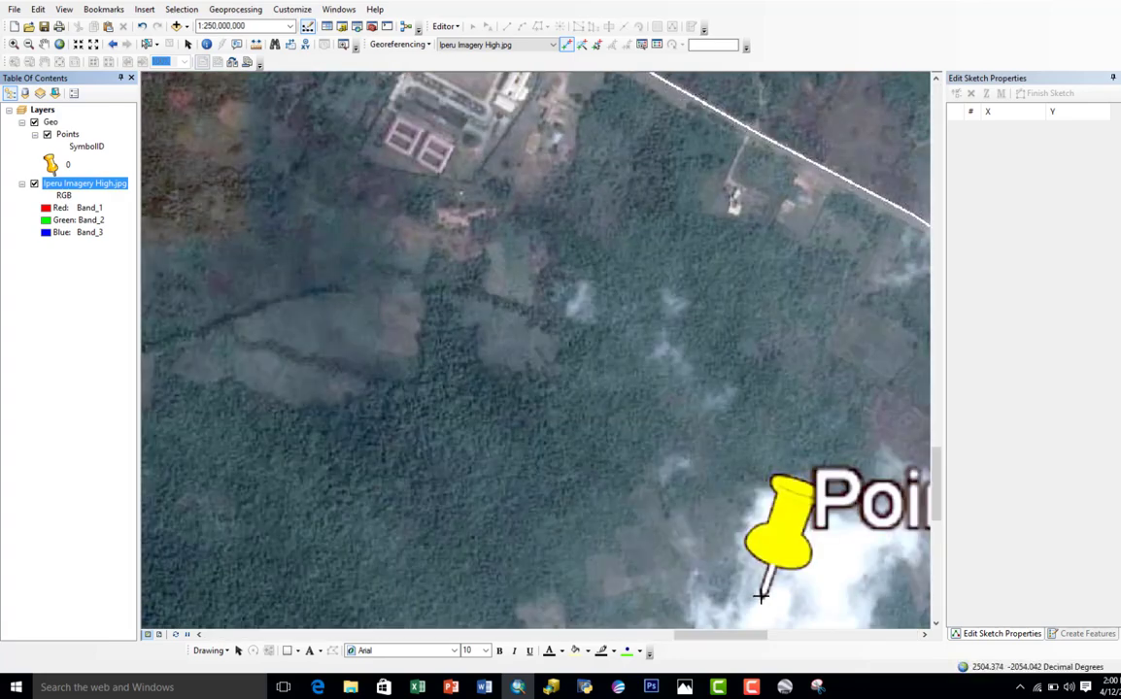
click(762, 594)
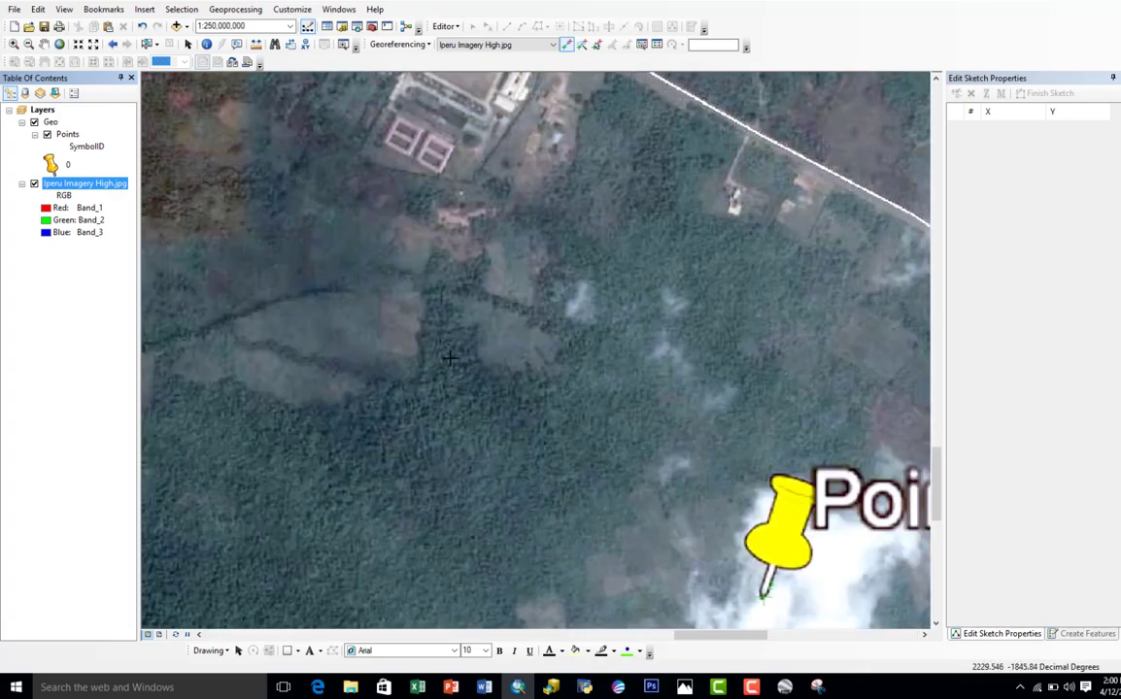
right_click(64, 136)
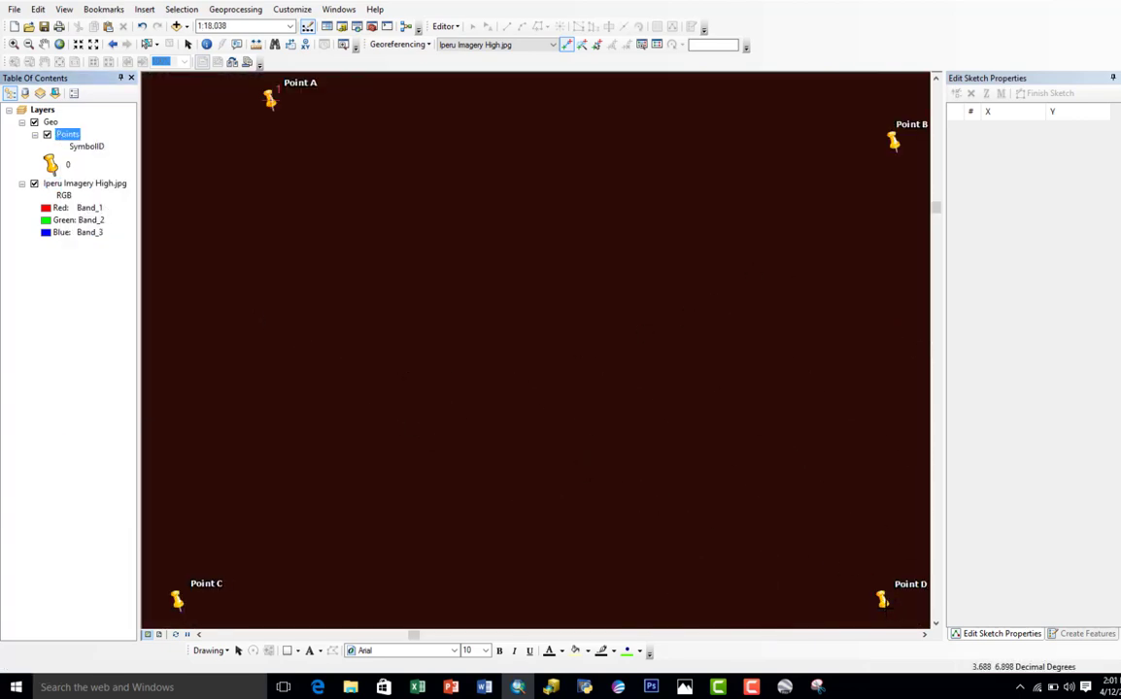
click(884, 602)
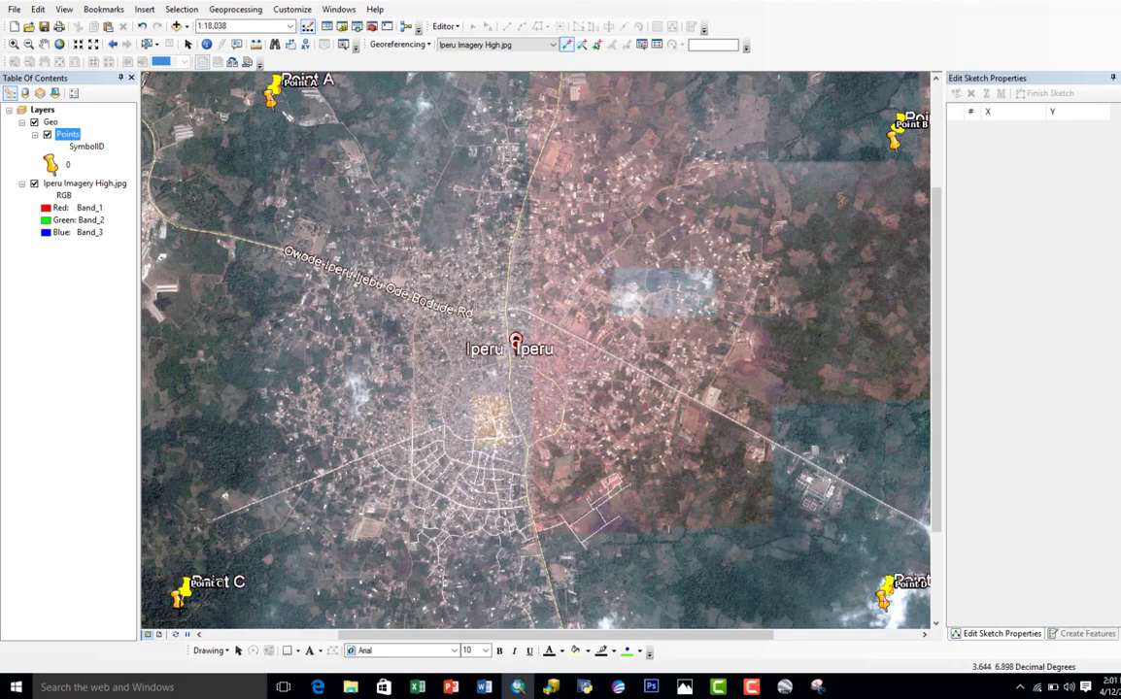
Step: Add a third control point linking the tip of the image's Point C pin to Point C in the Points layer
scroll(158, 549, down, 3)
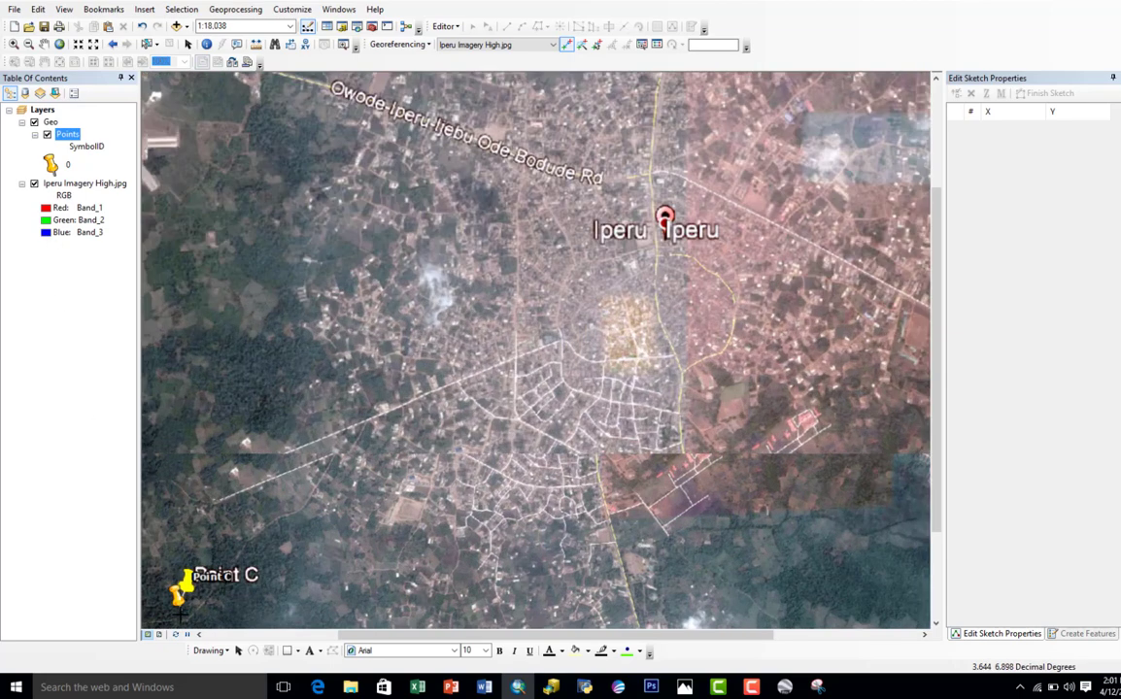
scroll(179, 600, down, 2)
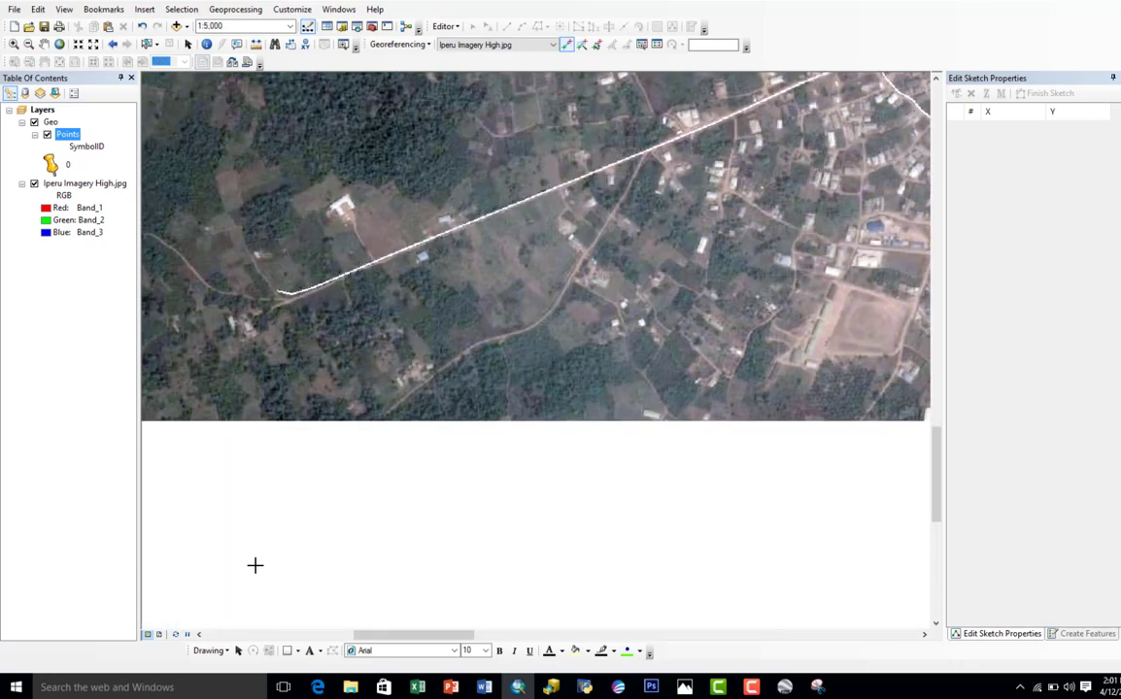
drag(688, 484, 855, 323)
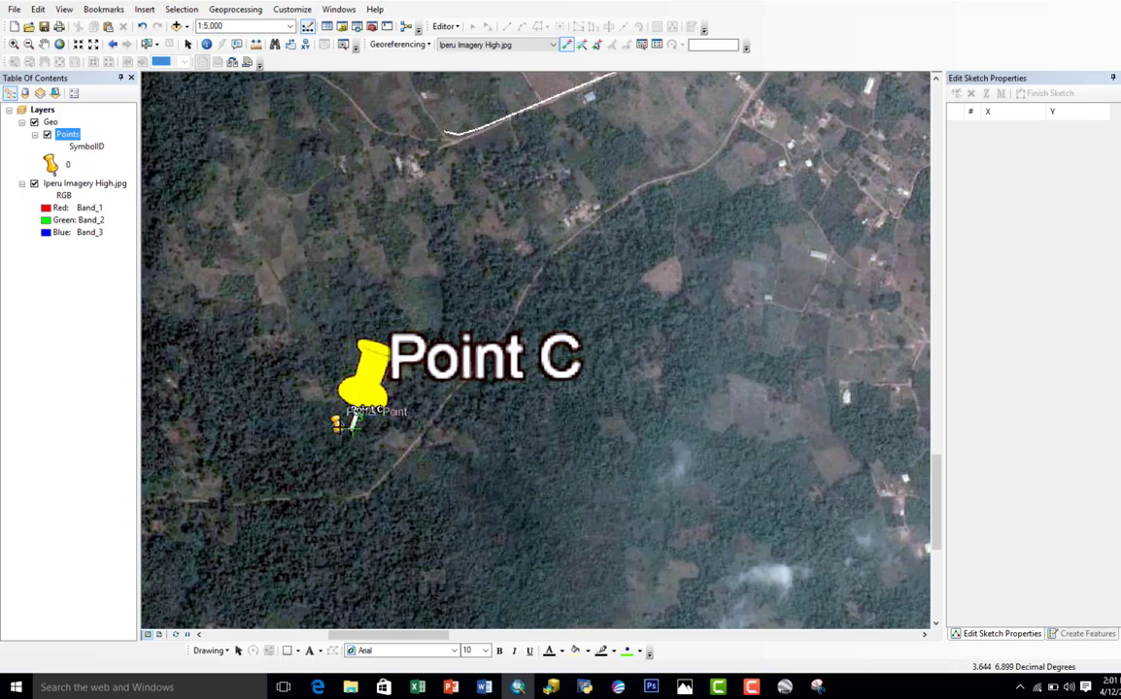
click(350, 421)
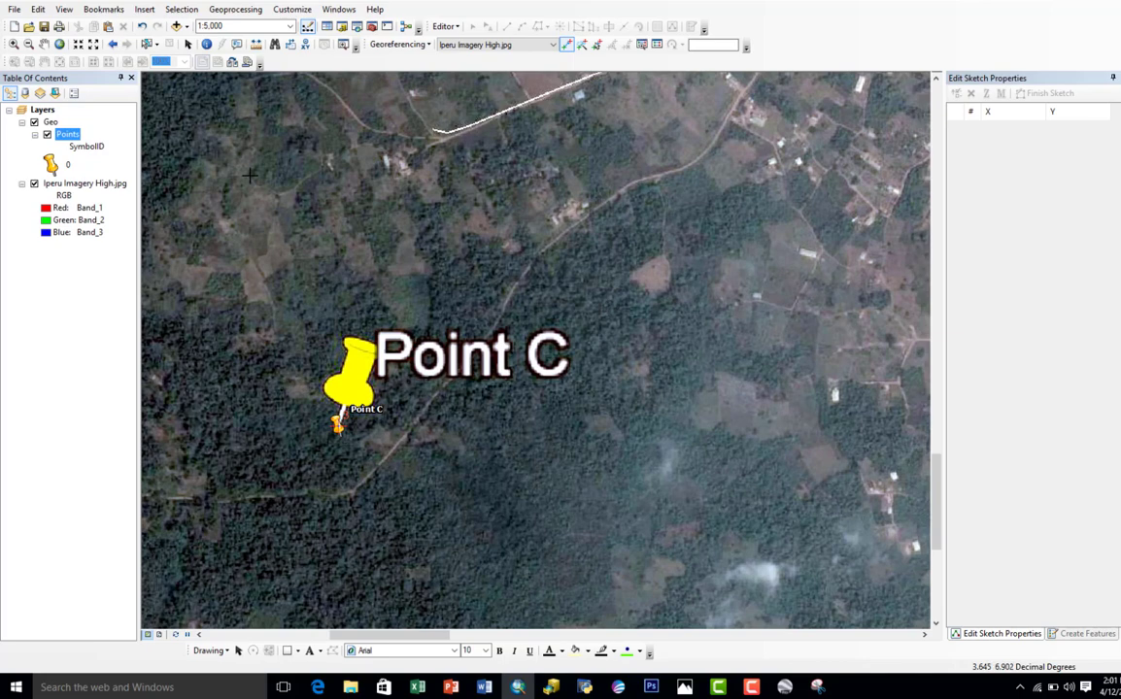
Step: Add a fourth control point linking the tip of the image's Point B pin to Point B in the Points layer
right_click(83, 183)
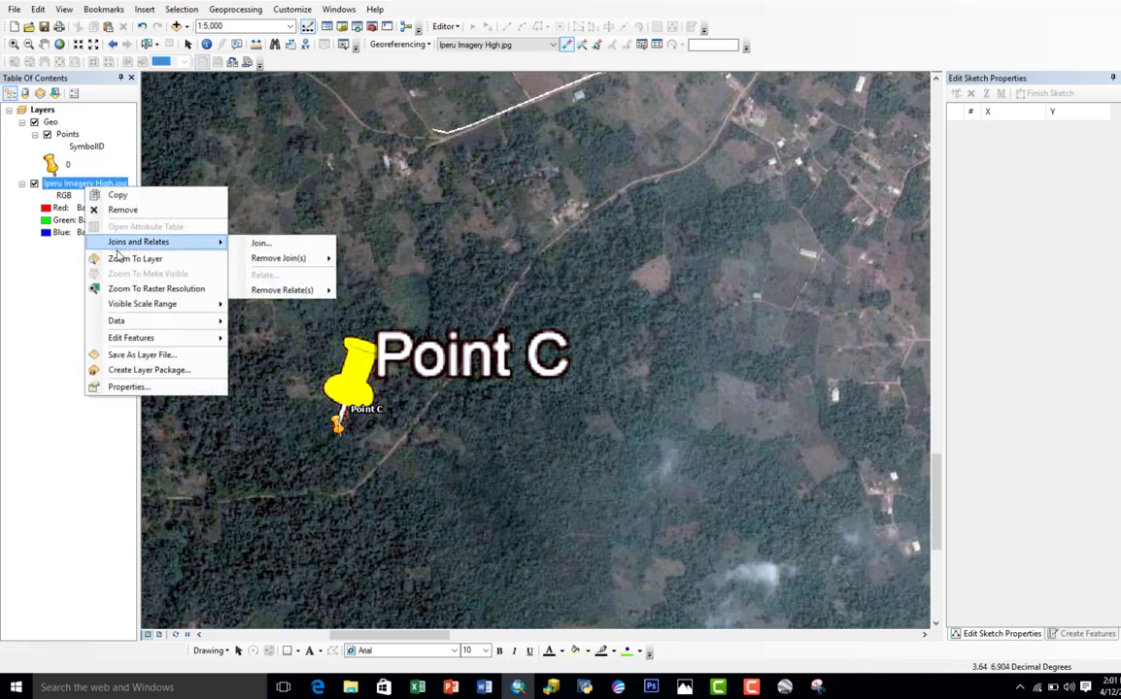
click(122, 258)
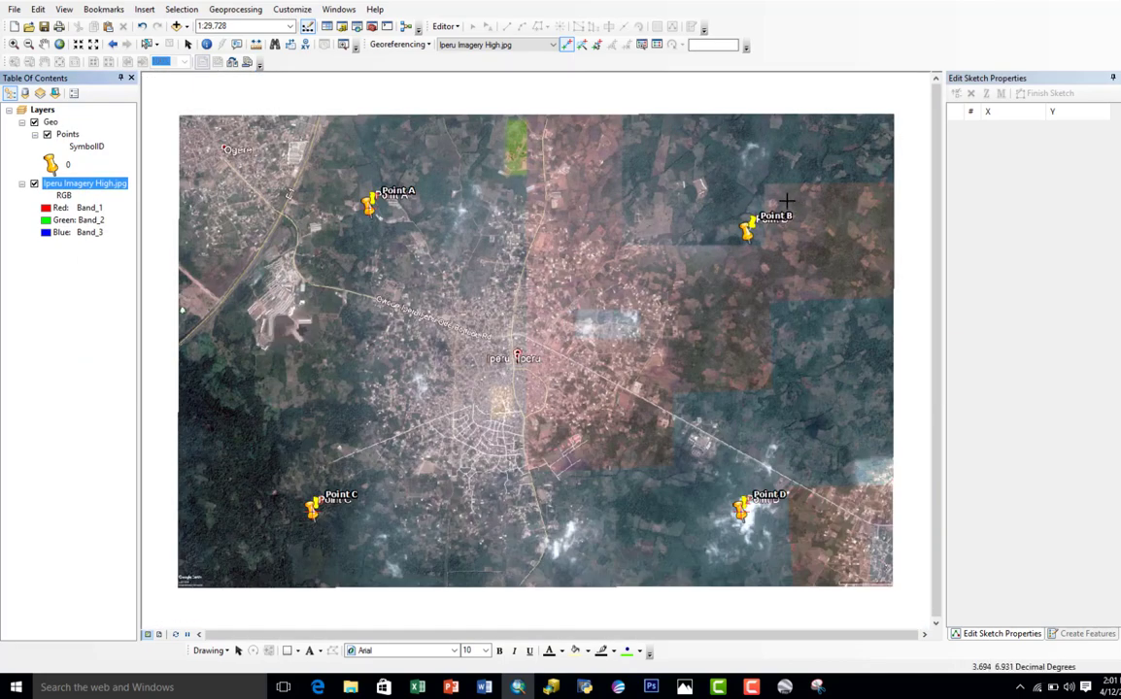
scroll(787, 201, down, 5)
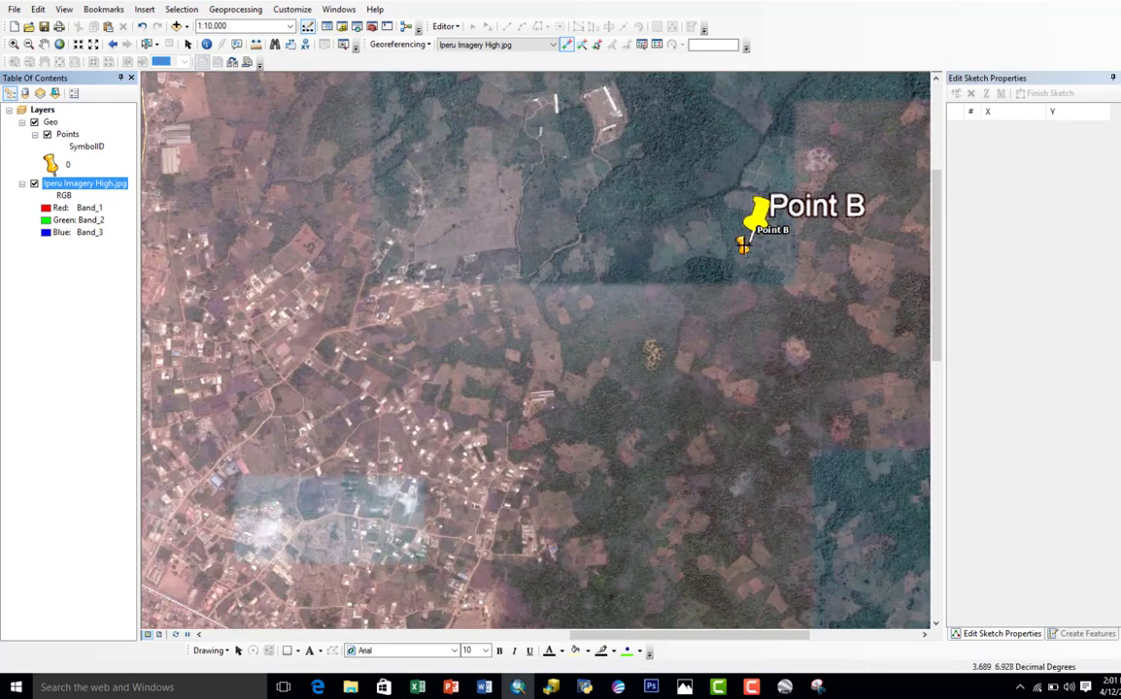
scroll(750, 231, down, 4)
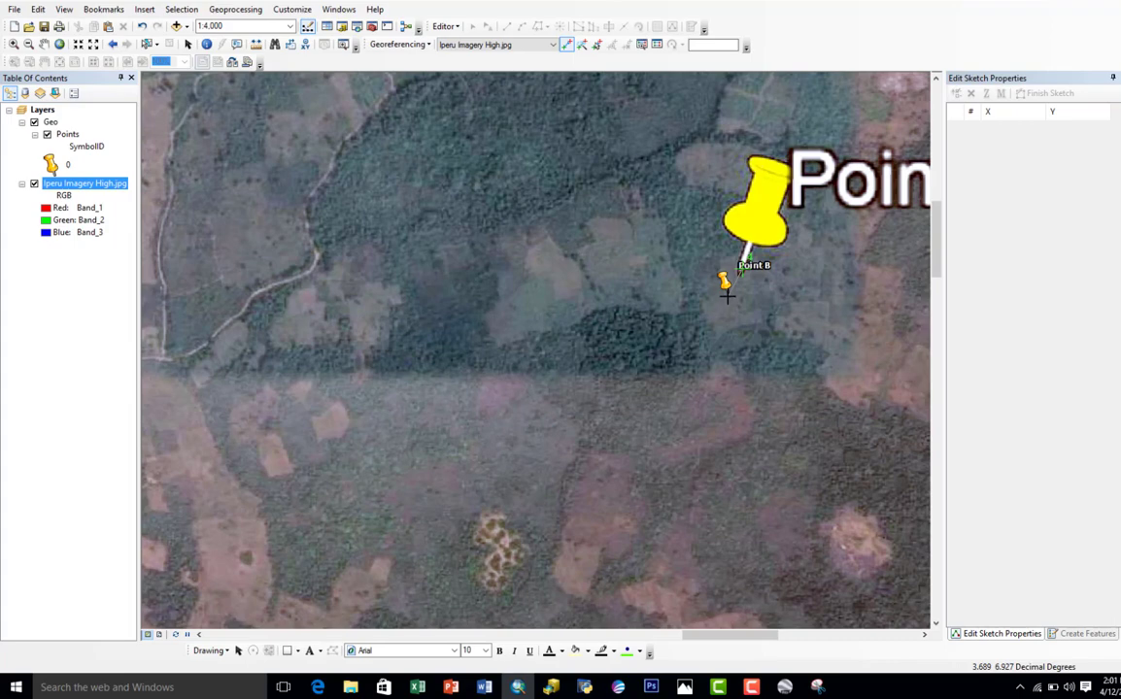
click(724, 281)
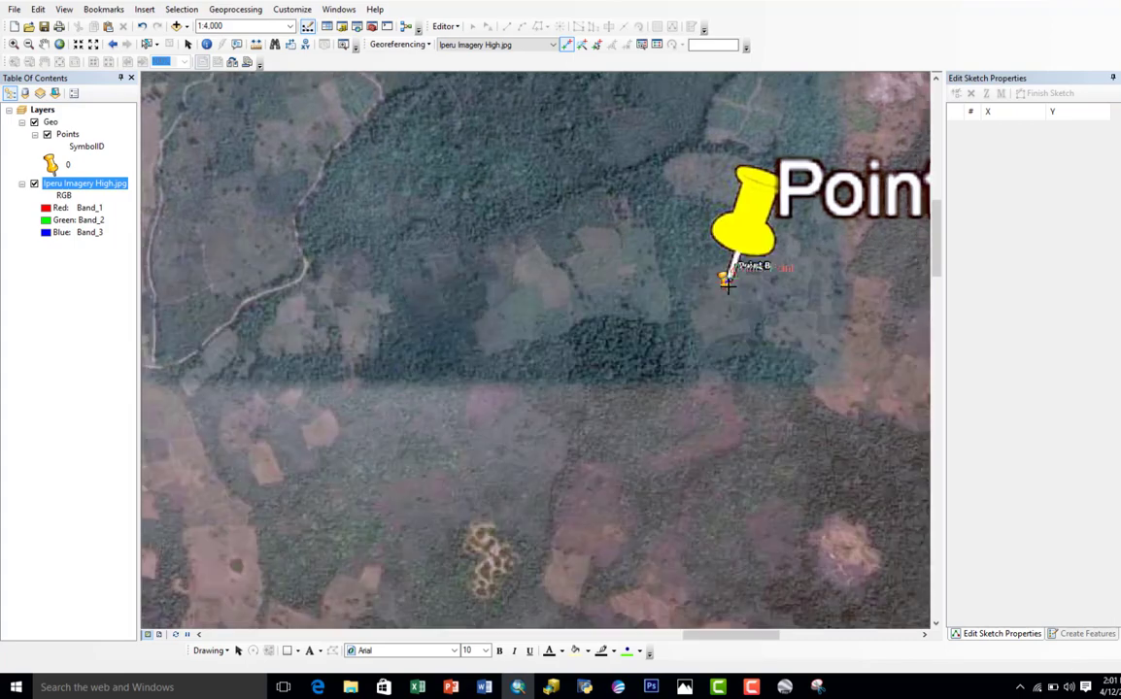
right_click(71, 183)
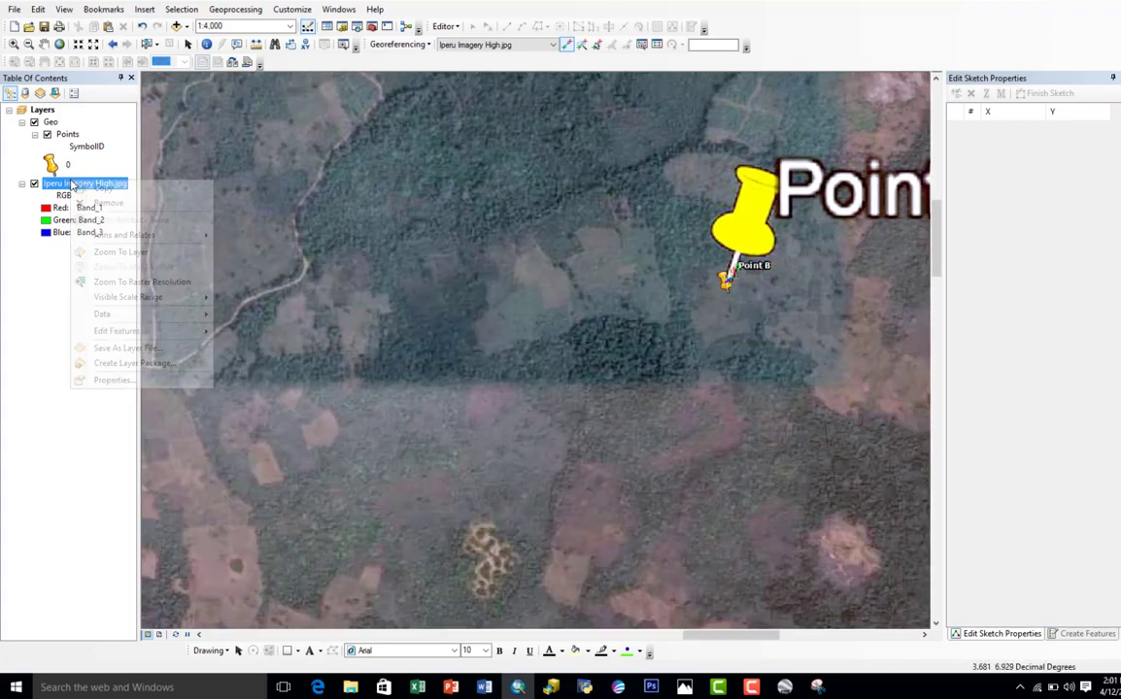
click(109, 252)
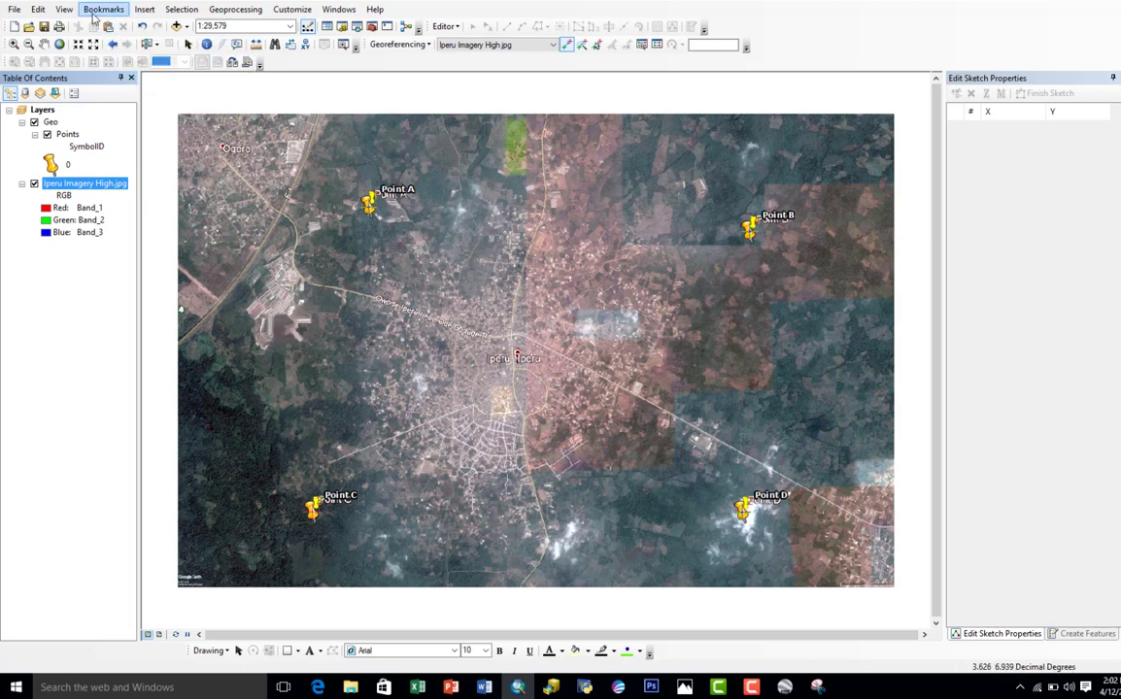
Step: Check the current coordinate system in the data frame properties
click(66, 10)
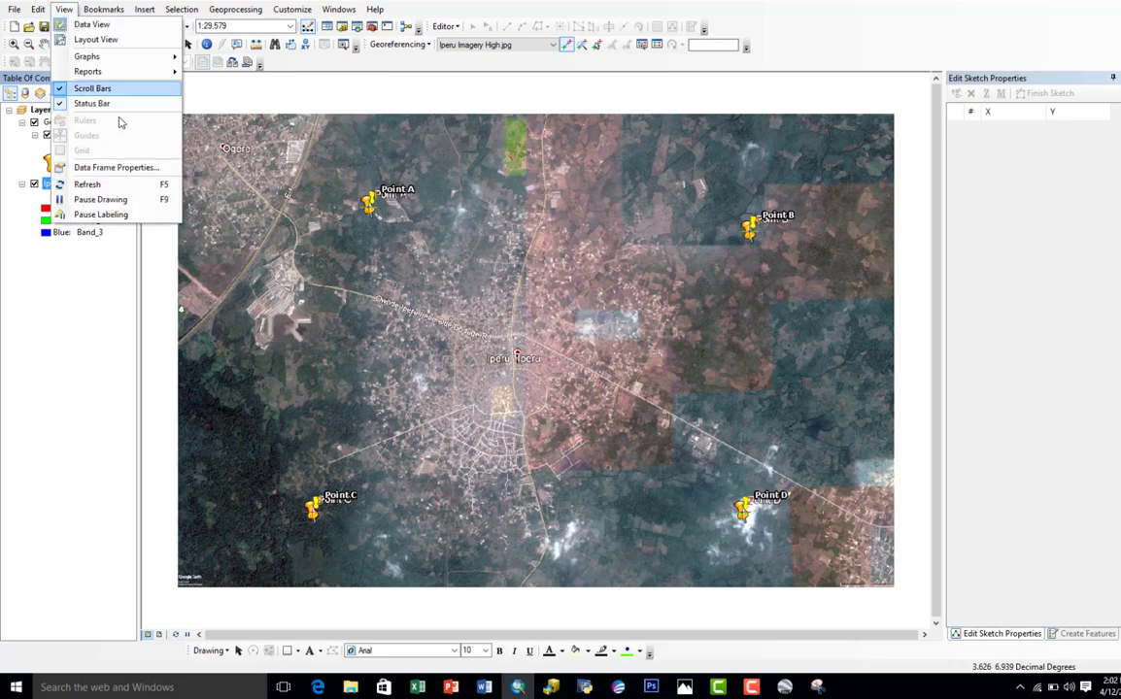
click(115, 167)
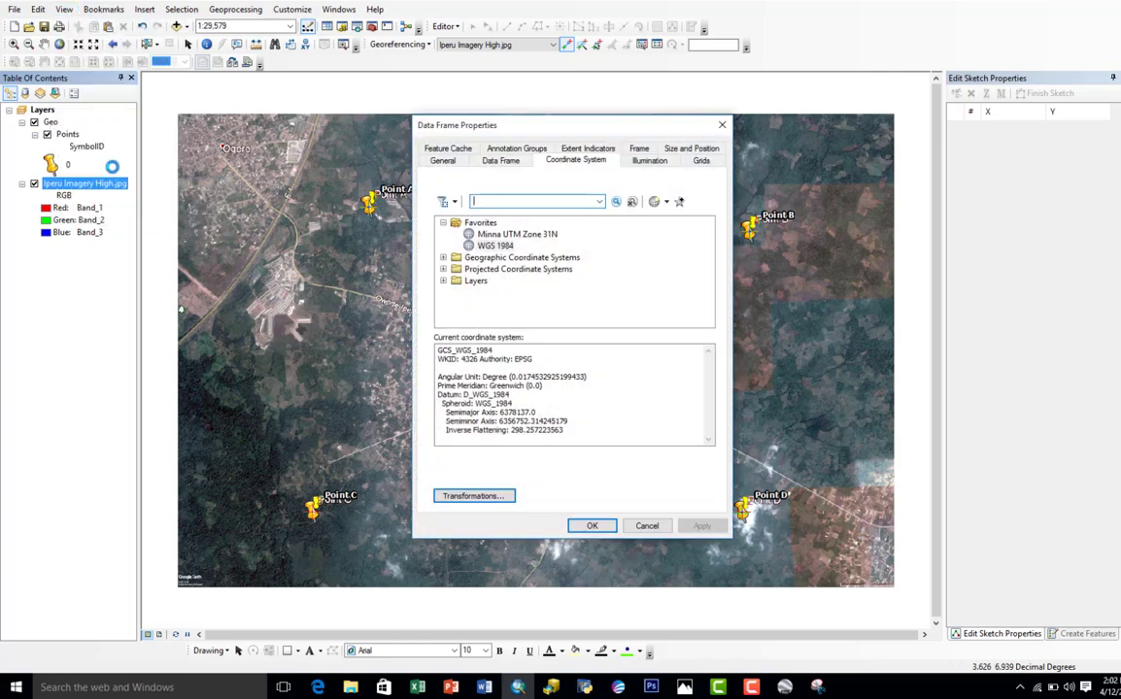
click(721, 125)
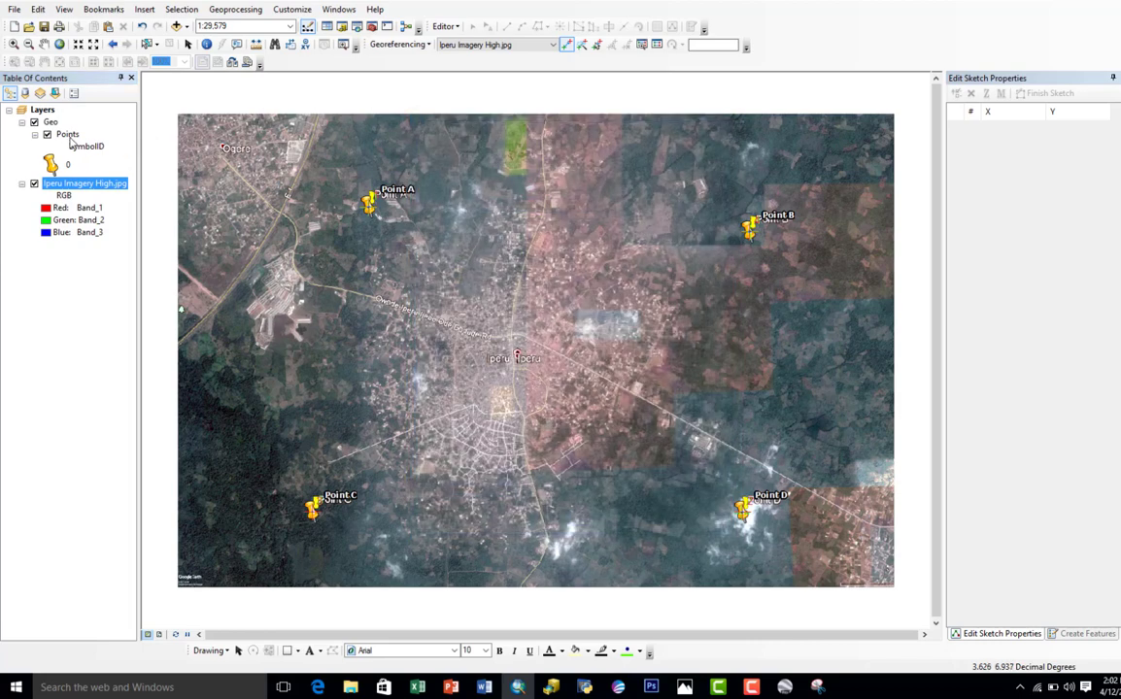
Step: Check the geographic coordinate system, datum and angular unit in the Points layer's source properties
click(67, 135)
right_click(70, 142)
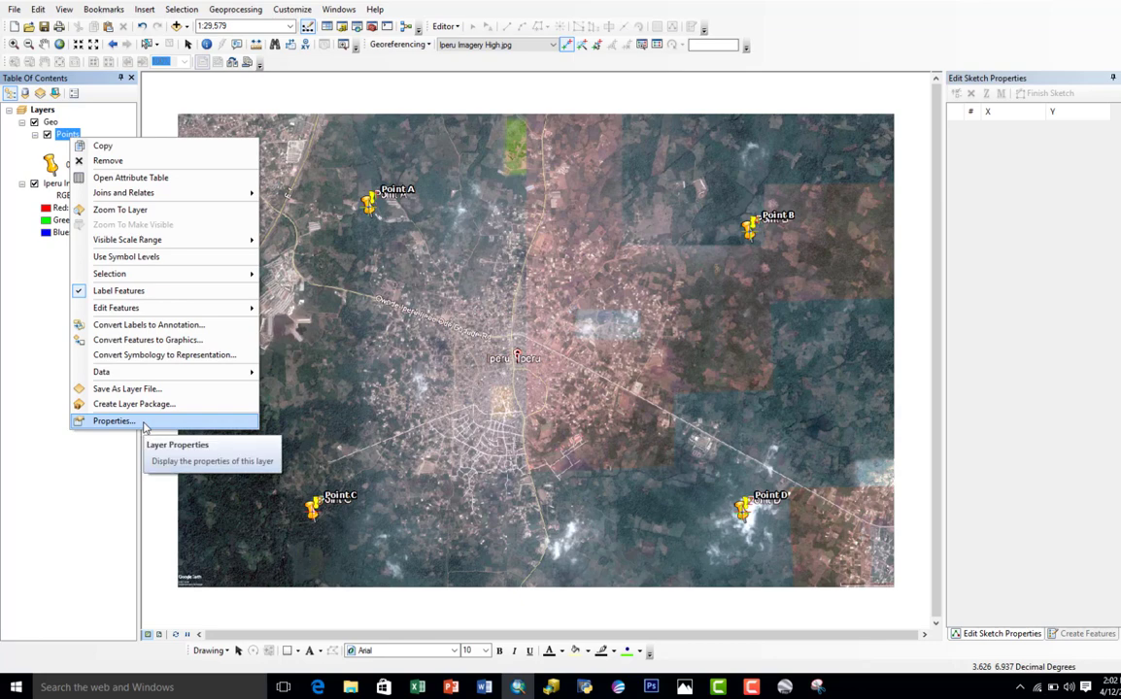
click(144, 423)
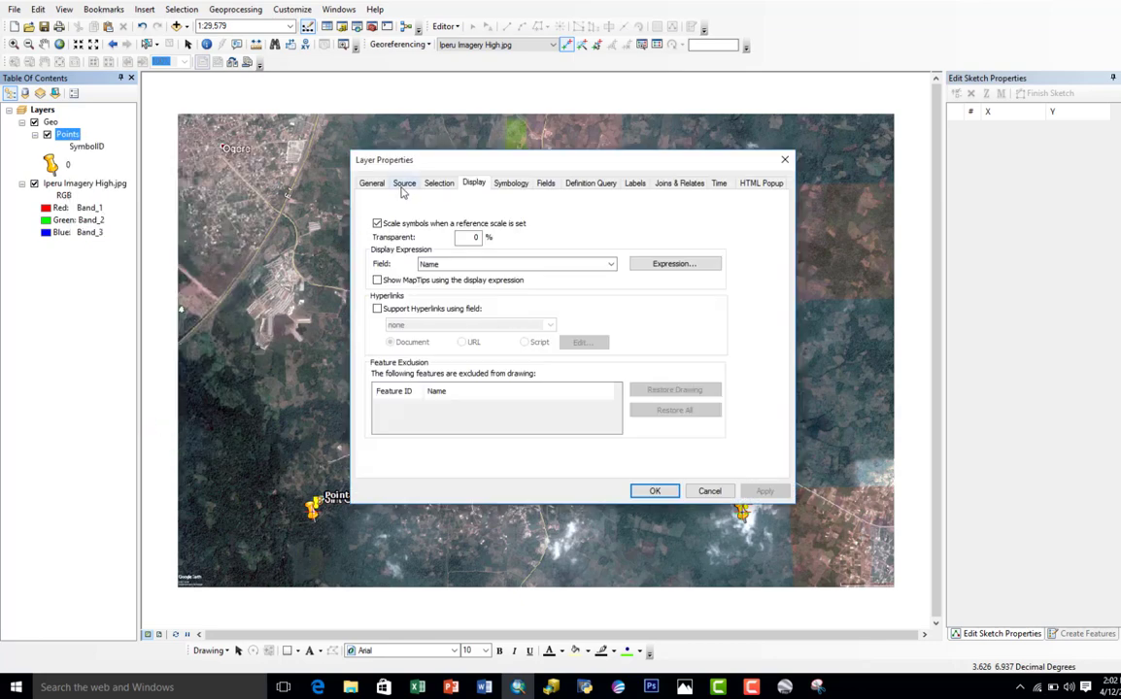
click(403, 184)
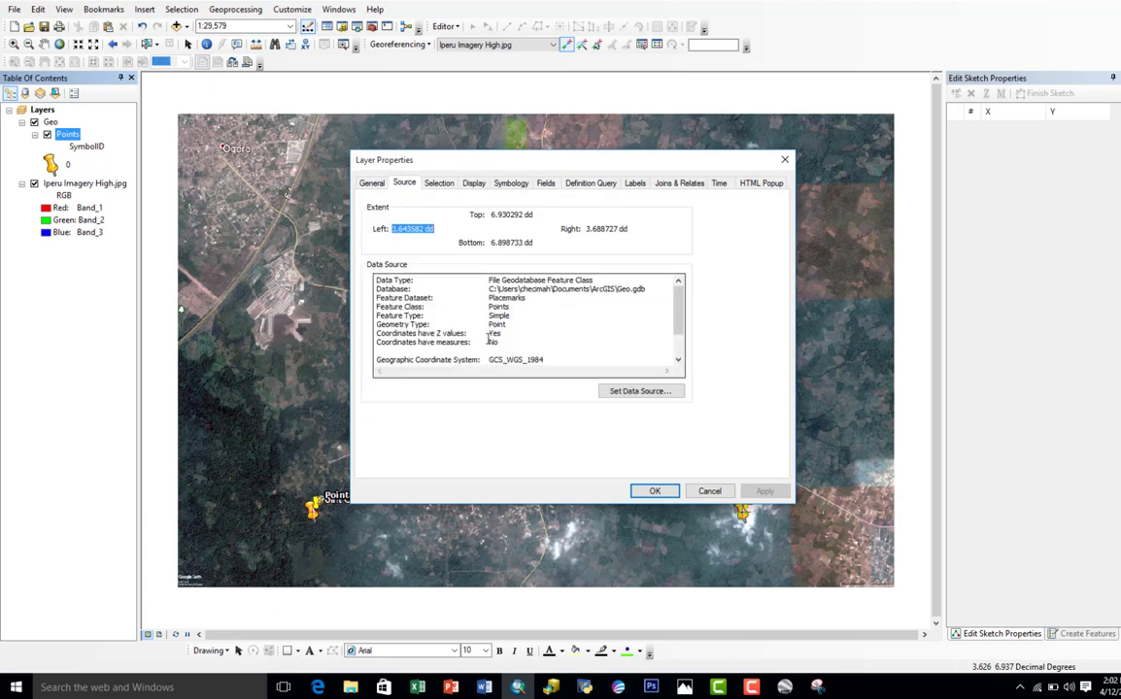
scroll(489, 338, down, 2)
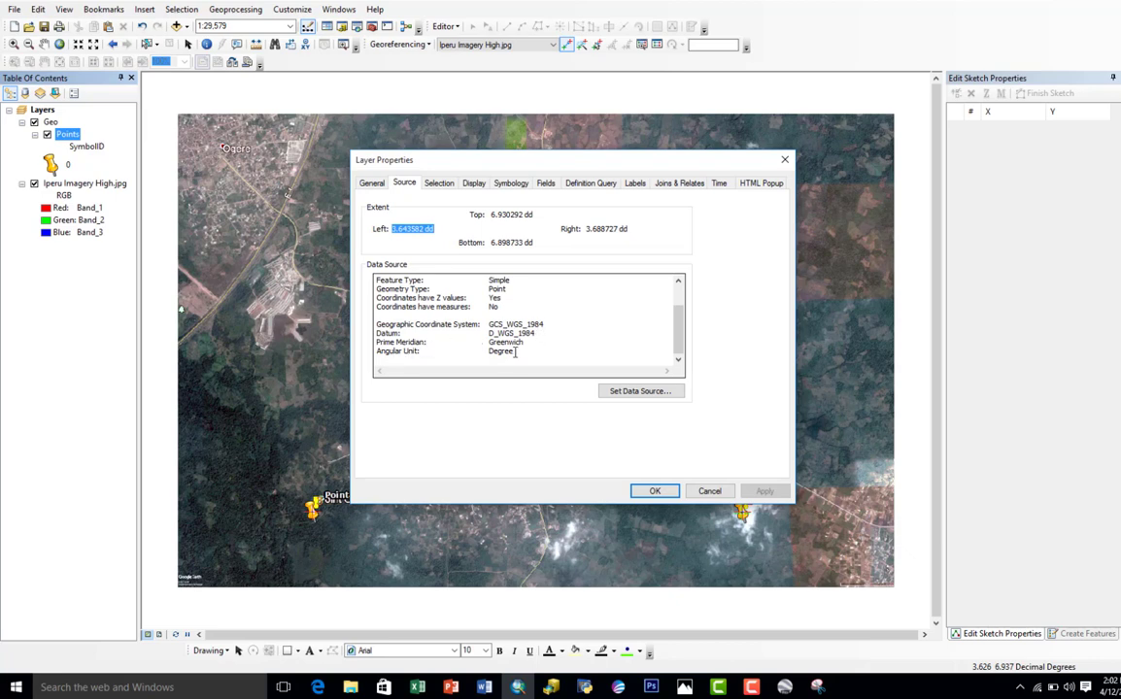
click(655, 490)
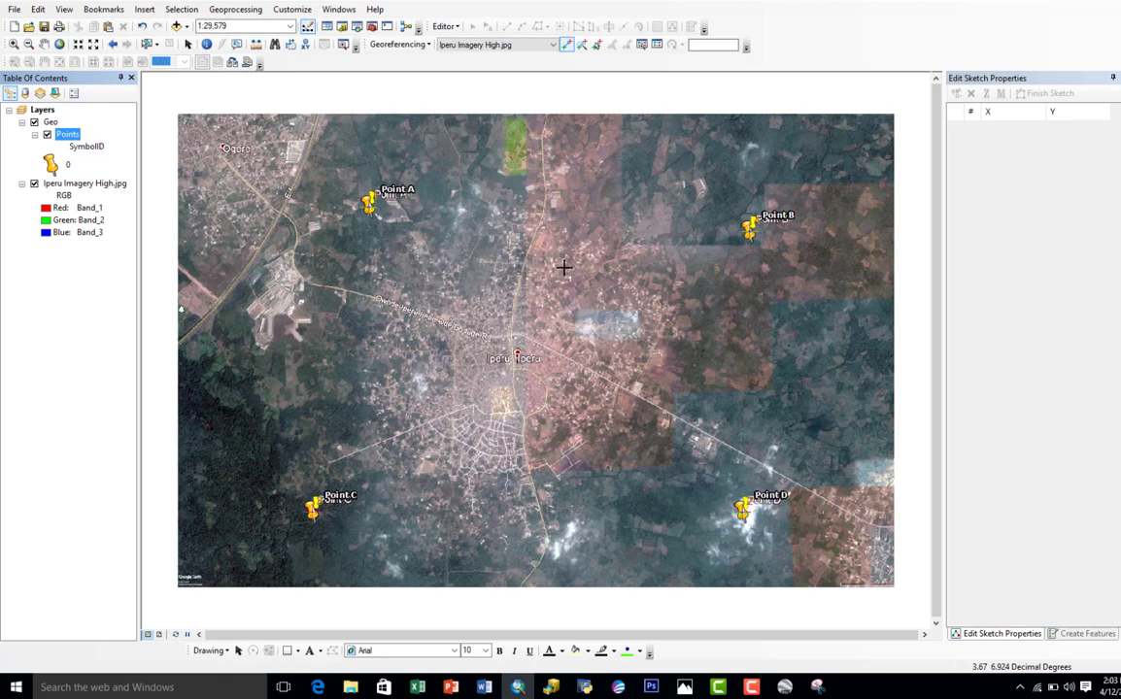
Step: Update the georeferencing of Iperu Imagery High.jpg to save the transformation from the four control points
click(390, 46)
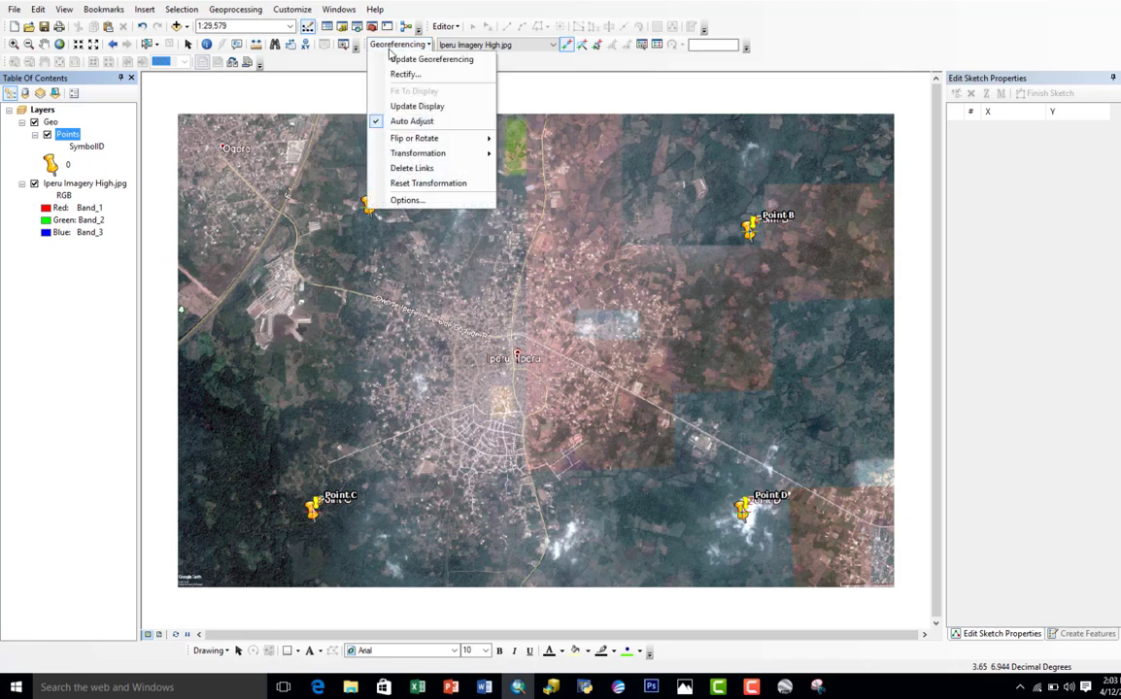
click(397, 60)
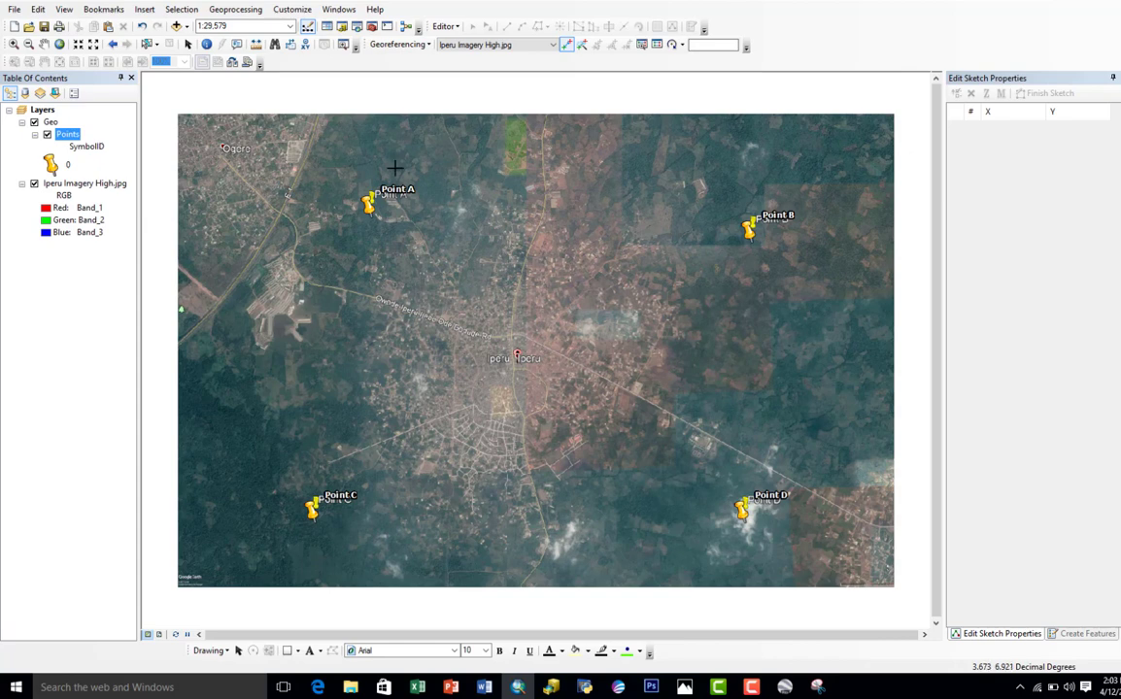
click(396, 45)
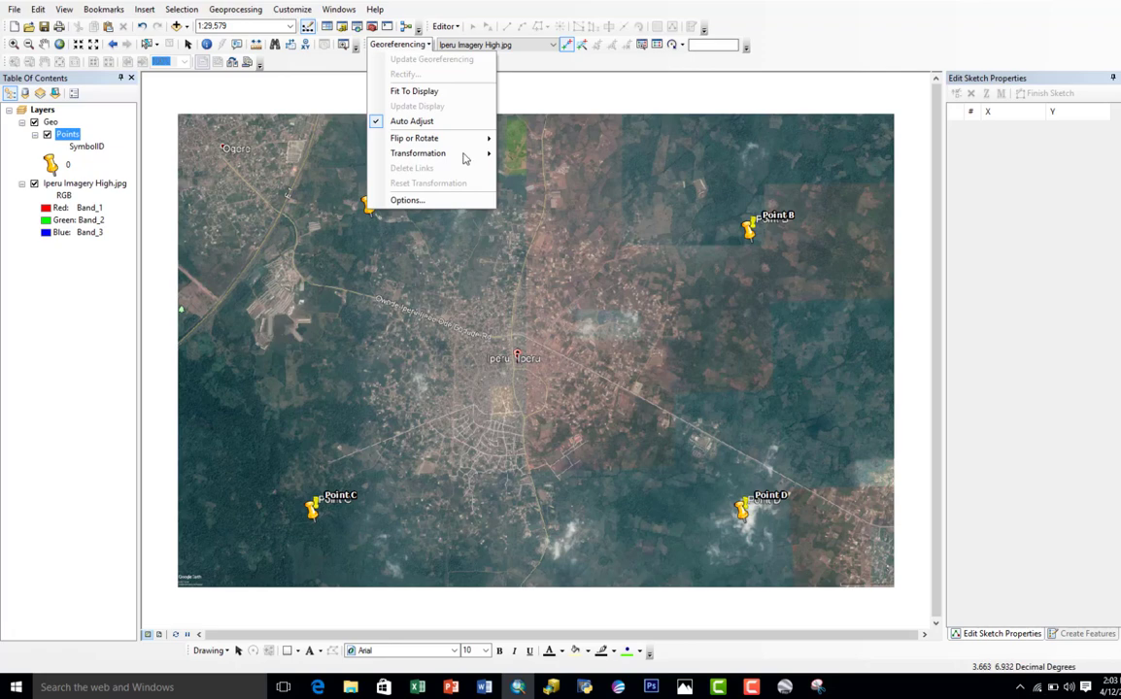
click(418, 46)
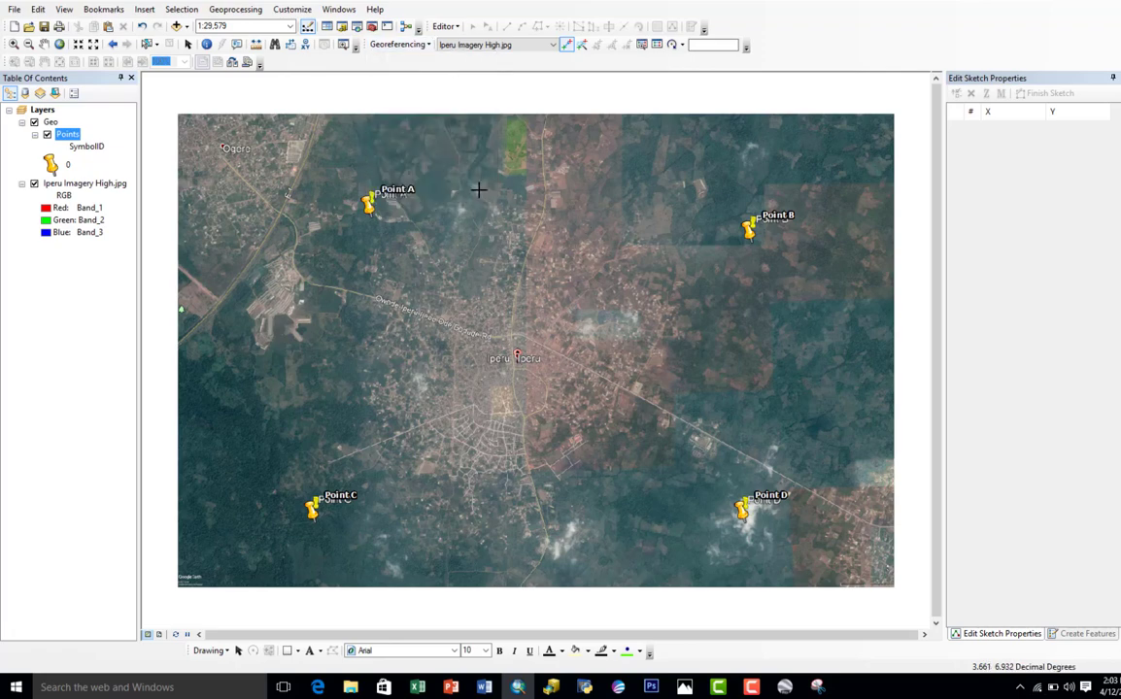
Step: Inspect the georeferenced image up close along the main road running north from the Iperu town centre
scroll(524, 361, up, 5)
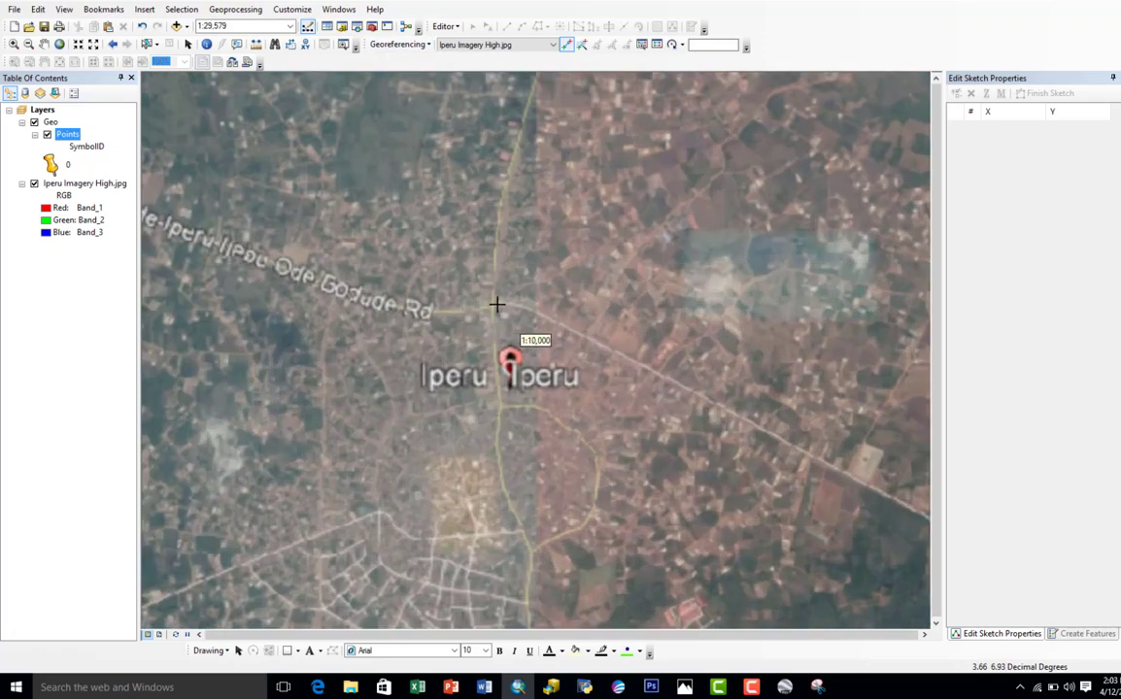
scroll(495, 308, up, 2)
drag(509, 211, 412, 447)
drag(475, 180, 426, 541)
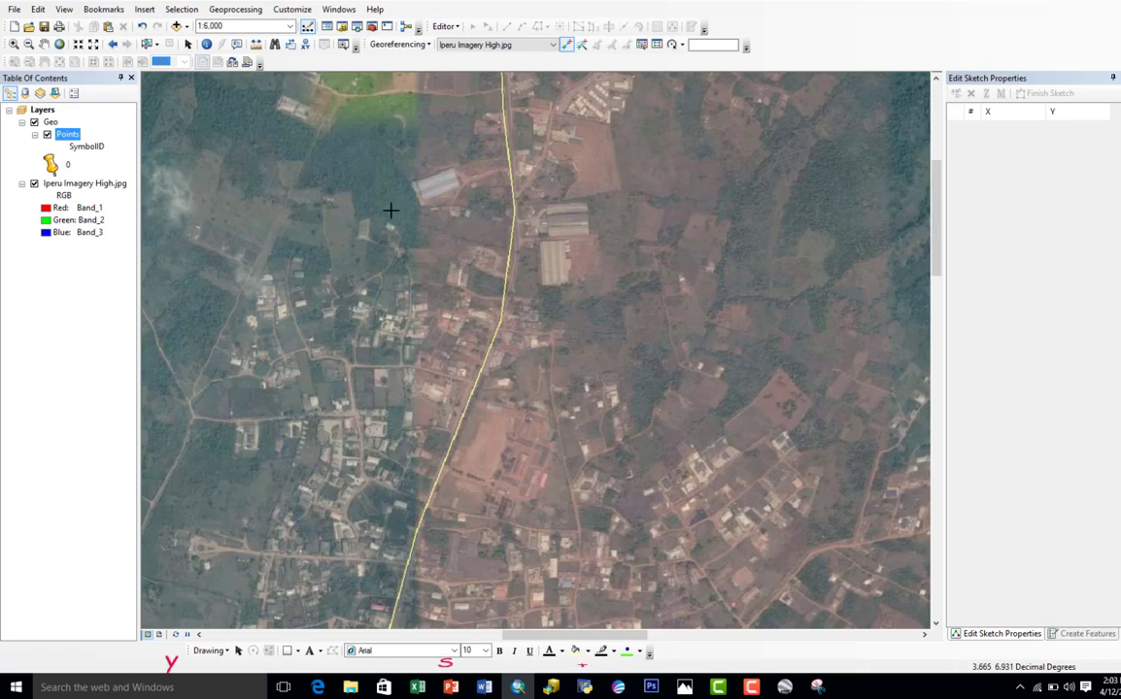
right_click(77, 136)
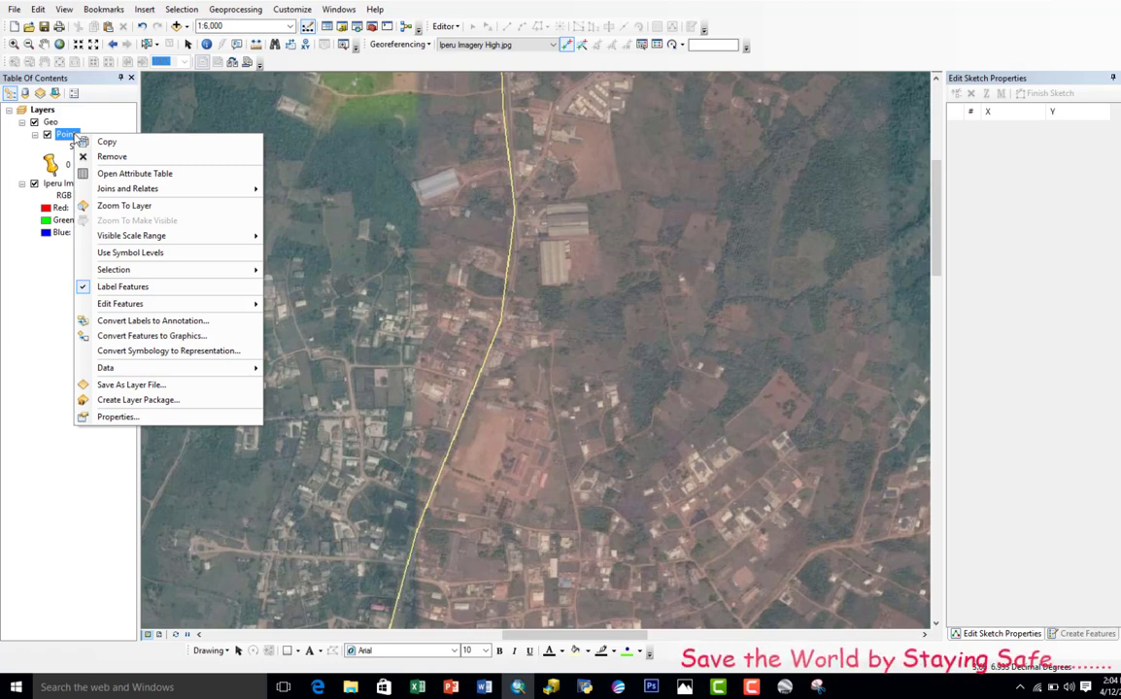
click(70, 134)
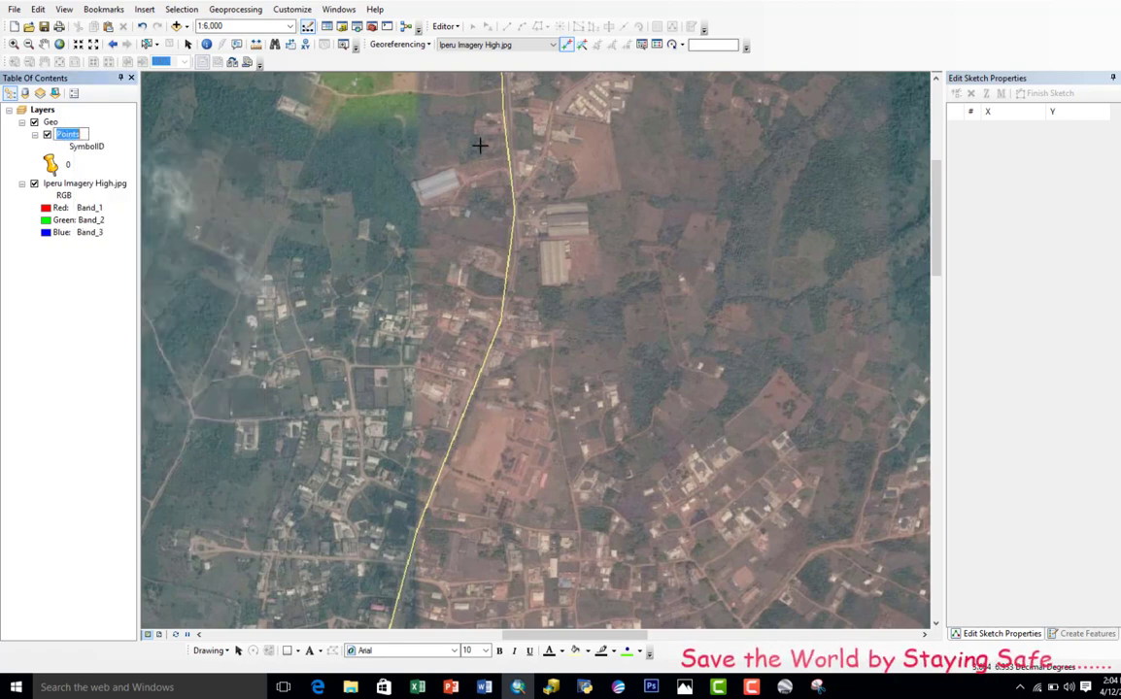